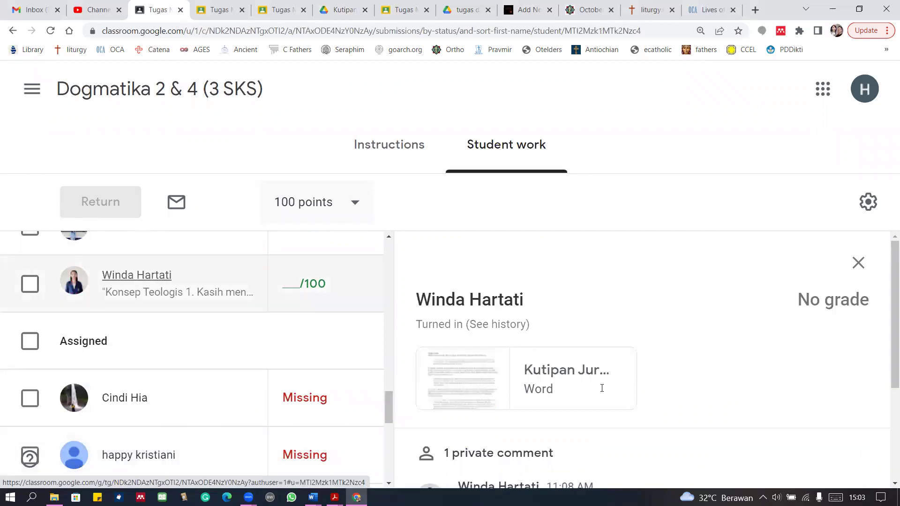
- Read the three Konsep Teologis points in the student's private comment, briefly consulting Kutipan Jurnal.doc in Google Drive
{"action": "scroll", "coordinate": [600, 391], "scroll_direction": "down", "scroll_amount": 3}
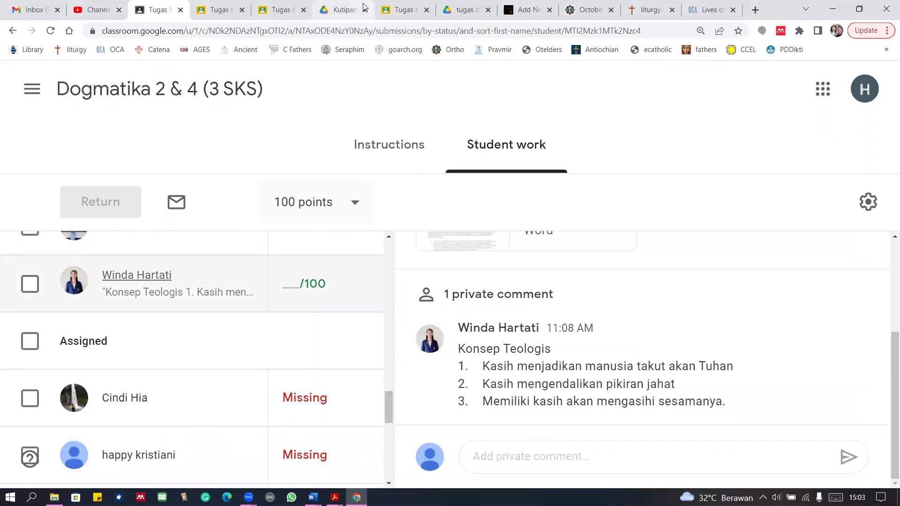
{"action": "left_click", "coordinate": [349, 9]}
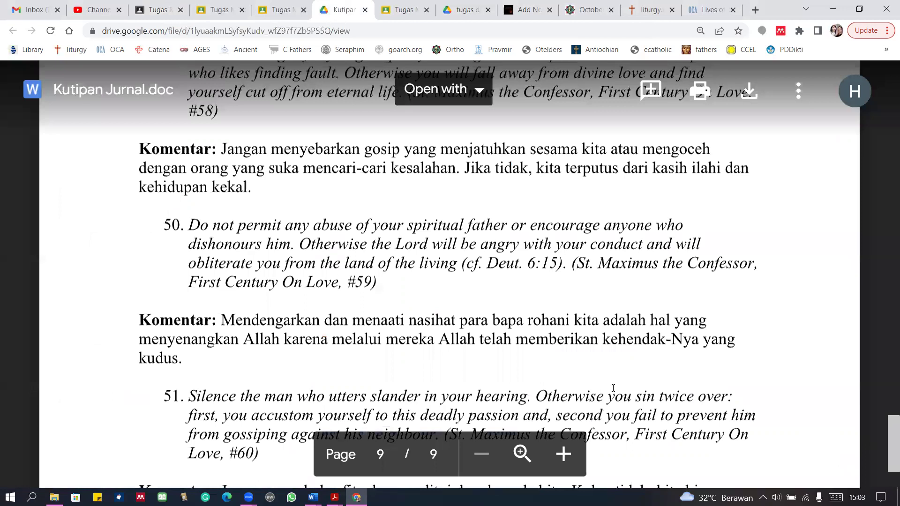
{"action": "key", "text": "ctrl+3"}
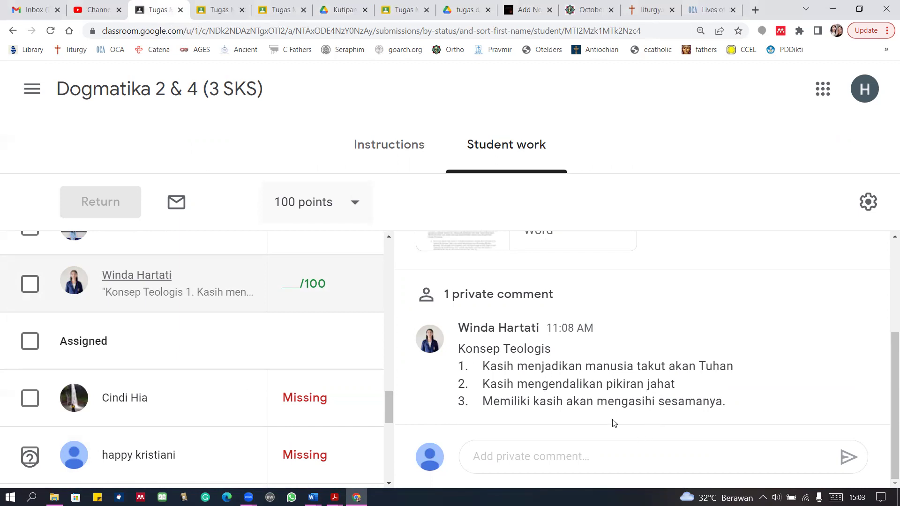
{"action": "left_click_drag", "start_coordinate": [727, 406], "coordinate": [452, 368]}
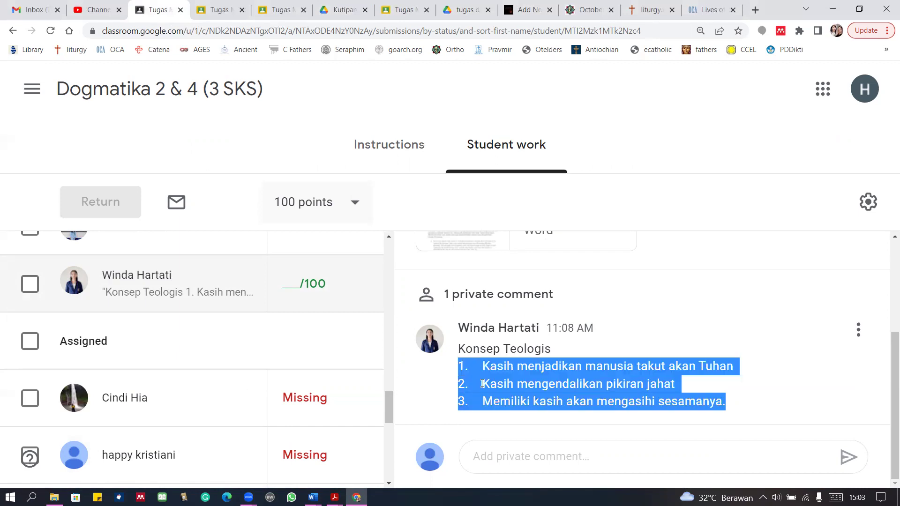
{"action": "left_click", "coordinate": [600, 414]}
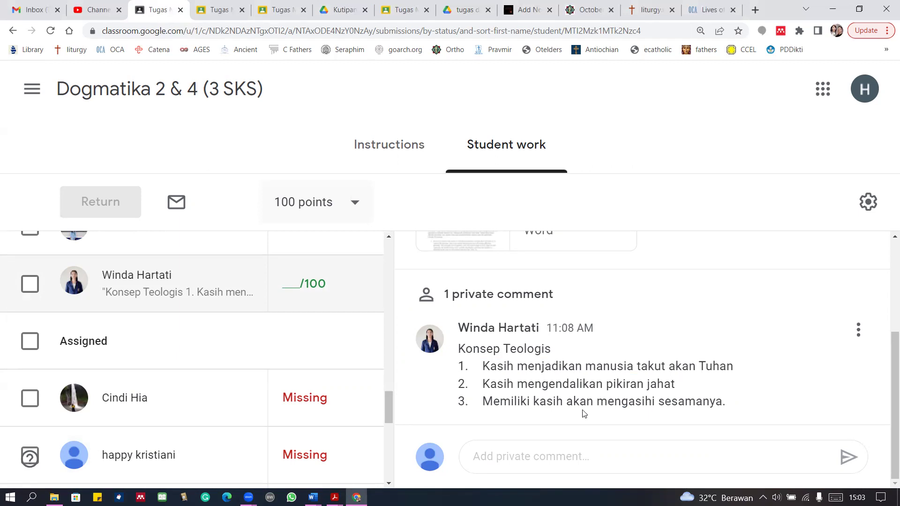
{"action": "left_click_drag", "start_coordinate": [482, 365], "coordinate": [736, 416]}
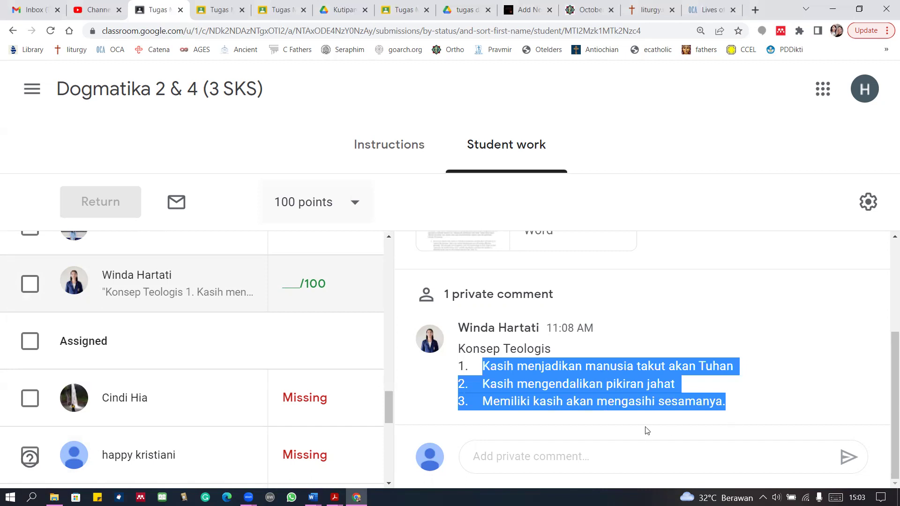
{"action": "left_click", "coordinate": [633, 417]}
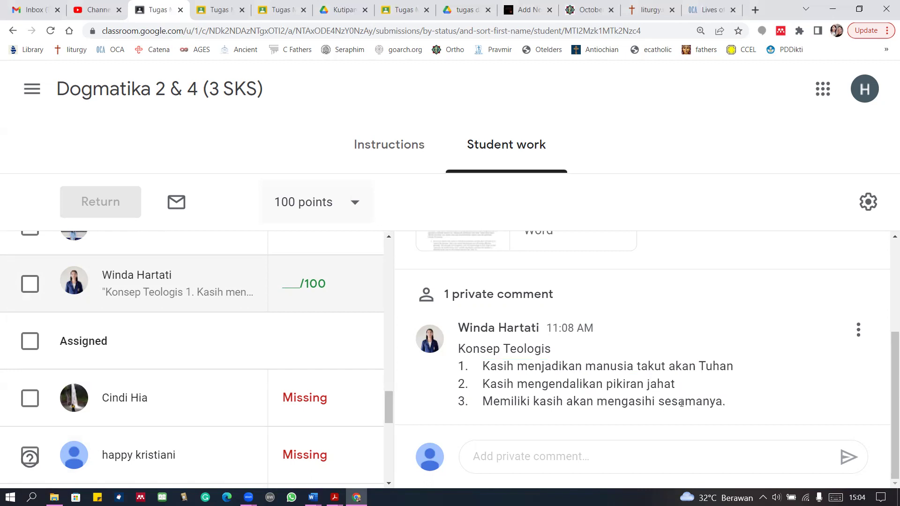
{"action": "left_click_drag", "start_coordinate": [726, 402], "coordinate": [448, 371]}
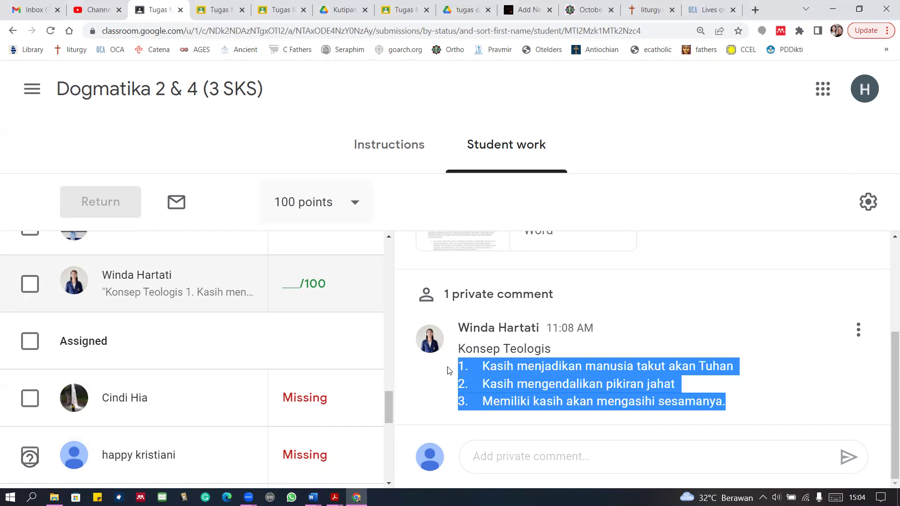
{"action": "left_click", "coordinate": [746, 390]}
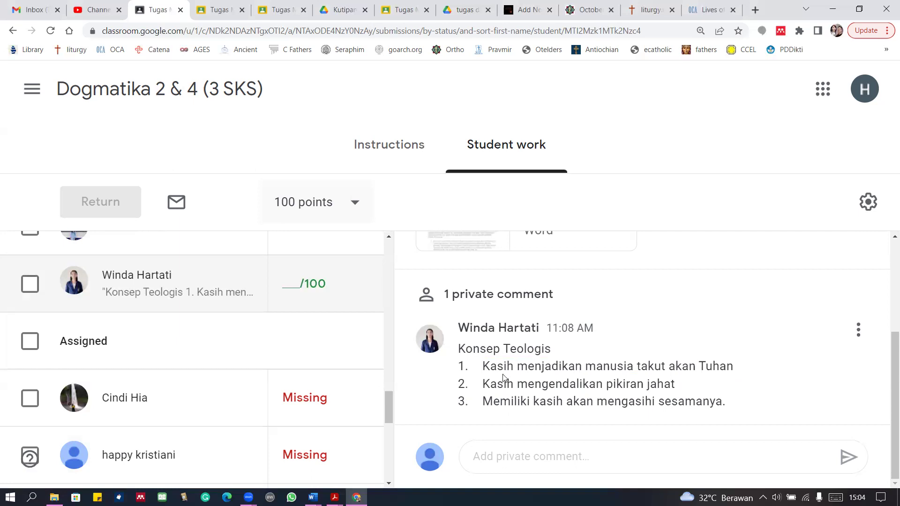
{"action": "left_click_drag", "start_coordinate": [514, 390], "coordinate": [744, 414]}
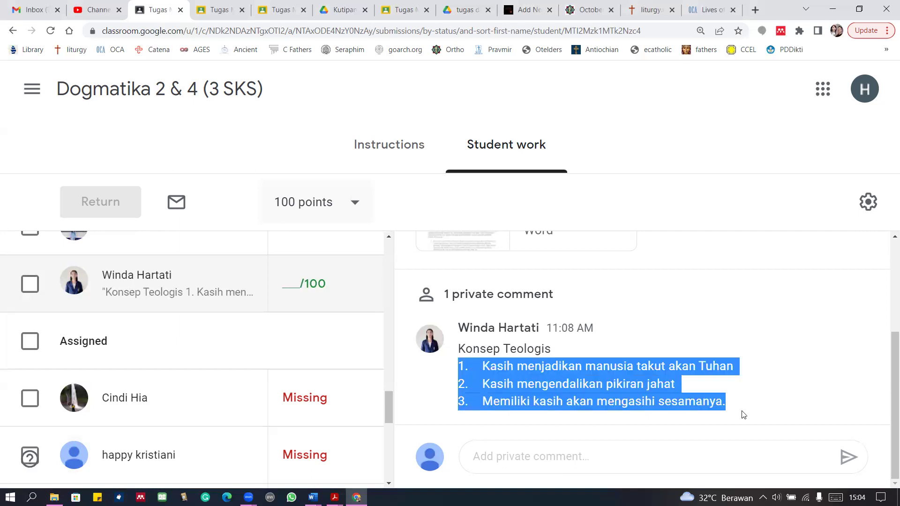
{"action": "left_click", "coordinate": [591, 401]}
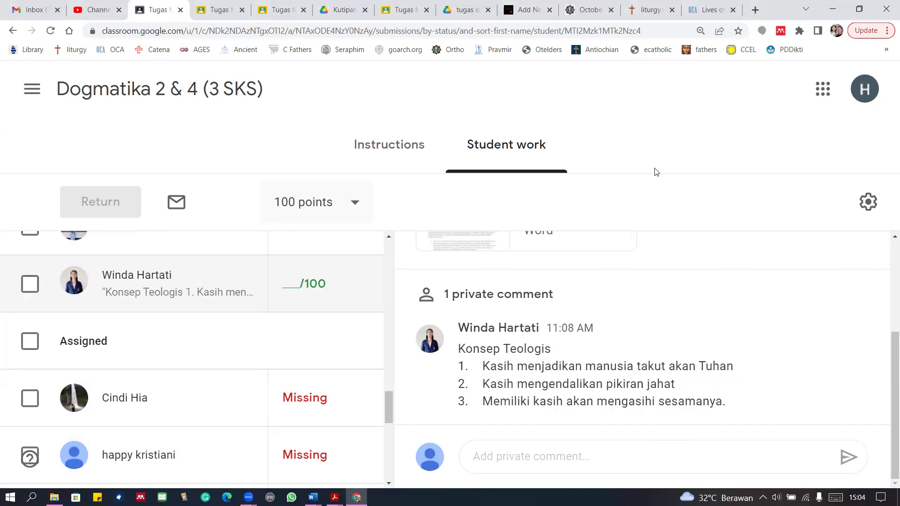
{"action": "left_click_drag", "start_coordinate": [475, 366], "coordinate": [744, 400]}
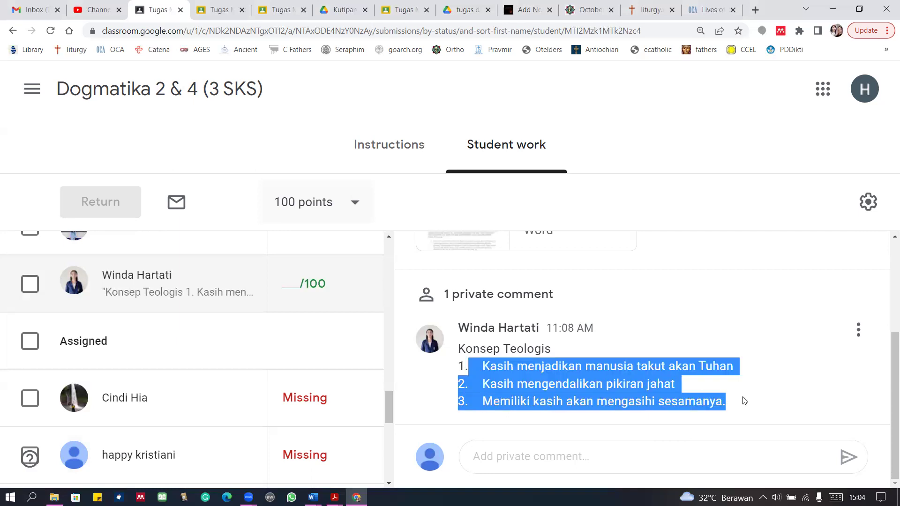
- View the student's Tugas Mingguan 9 submission and read the first three quotations with their comments in Kutipan Jurnal.doc
{"action": "left_click", "coordinate": [285, 5]}
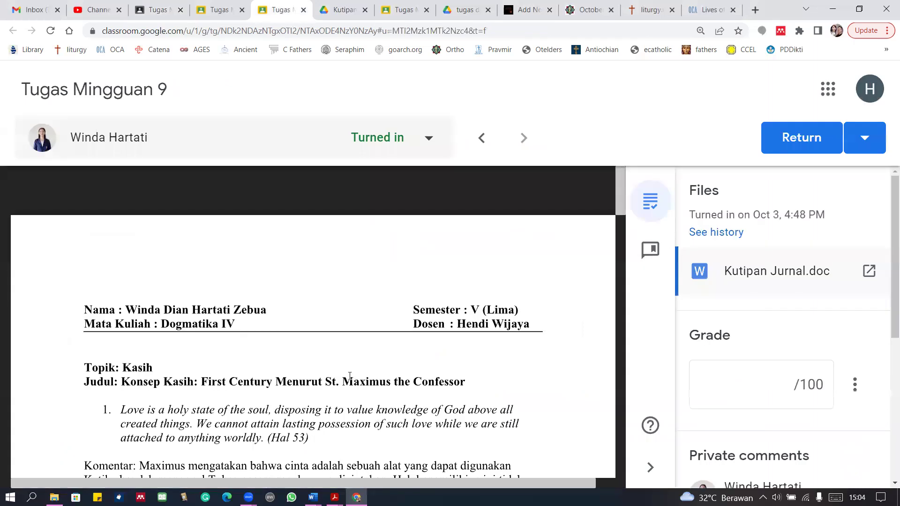
{"action": "scroll", "coordinate": [350, 375], "scroll_direction": "down", "scroll_amount": 4}
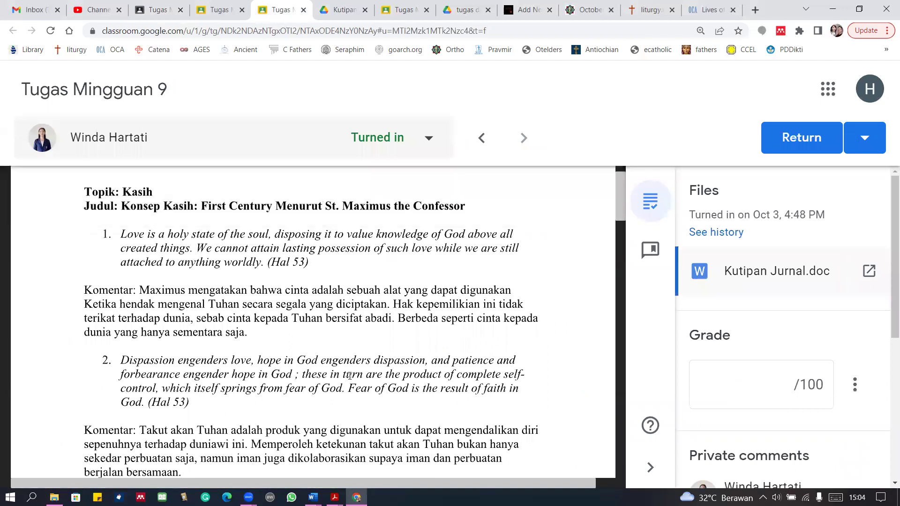
{"action": "scroll", "coordinate": [349, 375], "scroll_direction": "down", "scroll_amount": 1}
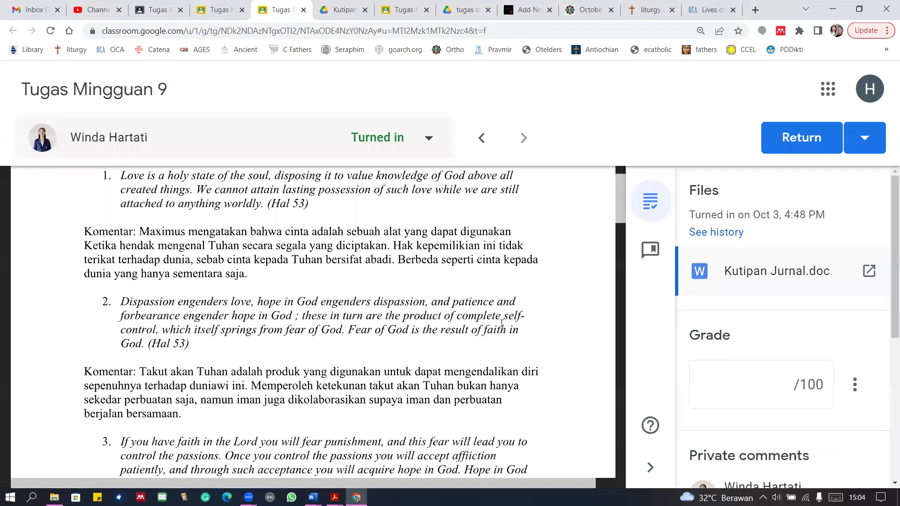
{"action": "scroll", "coordinate": [501, 323], "scroll_direction": "down", "scroll_amount": 2}
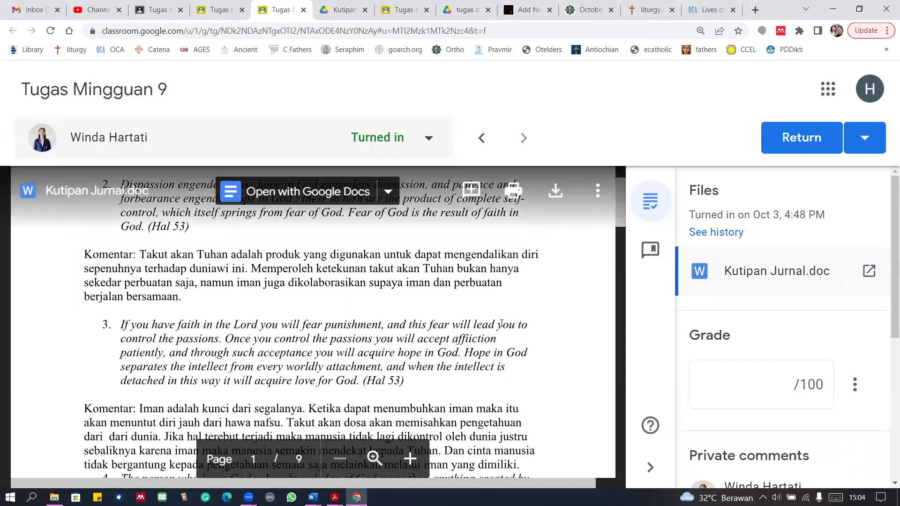
{"action": "scroll", "coordinate": [252, 309], "scroll_direction": "up", "scroll_amount": 2}
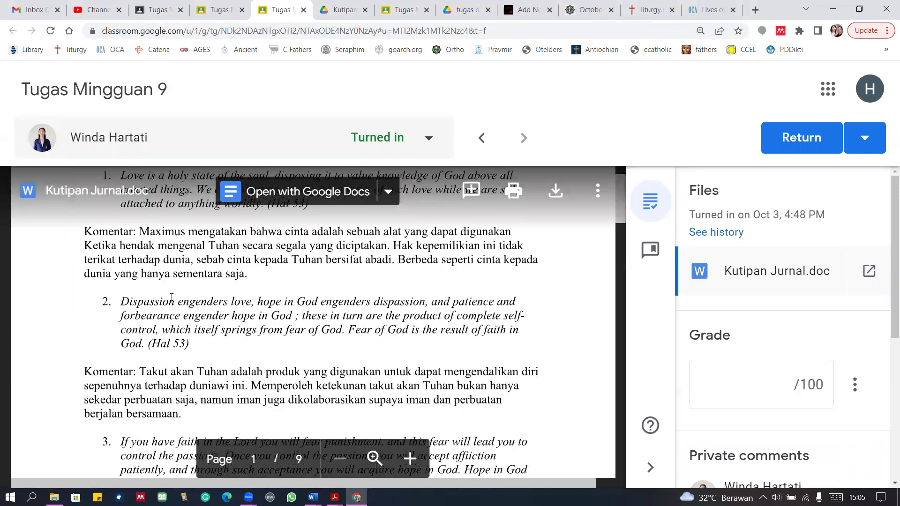
{"action": "scroll", "coordinate": [171, 297], "scroll_direction": "up", "scroll_amount": 2}
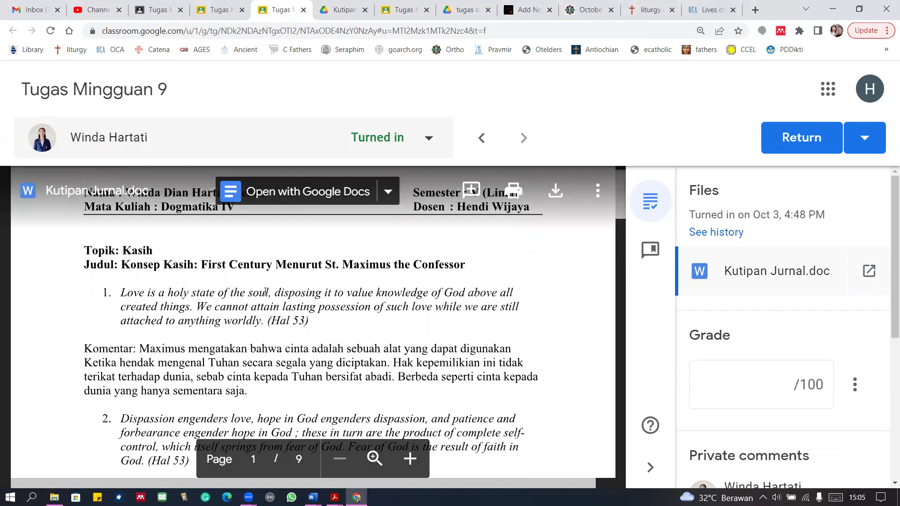
- Examine the first quotation's wording on the state of the soul and "anything worldly" against the student's Komentar
{"action": "left_click_drag", "start_coordinate": [271, 292], "coordinate": [192, 292]}
{"action": "left_click", "coordinate": [292, 387]}
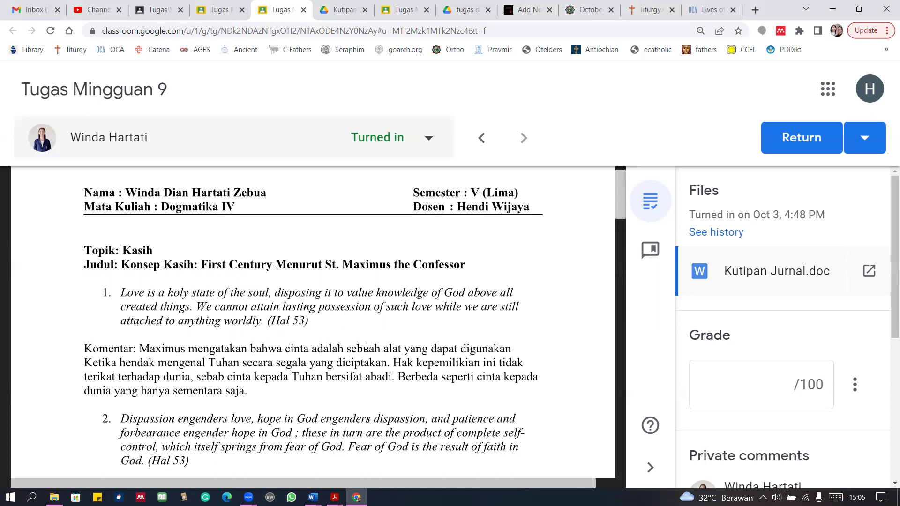
{"action": "left_click_drag", "start_coordinate": [185, 322], "coordinate": [240, 324]}
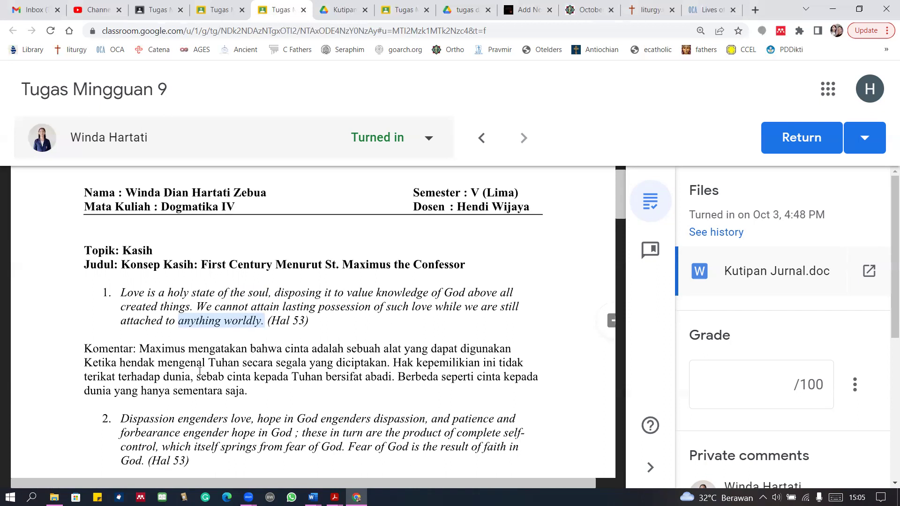
{"action": "left_click", "coordinate": [180, 376]}
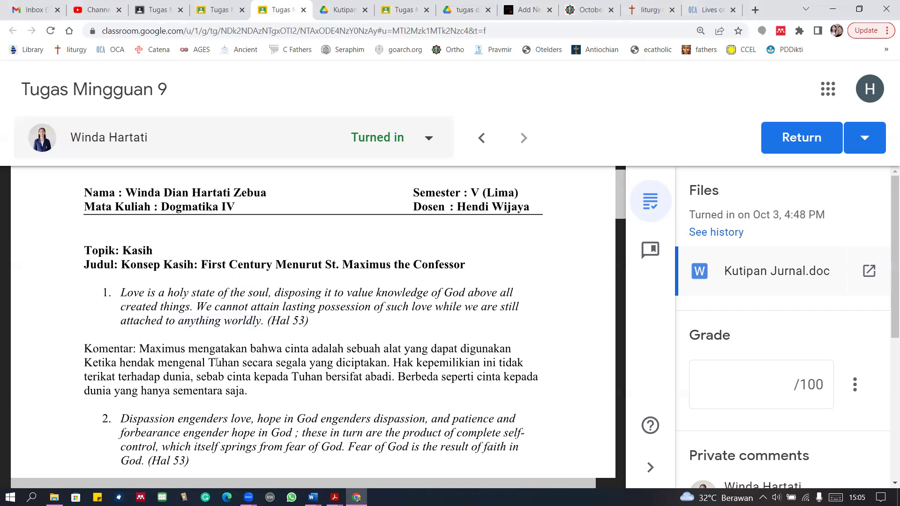
{"action": "double_click", "coordinate": [257, 322]}
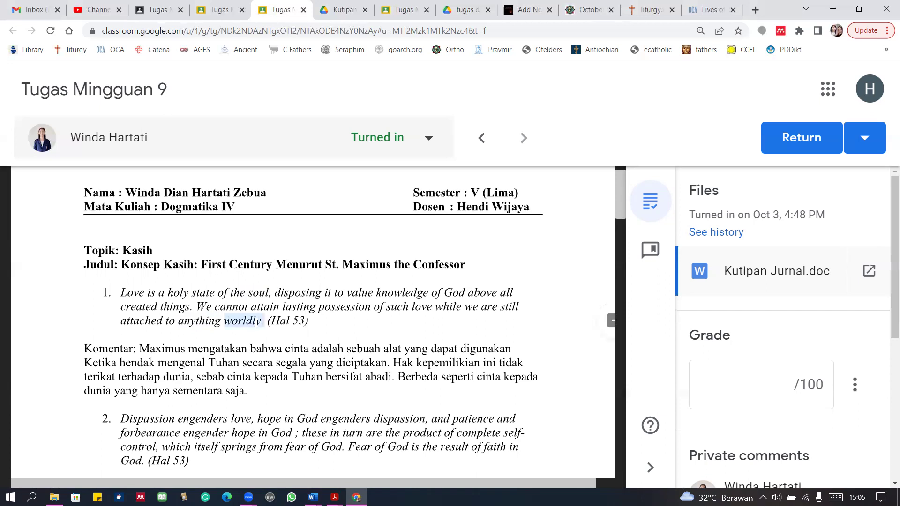
{"action": "left_click", "coordinate": [271, 391]}
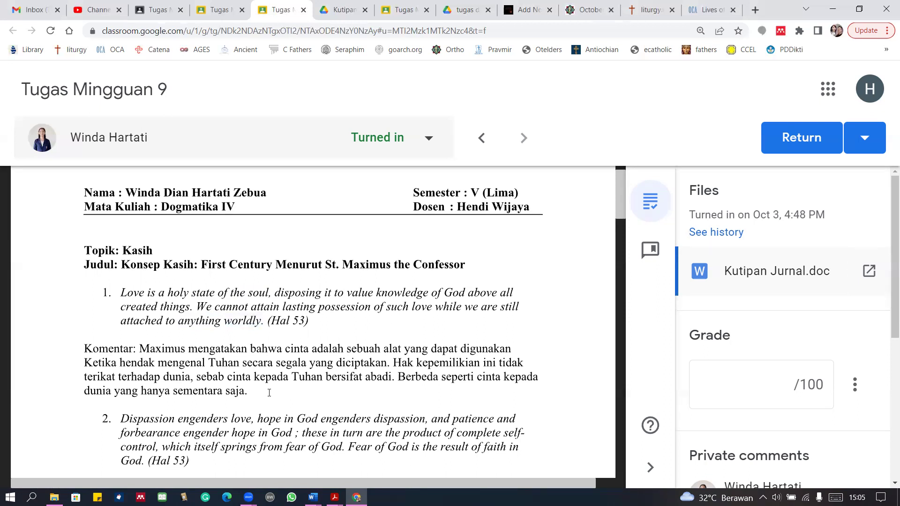
- Return to the student's private comment and reread the Konsep Teologis points one by one, focusing on the third, about loving others
{"action": "left_click", "coordinate": [160, 4]}
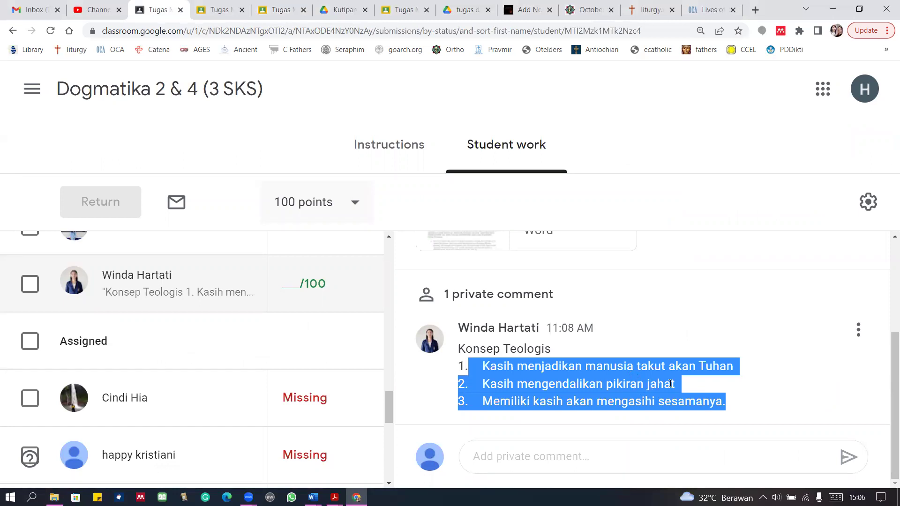
{"action": "left_click", "coordinate": [710, 392]}
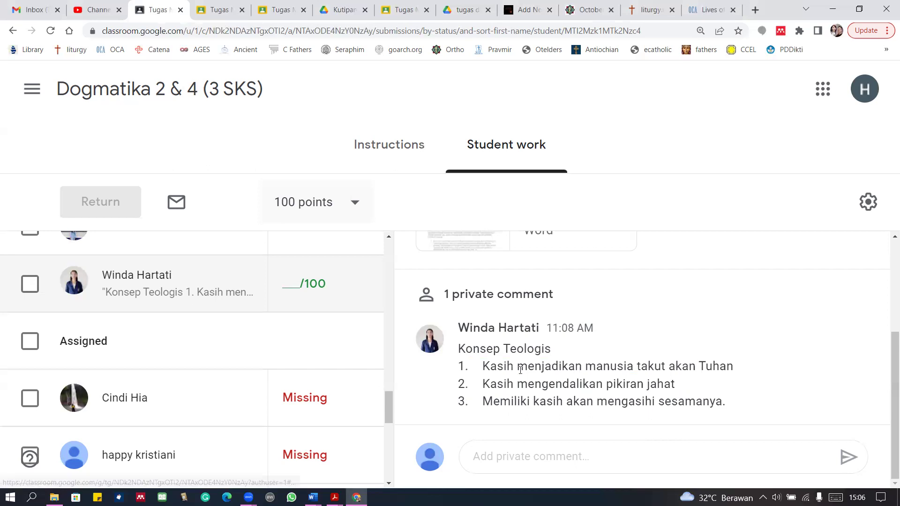
{"action": "left_click_drag", "start_coordinate": [482, 366], "coordinate": [688, 385]}
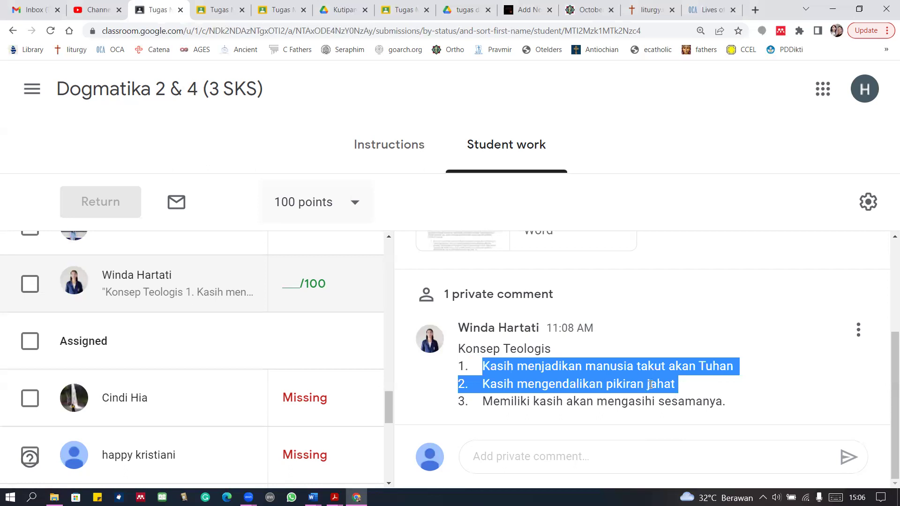
{"action": "left_click", "coordinate": [759, 392]}
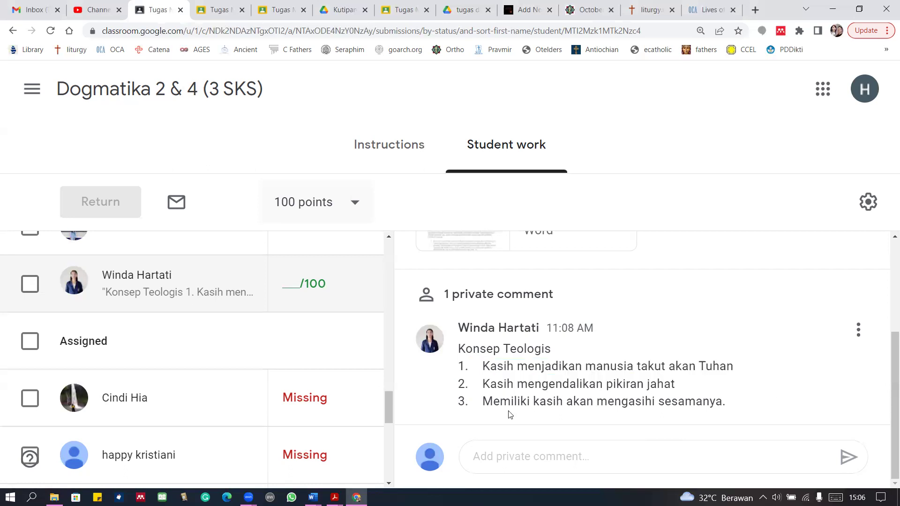
{"action": "left_click_drag", "start_coordinate": [492, 402], "coordinate": [685, 412]}
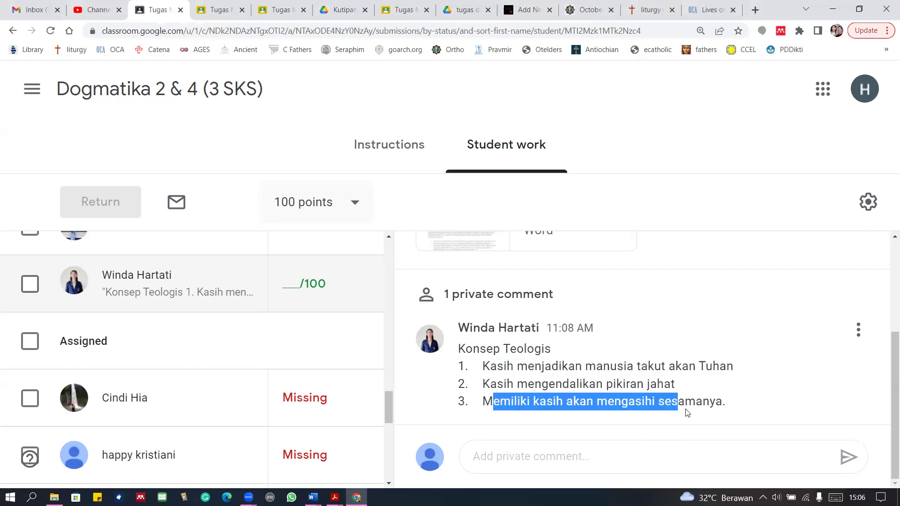
{"action": "left_click", "coordinate": [724, 407]}
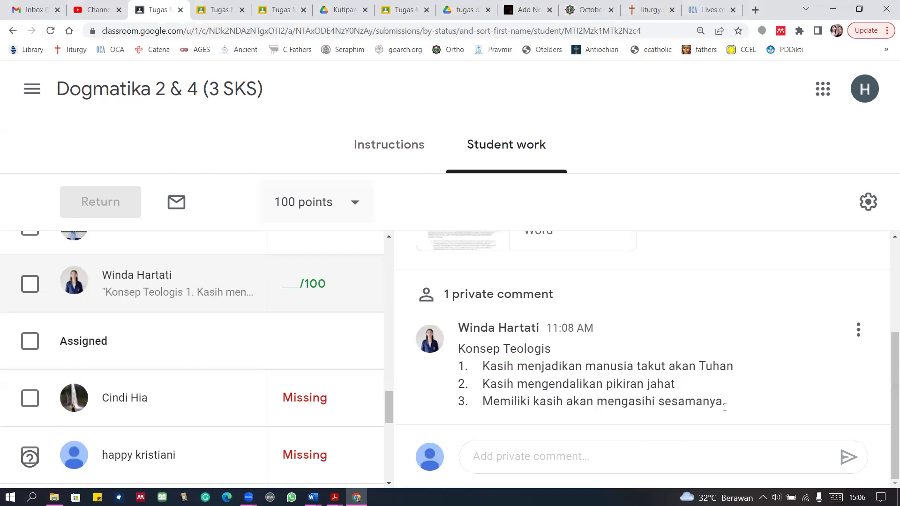
{"action": "left_click_drag", "start_coordinate": [606, 401], "coordinate": [708, 400]}
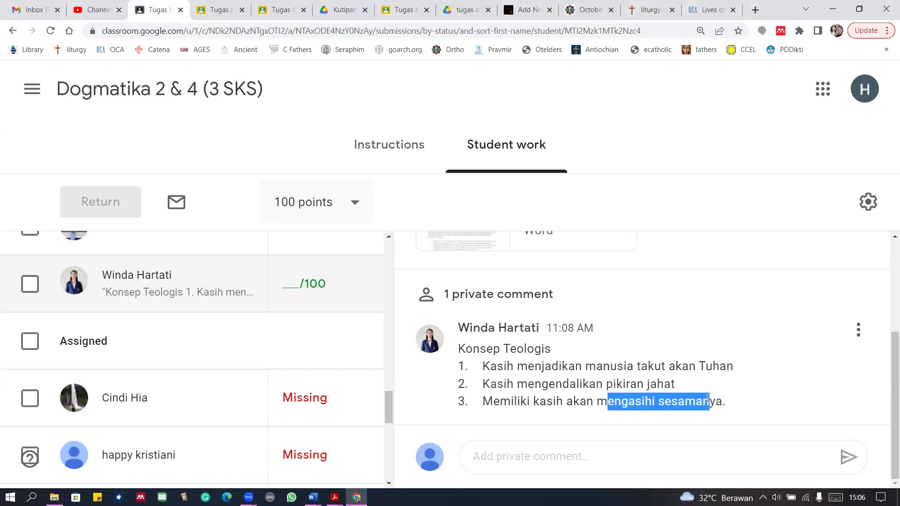
{"action": "left_click", "coordinate": [750, 405]}
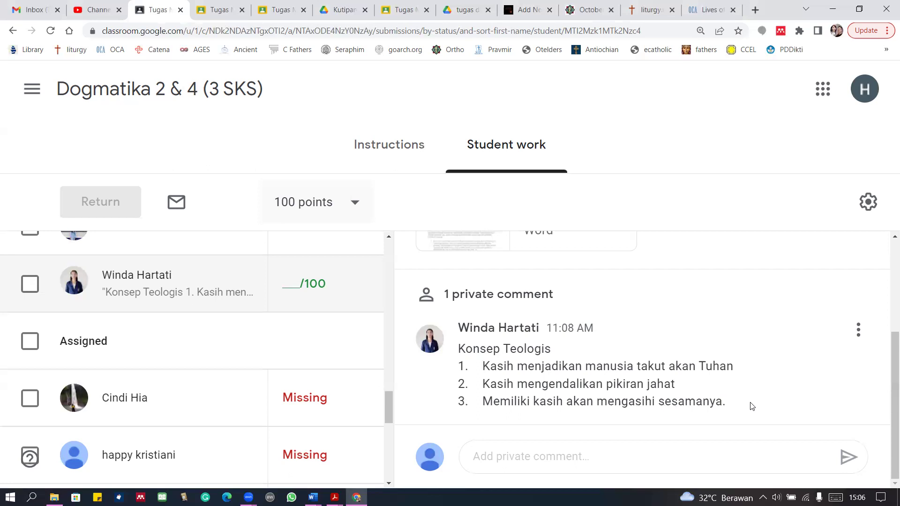
- Compare the private comment's concepts with quotations 50 and 51 and their comments on the last page of Kutipan Jurnal.doc in Google Drive
{"action": "left_click", "coordinate": [358, 3]}
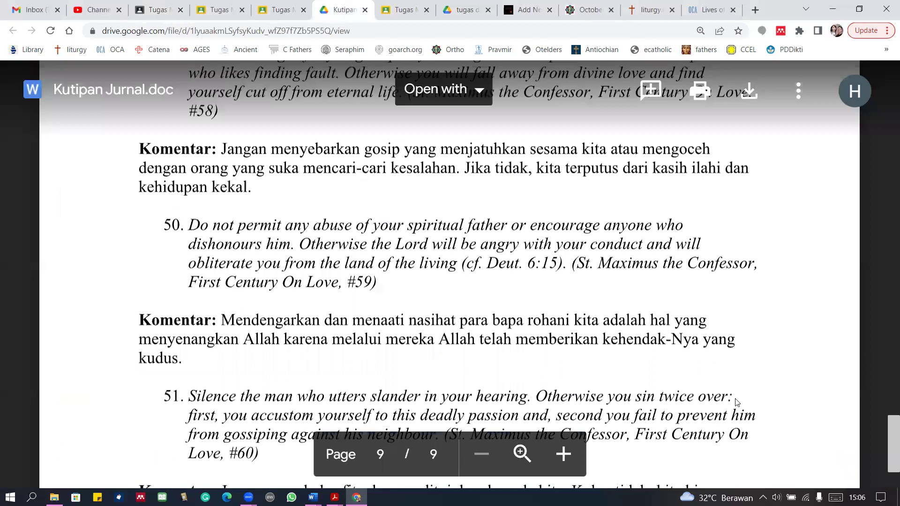
{"action": "key", "text": "ctrl+3"}
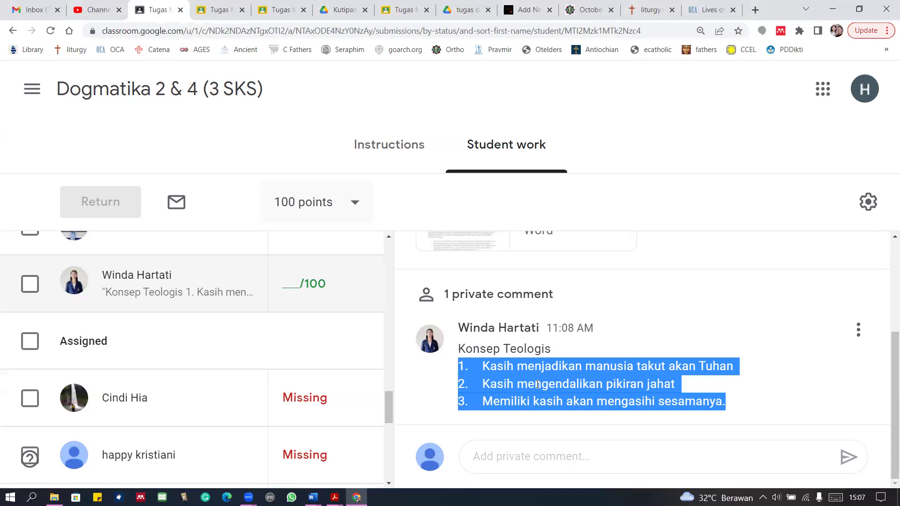
{"action": "left_click", "coordinate": [346, 10]}
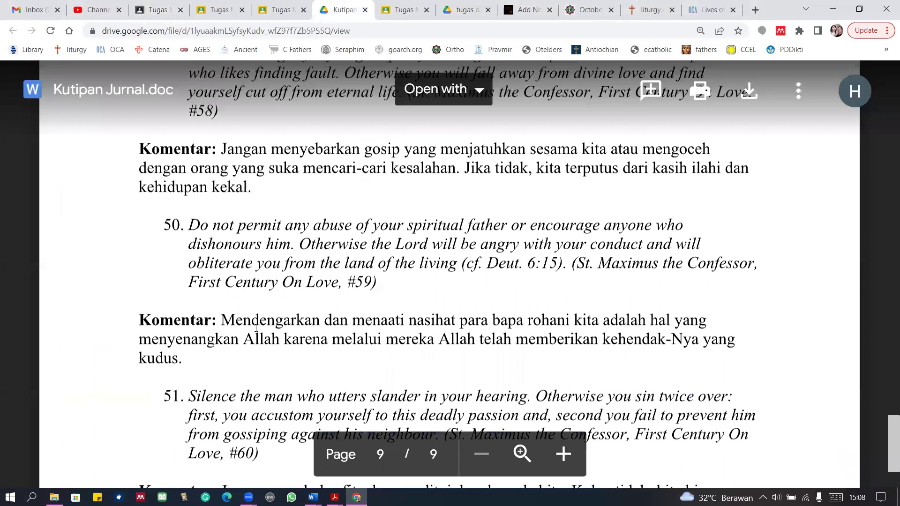
{"action": "scroll", "coordinate": [547, 345], "scroll_direction": "down", "scroll_amount": 3}
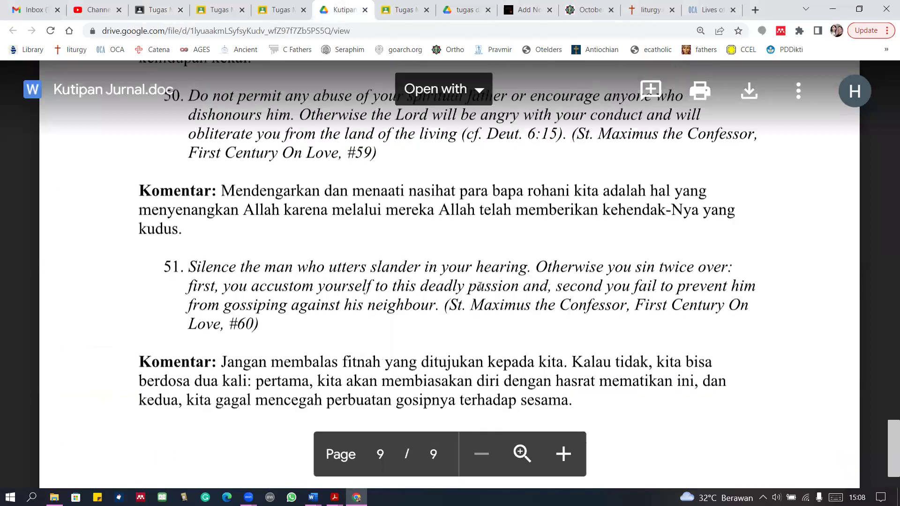
- Switch from Kutipan Jurnal.doc to Four Hundred Texts on Love in Word and look through it back to the first quotation
{"action": "scroll", "coordinate": [482, 272], "scroll_direction": "up", "scroll_amount": 15}
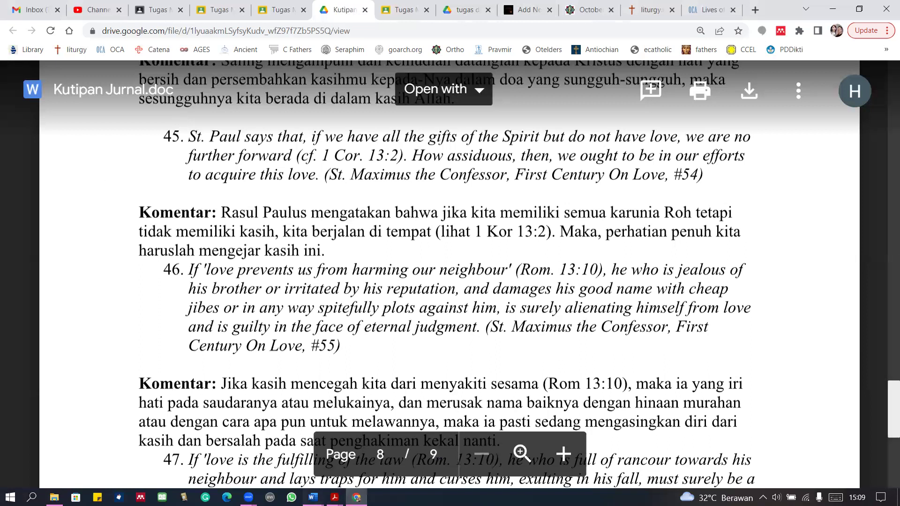
{"action": "mouse_move", "coordinate": [313, 496]}
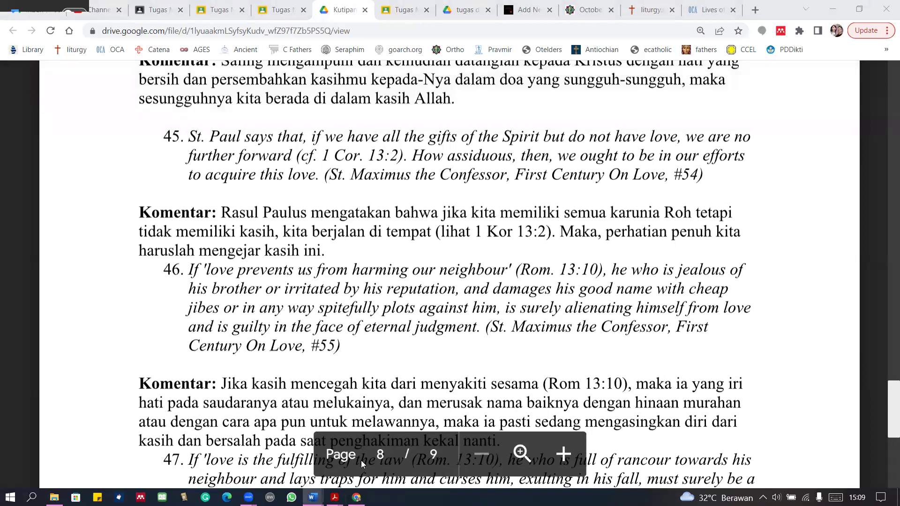
{"action": "key", "text": "alt+Tab"}
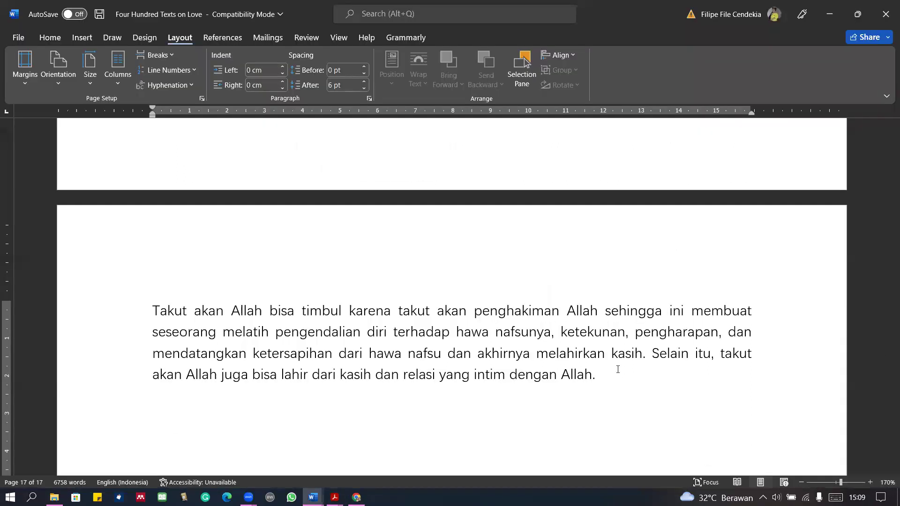
{"action": "left_click", "coordinate": [616, 368]}
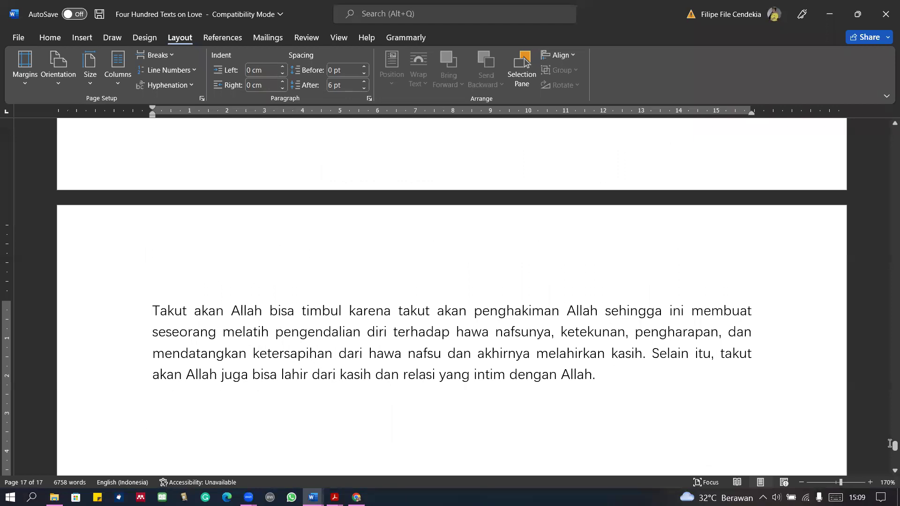
{"action": "scroll", "coordinate": [885, 282], "scroll_direction": "up", "scroll_amount": 10}
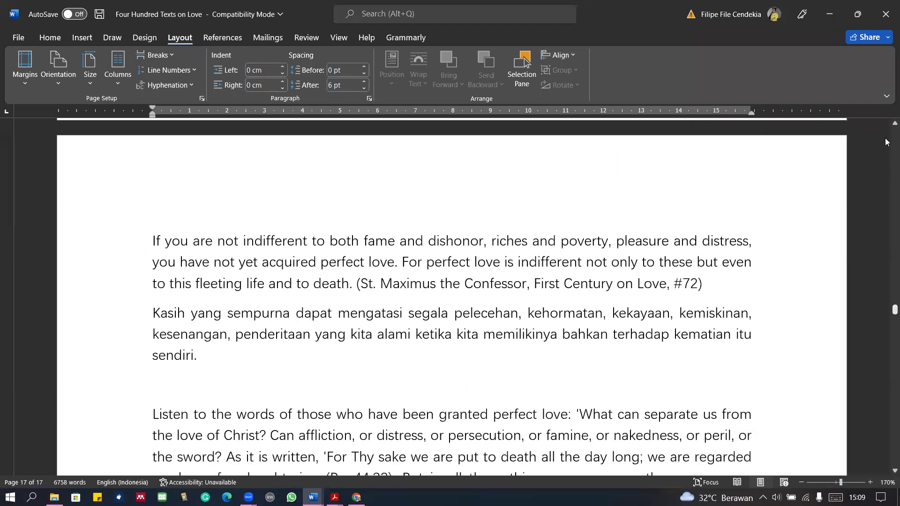
{"action": "scroll", "coordinate": [887, 120], "scroll_direction": "up", "scroll_amount": 13}
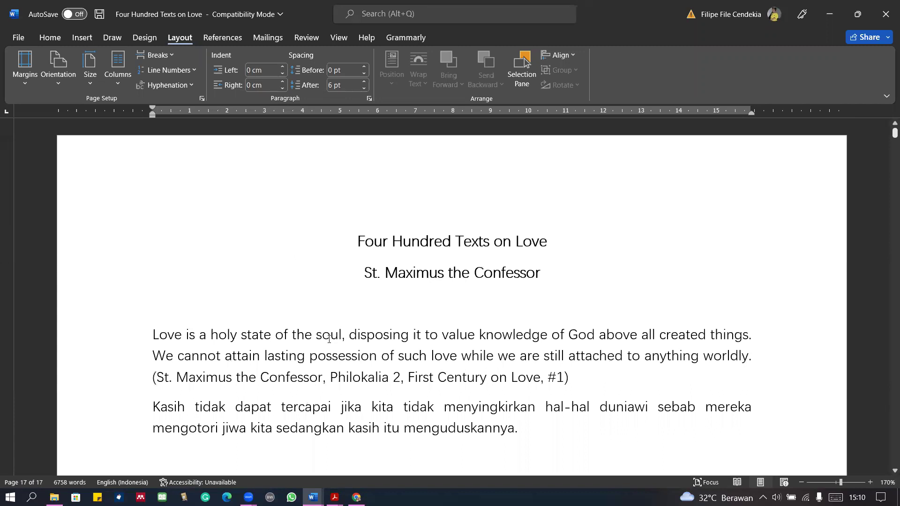
{"action": "scroll", "coordinate": [290, 273], "scroll_direction": "down", "scroll_amount": 3}
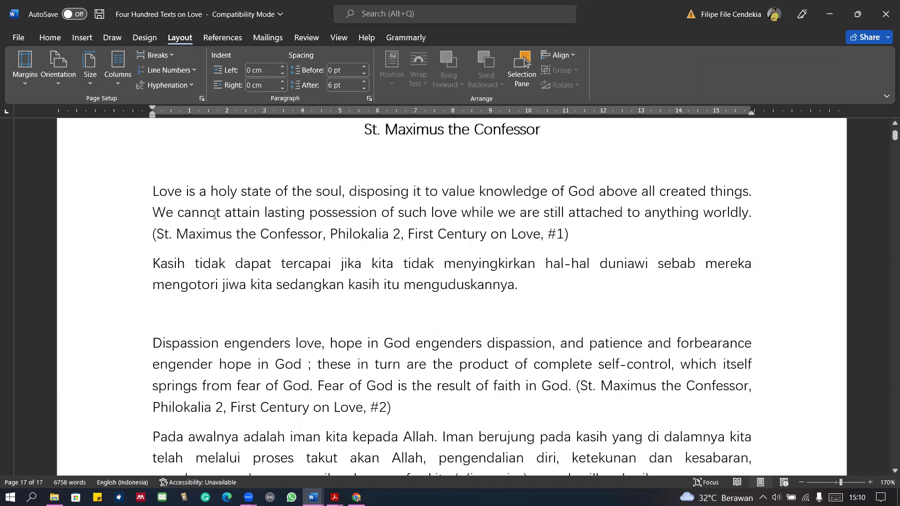
- Insert the numbered heading "1. Apa itu kasih?" above the first quotation, below the document title
{"action": "key", "text": "ctrl+Home"}
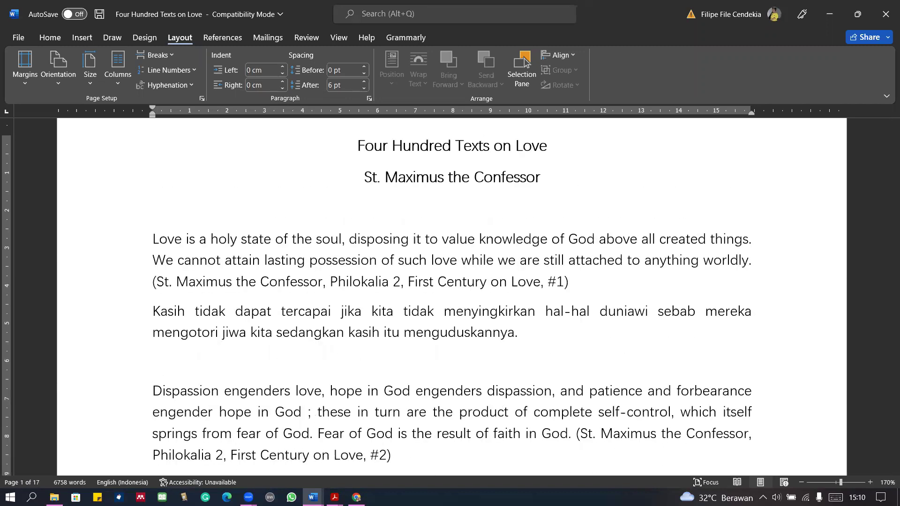
{"action": "key", "text": "End"}
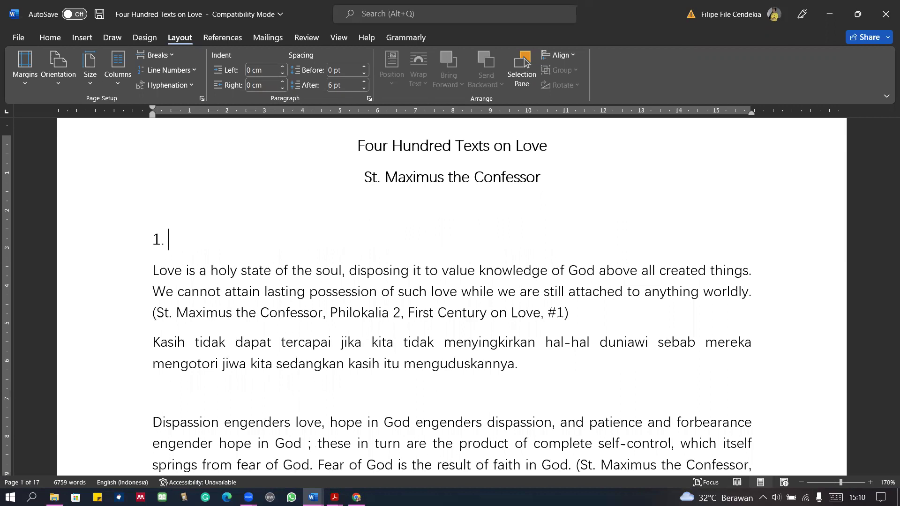
{"action": "key", "text": "Tab"}
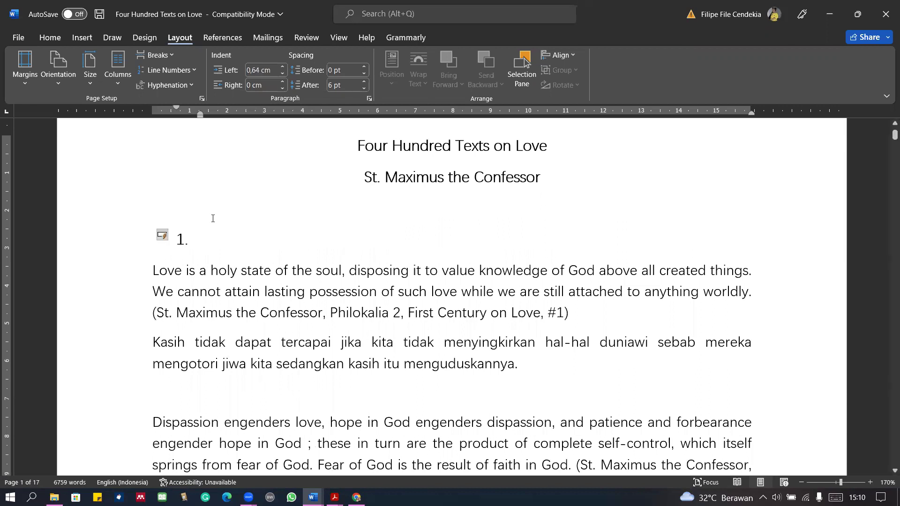
{"action": "type", "text": "Apa "}
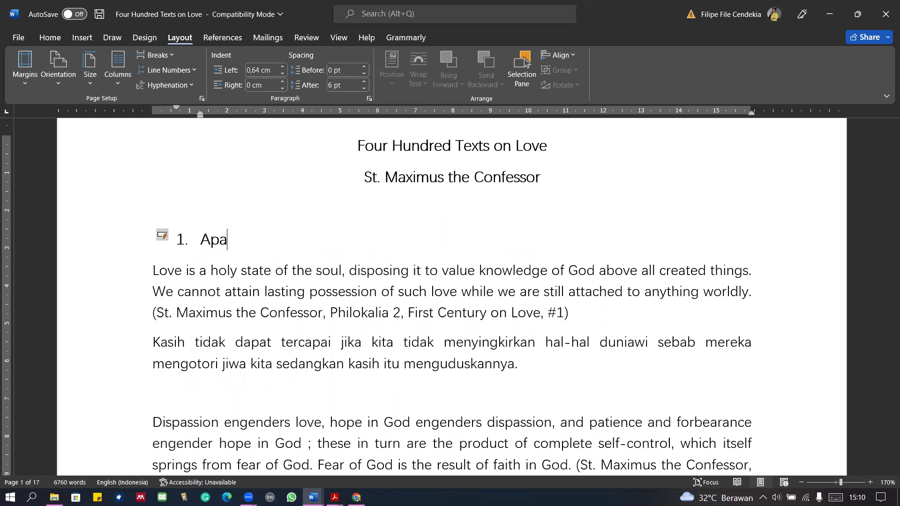
{"action": "type", "text": "itu Kasi"}
{"action": "key", "text": "BackSpace"}
{"action": "key", "text": "BackSpace"}
{"action": "key", "text": "BackSpace"}
{"action": "type", "text": "kasih?"}
- Make the heading "Apa itu kasih?" bold
{"action": "triple_click", "coordinate": [205, 240]}
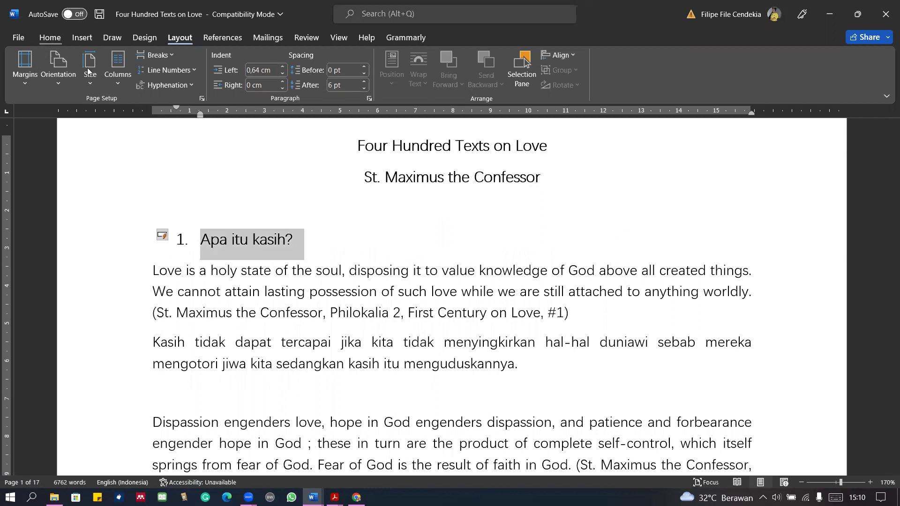
{"action": "left_click", "coordinate": [55, 41]}
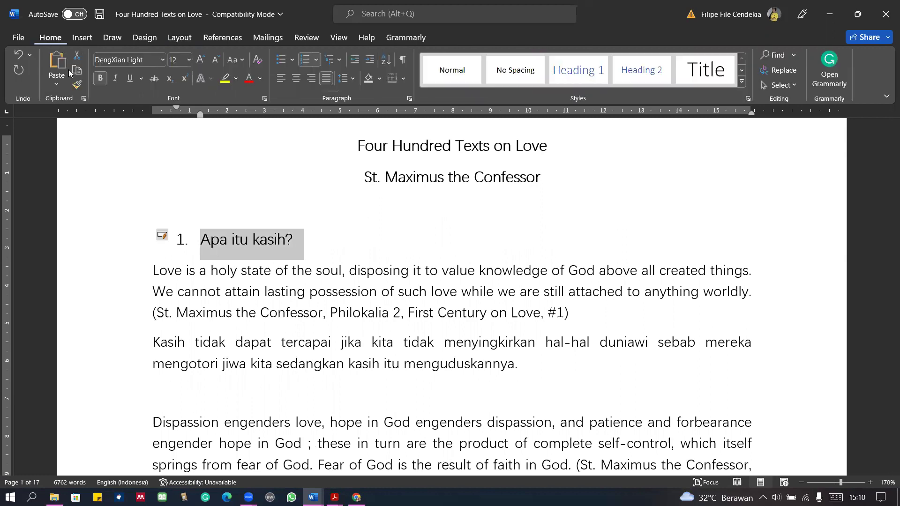
{"action": "left_click", "coordinate": [100, 79]}
{"action": "left_click", "coordinate": [100, 78]}
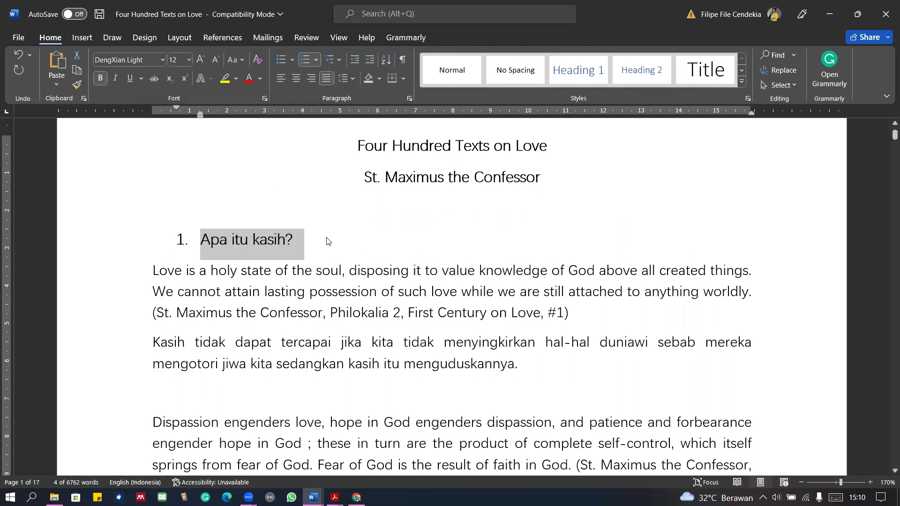
{"action": "left_click", "coordinate": [326, 257]}
- Insert the numbered heading "2. Proses Lahirnya Kasih" above quotation #8 on page 2
{"action": "scroll", "coordinate": [321, 310], "scroll_direction": "down", "scroll_amount": 2}
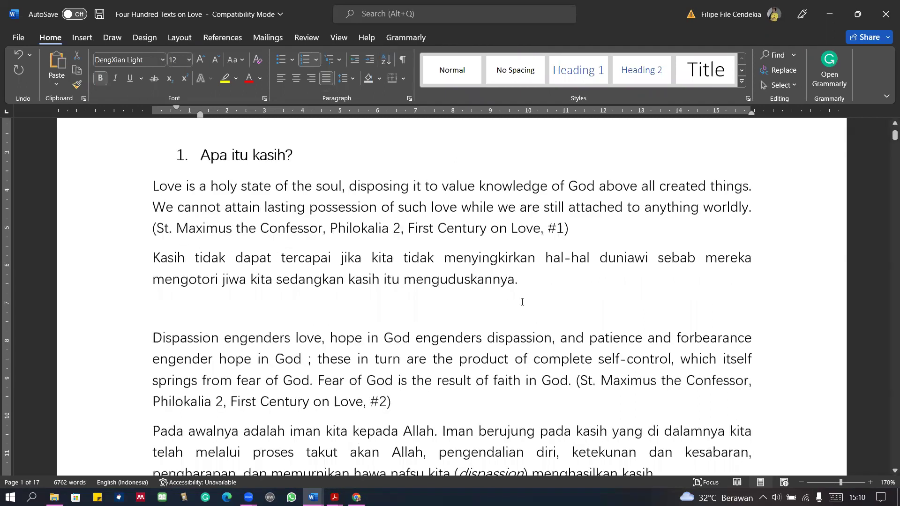
{"action": "scroll", "coordinate": [886, 153], "scroll_direction": "down", "scroll_amount": 3}
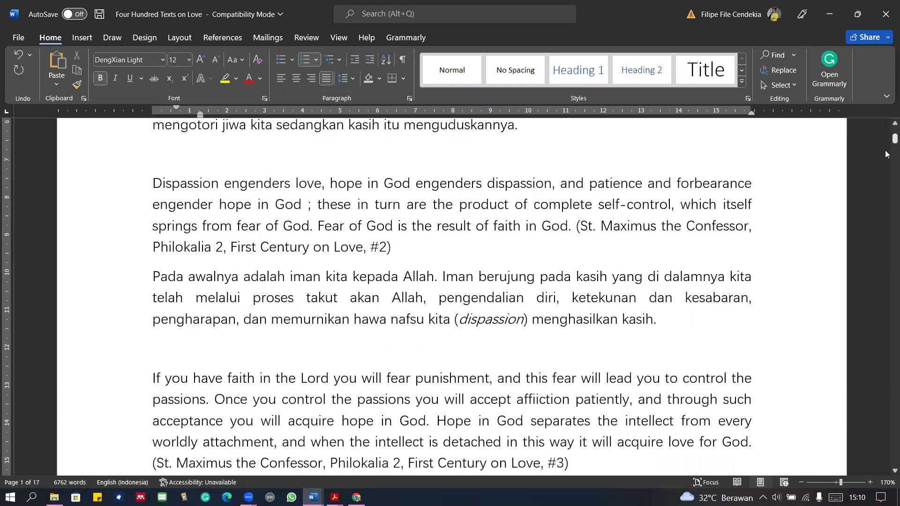
{"action": "scroll", "coordinate": [886, 159], "scroll_direction": "down", "scroll_amount": 10}
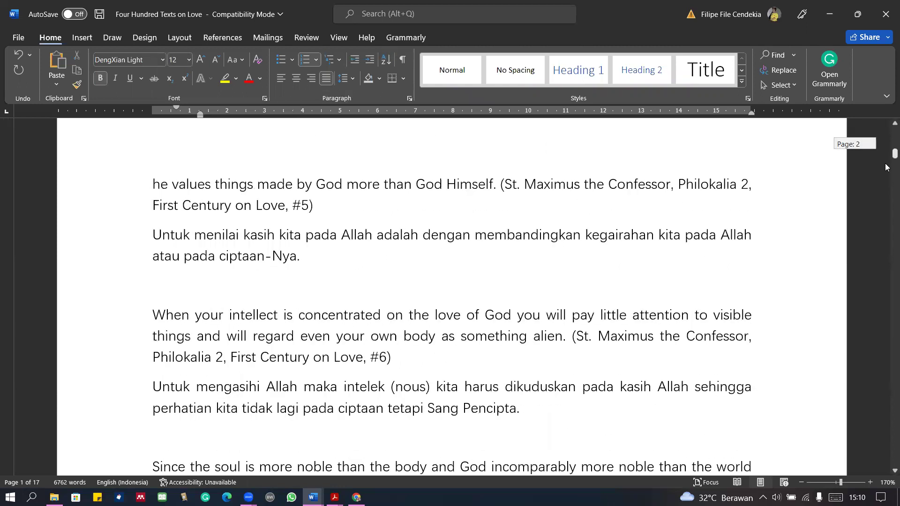
{"action": "scroll", "coordinate": [281, 324], "scroll_direction": "down", "scroll_amount": 6}
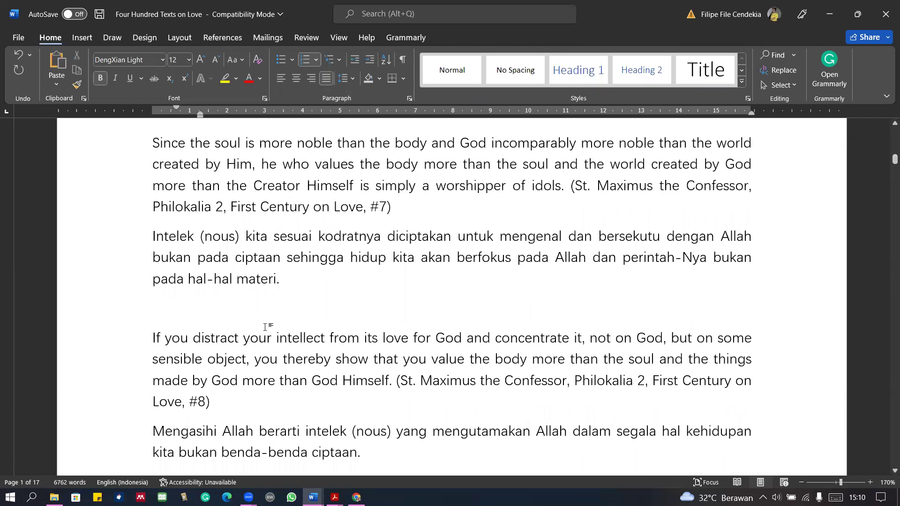
{"action": "left_click", "coordinate": [265, 326]}
{"action": "key", "text": "Return"}
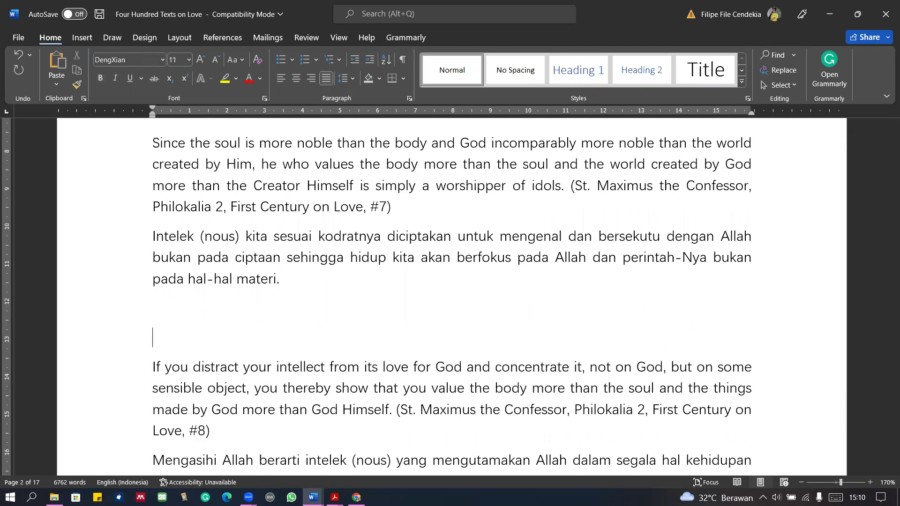
{"action": "type", "text": "Proses Lahirnya Kasih"}
{"action": "left_click", "coordinate": [151, 334]}
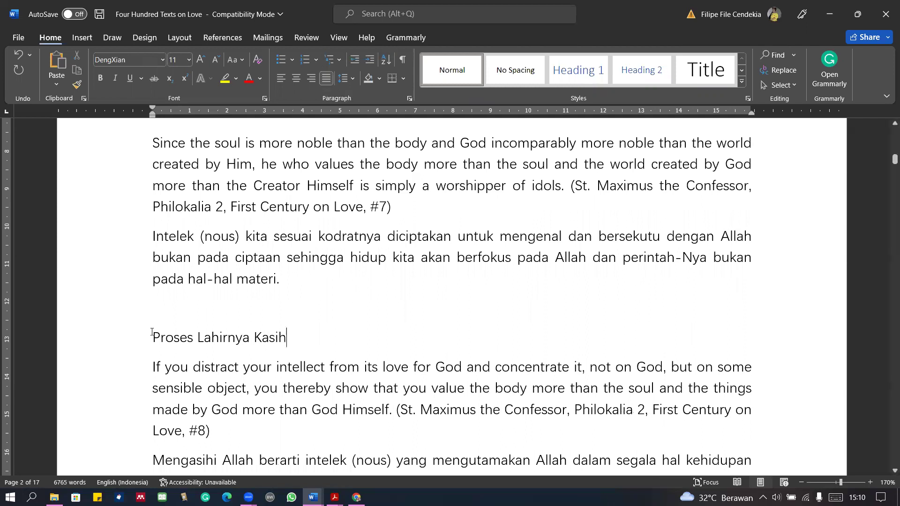
{"action": "type", "text": "2."}
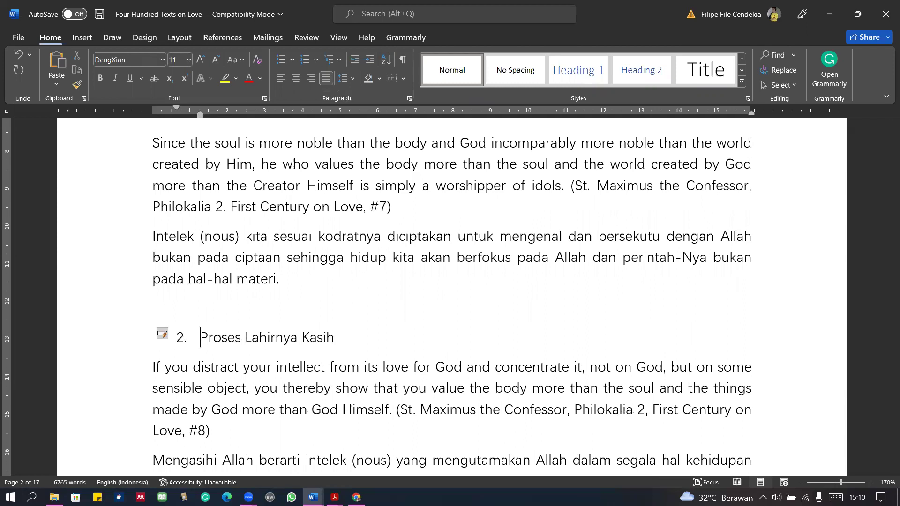
- Make the heading "Proses Lahirnya Kasih" bold
{"action": "triple_click", "coordinate": [221, 334]}
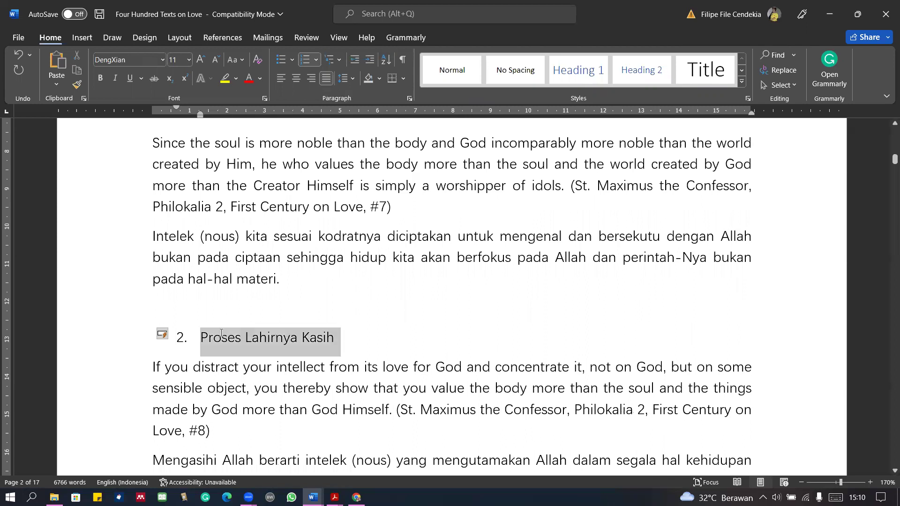
{"action": "left_click", "coordinate": [102, 77]}
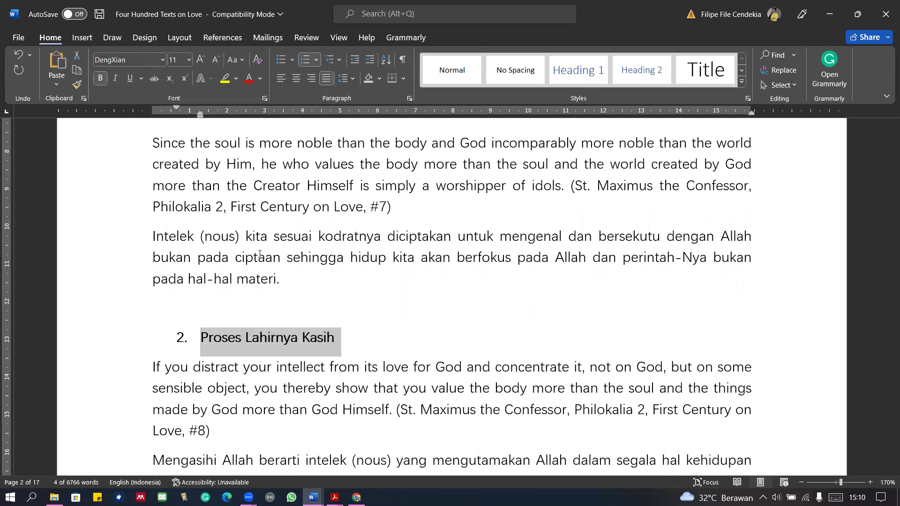
{"action": "left_click", "coordinate": [207, 328]}
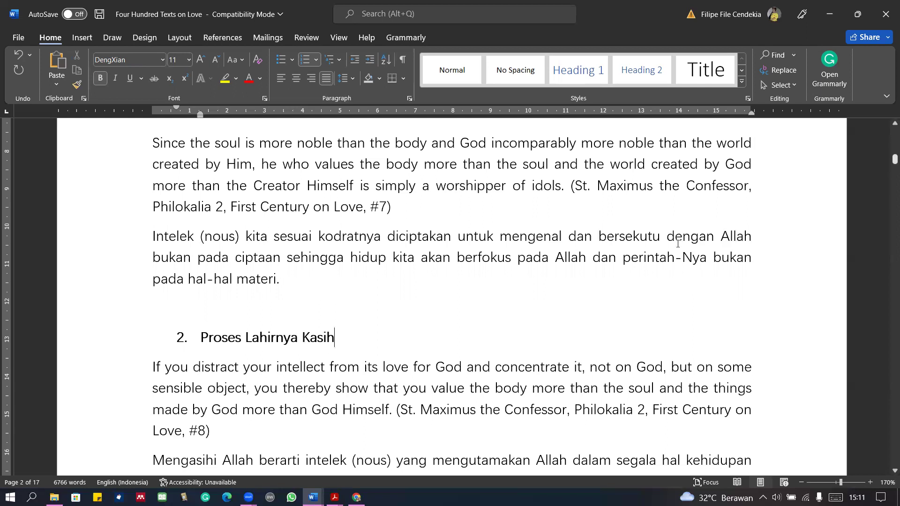
- Insert the bold, unnumbered heading "Tujuan Kasih" above quotation #28 on page 6
{"action": "scroll", "coordinate": [681, 246], "scroll_direction": "down", "scroll_amount": 2}
{"action": "scroll", "coordinate": [656, 253], "scroll_direction": "up", "scroll_amount": 2}
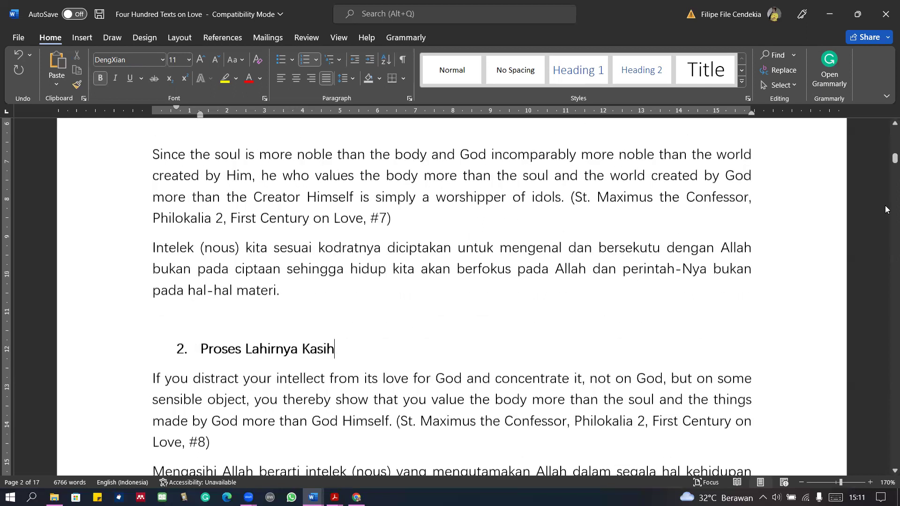
{"action": "scroll", "coordinate": [886, 160], "scroll_direction": "down", "scroll_amount": 1}
{"action": "left_click_drag", "start_coordinate": [885, 159], "coordinate": [885, 233]}
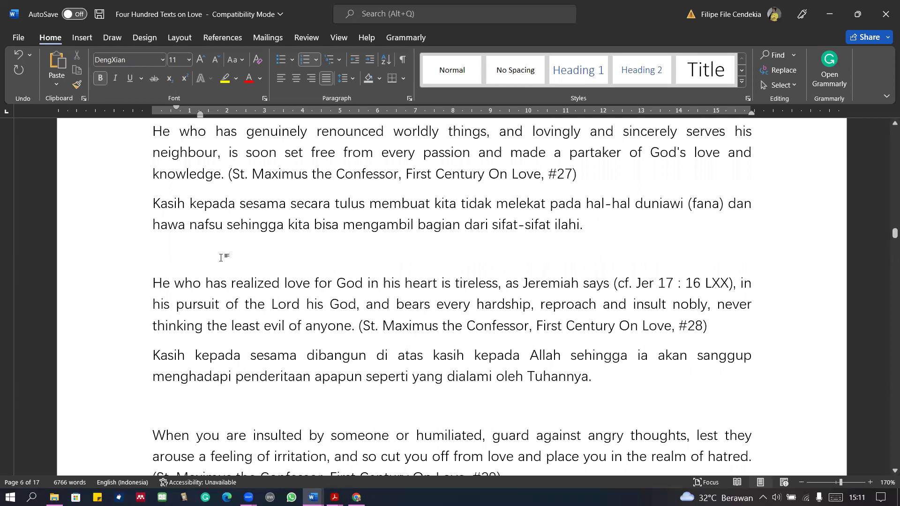
{"action": "left_click", "coordinate": [220, 257]}
{"action": "key", "text": "Return"}
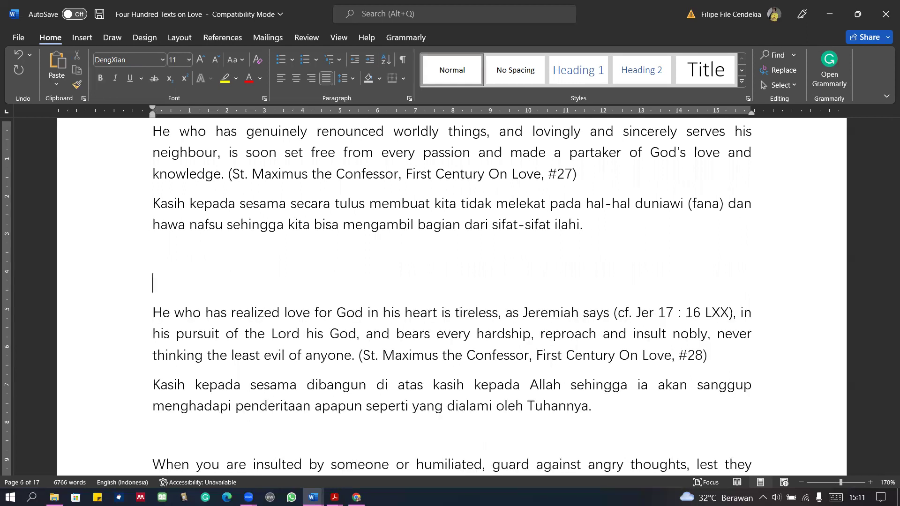
{"action": "type", "text": "Tujuan Kasih"}
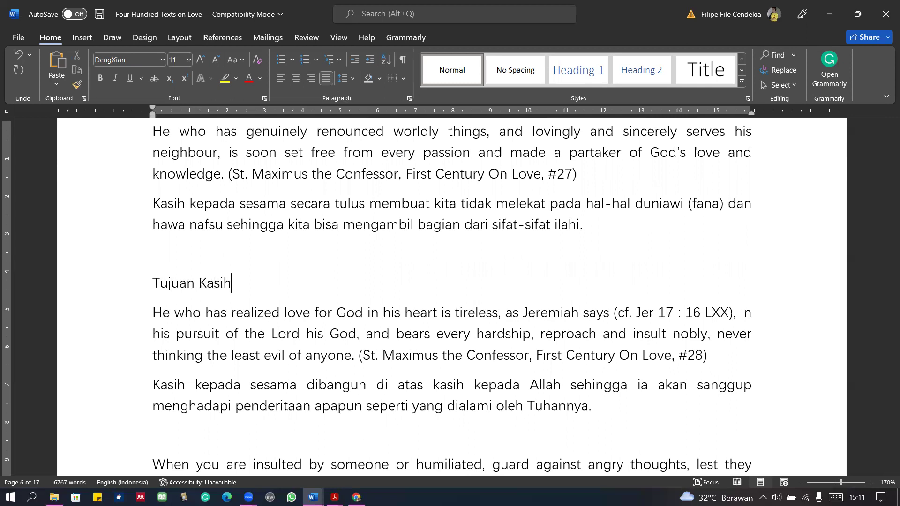
{"action": "left_click", "coordinate": [146, 293]}
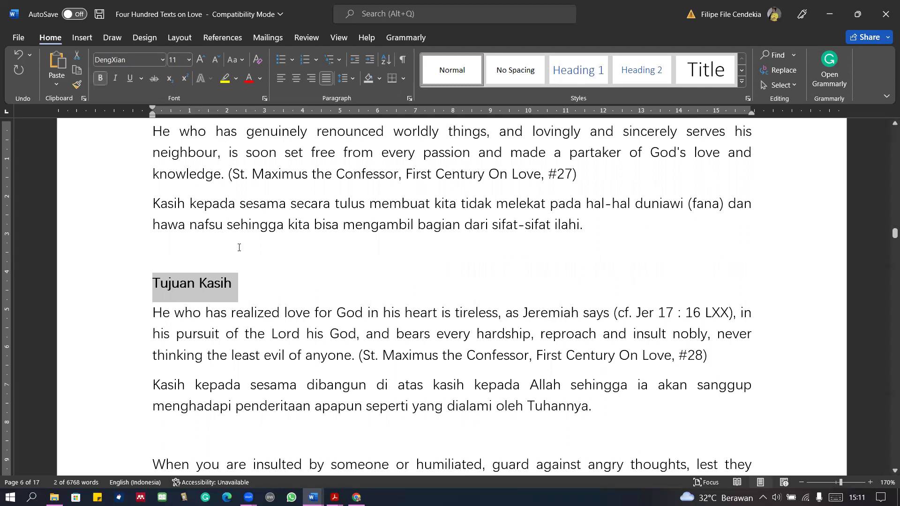
{"action": "left_click", "coordinate": [257, 277]}
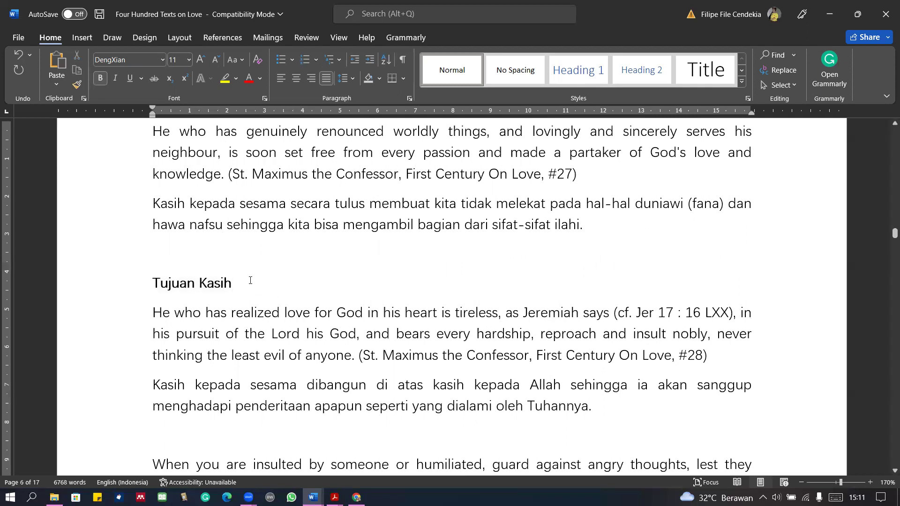
{"action": "scroll", "coordinate": [204, 301], "scroll_direction": "down", "scroll_amount": 1}
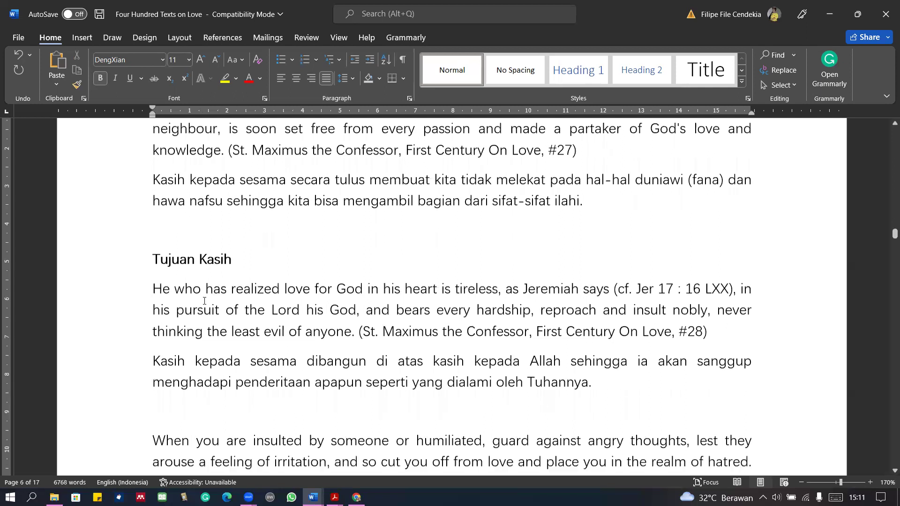
{"action": "scroll", "coordinate": [200, 200], "scroll_direction": "down", "scroll_amount": 3}
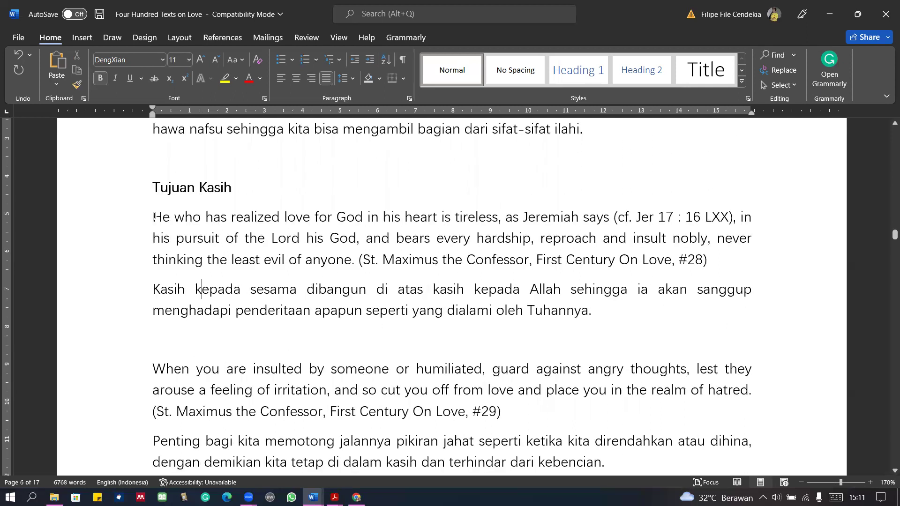
{"action": "key", "text": "shift+F10"}
{"action": "key", "text": "Escape"}
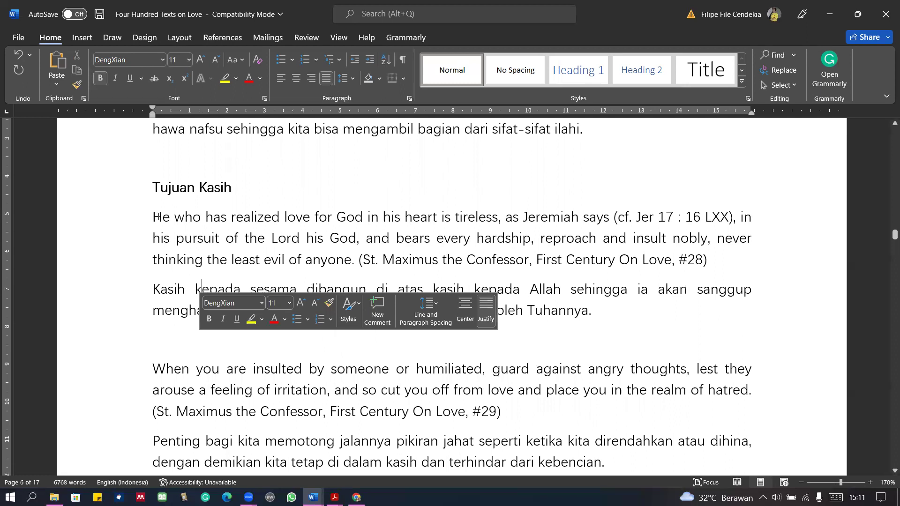
{"action": "key", "text": "Up"}
{"action": "key", "text": "Up"}
{"action": "key", "text": "shift+F10"}
{"action": "key", "text": "Escape"}
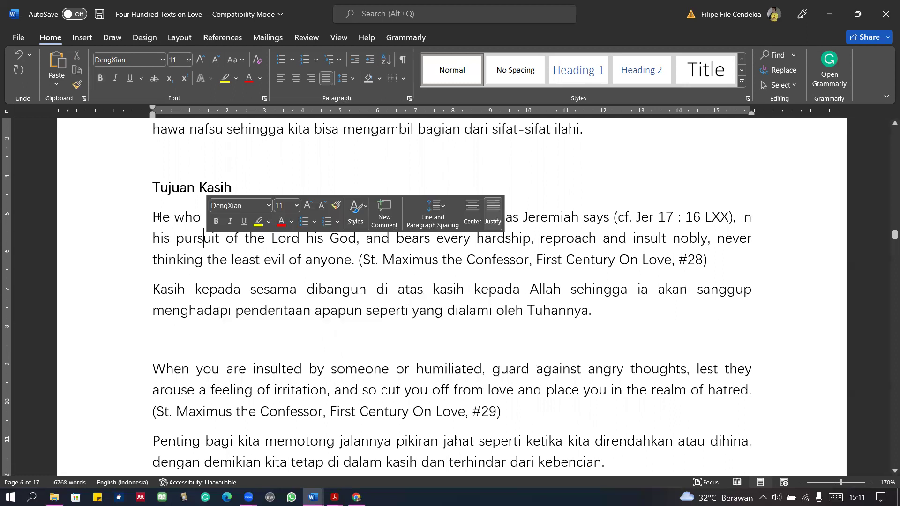
{"action": "left_click", "coordinate": [487, 181]}
{"action": "left_click", "coordinate": [248, 497]}
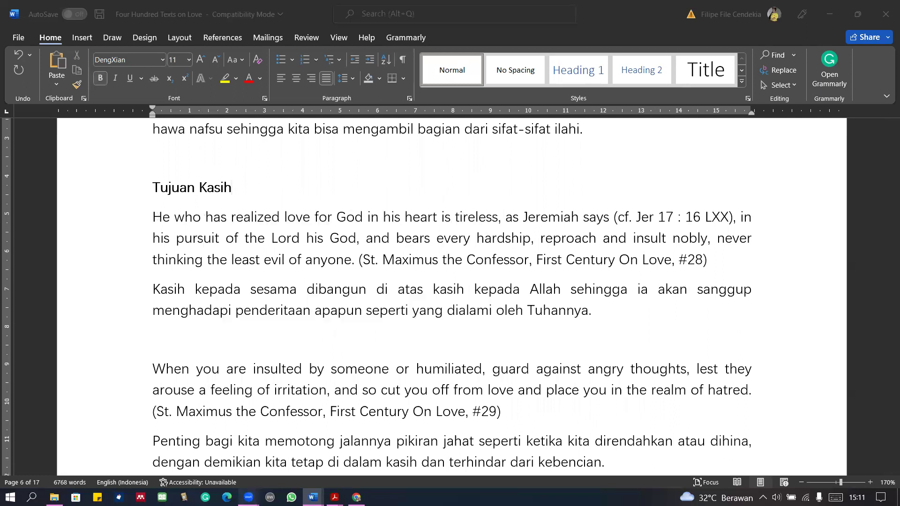
- Return to the heading "Apa itu kasih?" on page 1 and examine quotation #1 with the commentary beneath it
{"action": "left_click", "coordinate": [557, 356]}
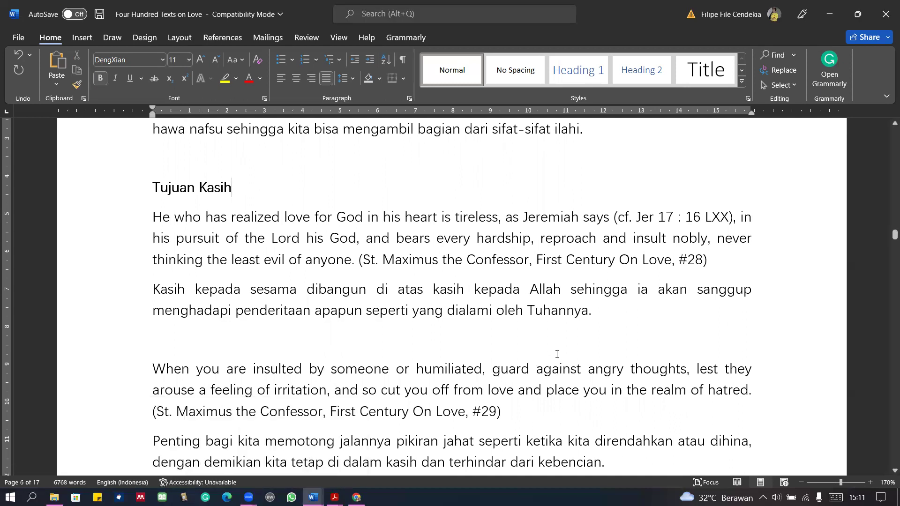
{"action": "scroll", "coordinate": [488, 348], "scroll_direction": "up", "scroll_amount": 1}
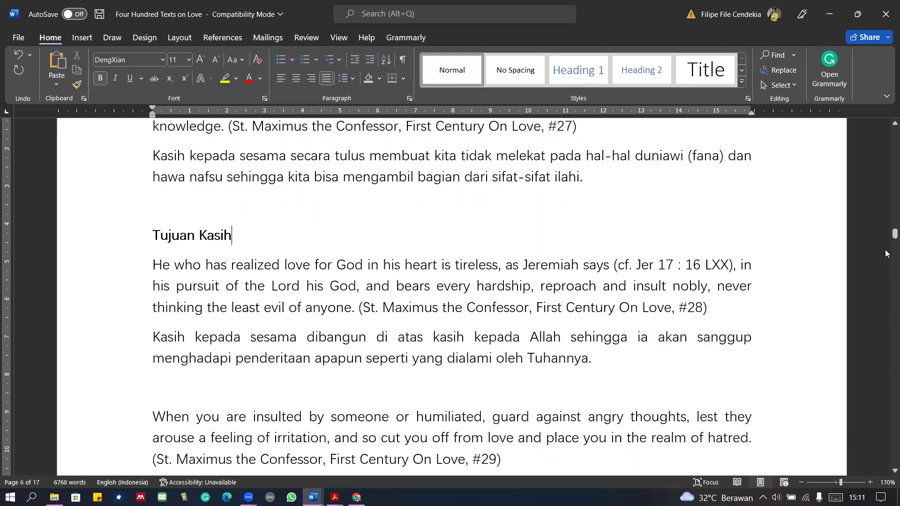
{"action": "left_click_drag", "start_coordinate": [894, 233], "coordinate": [887, 133]}
{"action": "scroll", "coordinate": [437, 284], "scroll_direction": "down", "scroll_amount": 3}
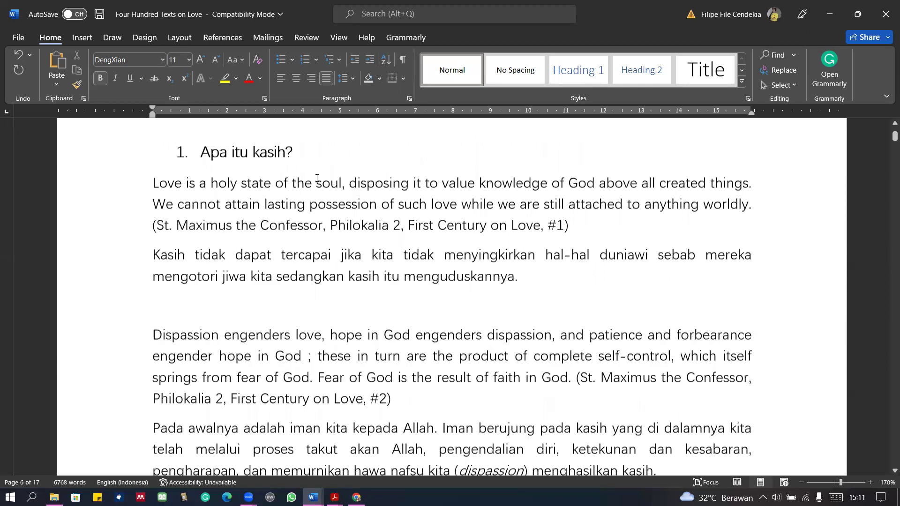
{"action": "scroll", "coordinate": [237, 220], "scroll_direction": "down", "scroll_amount": 1}
{"action": "scroll", "coordinate": [178, 225], "scroll_direction": "up", "scroll_amount": 1}
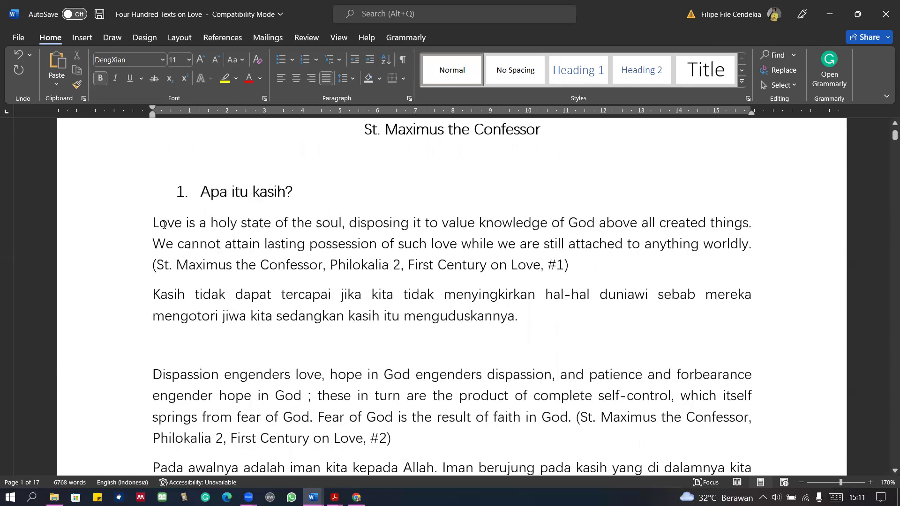
{"action": "left_click_drag", "start_coordinate": [153, 223], "coordinate": [748, 246]}
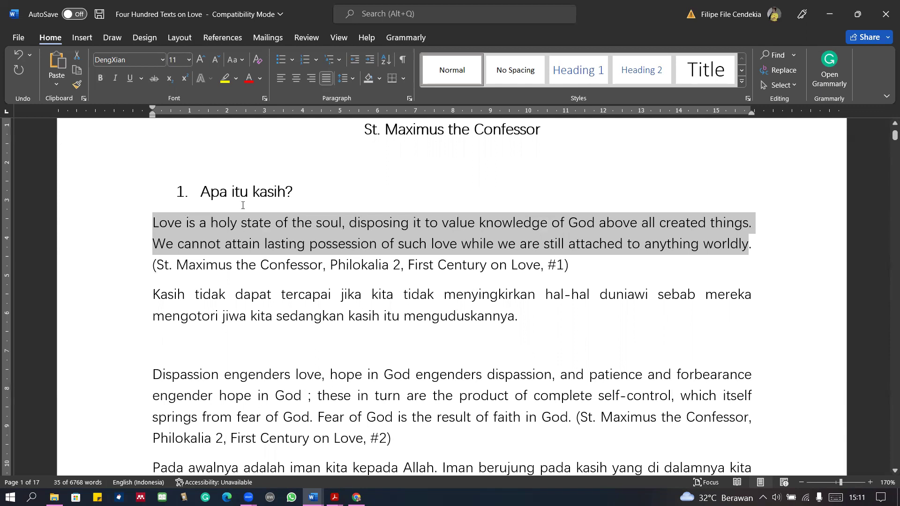
{"action": "left_click", "coordinate": [178, 250]}
{"action": "scroll", "coordinate": [165, 254], "scroll_direction": "down", "scroll_amount": 1}
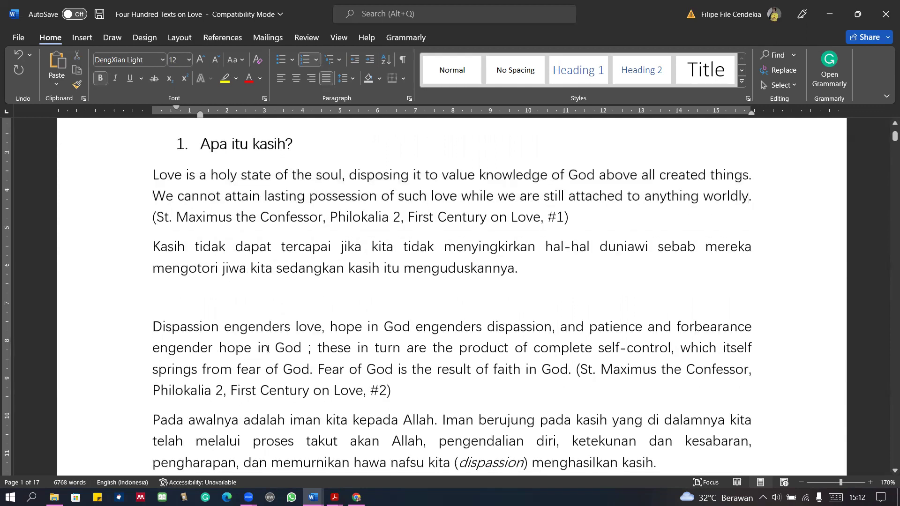
{"action": "left_click_drag", "start_coordinate": [237, 237], "coordinate": [237, 321]}
{"action": "scroll", "coordinate": [284, 363], "scroll_direction": "down", "scroll_amount": 3}
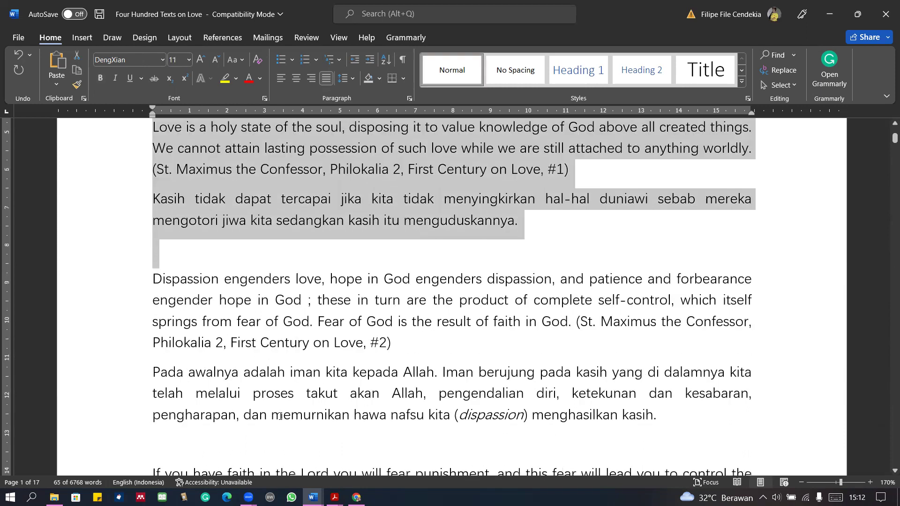
{"action": "scroll", "coordinate": [638, 291], "scroll_direction": "up", "scroll_amount": 3}
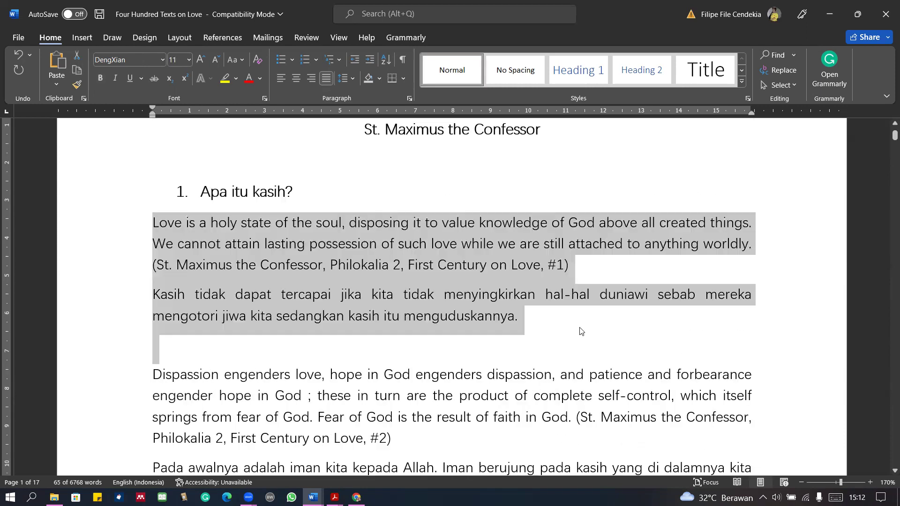
{"action": "left_click", "coordinate": [519, 316]}
{"action": "left_click", "coordinate": [237, 201]}
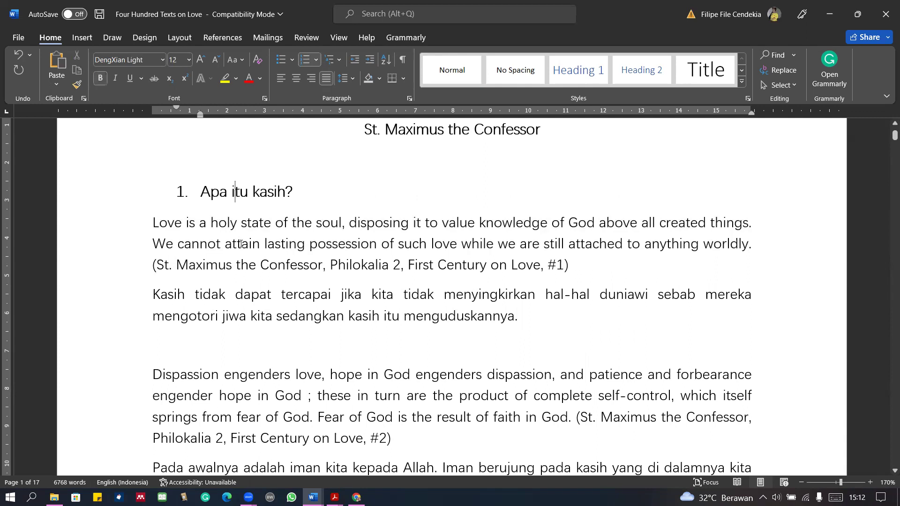
{"action": "left_click_drag", "start_coordinate": [156, 225], "coordinate": [750, 248]}
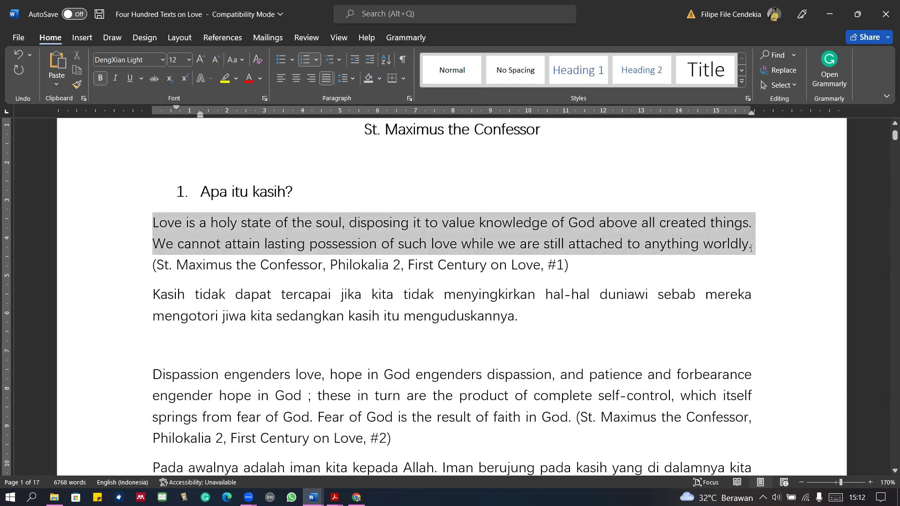
{"action": "left_click", "coordinate": [619, 326]}
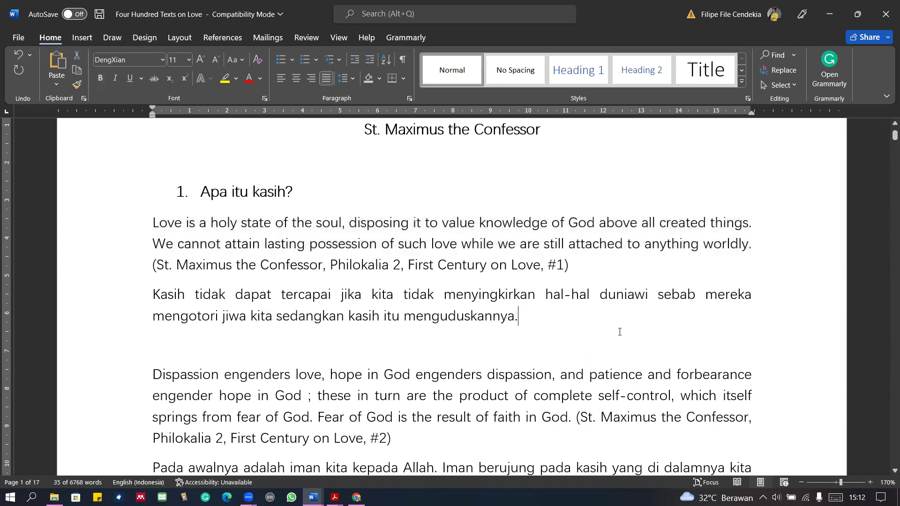
{"action": "left_click", "coordinate": [246, 223]}
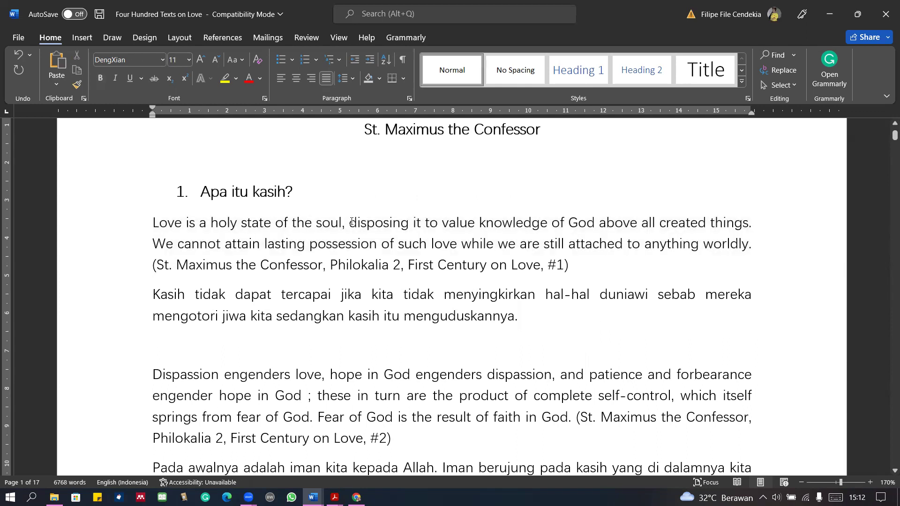
- Insert before quotation #1 the sentence "Kasih adalah keadaan jiwa yang kudus di mana jiwa tersebut hanya mengutamakan Allah bukan hal-hal duniawi."
{"action": "left_click", "coordinate": [152, 222]}
{"action": "type", "text": "Kasih "}
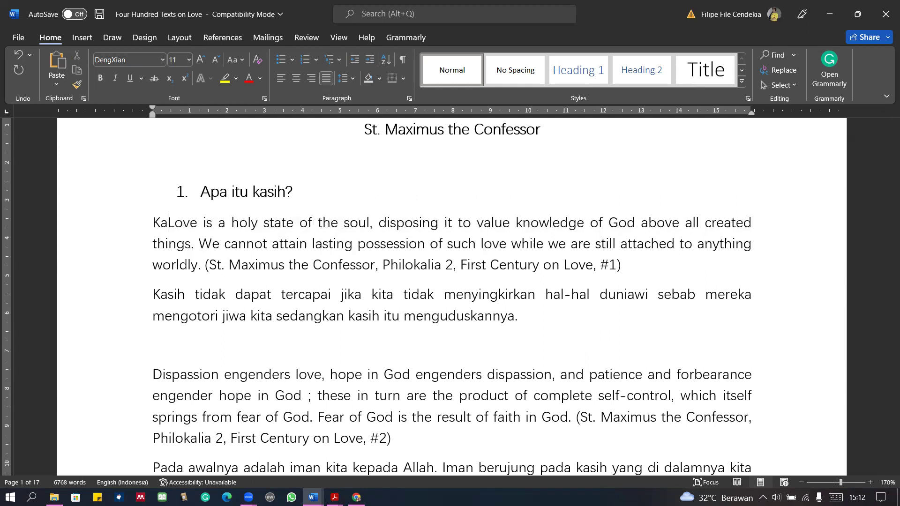
{"action": "type", "text": "adalah k"}
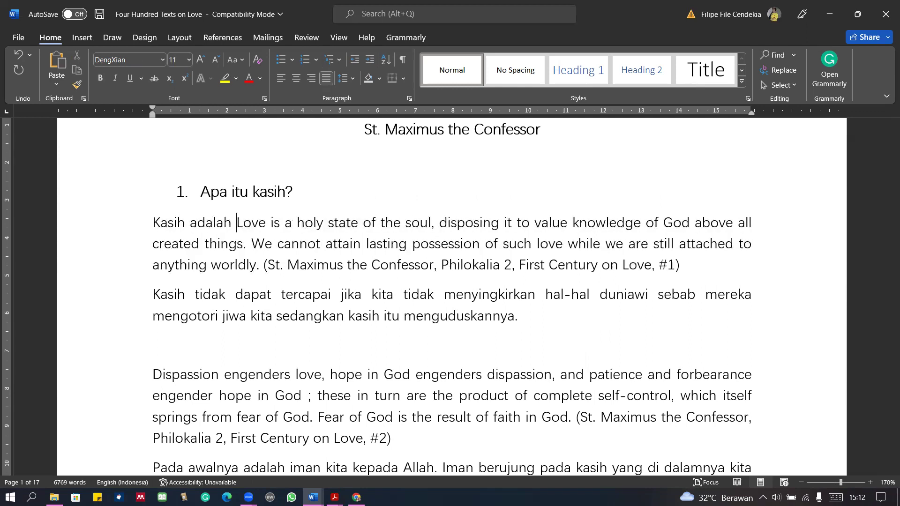
{"action": "type", "text": "eadaan "}
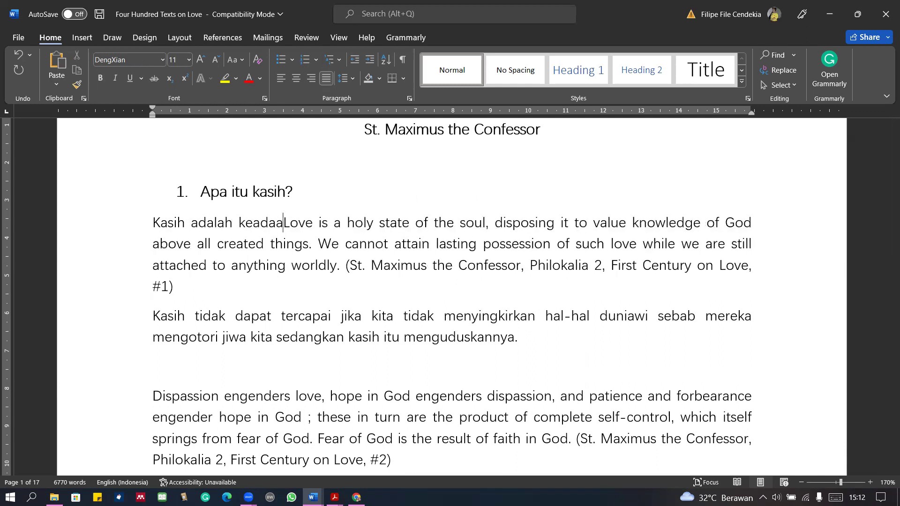
{"action": "type", "text": "jiw"}
{"action": "key", "text": "BackSpace"}
{"action": "key", "text": "BackSpace"}
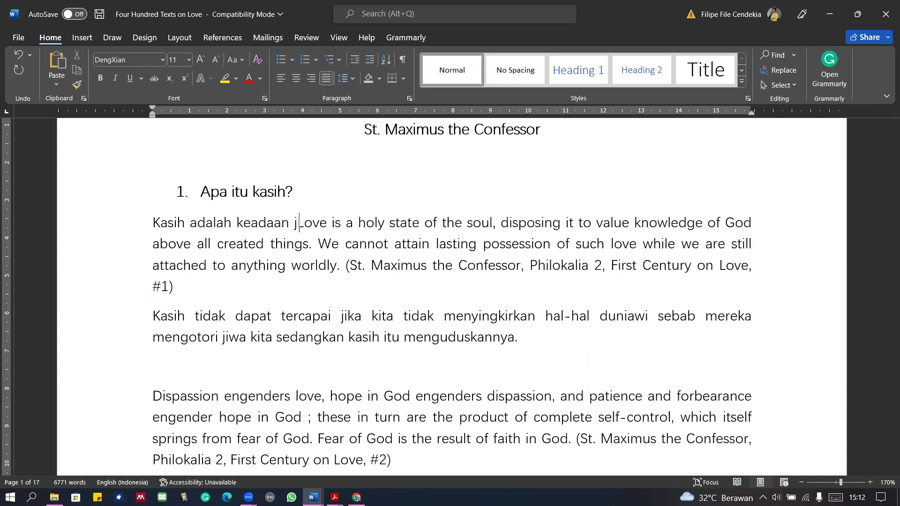
{"action": "type", "text": "jiwa yang Love is"}
{"action": "key", "text": "BackSpace"}
{"action": "type", "text": "kudud"}
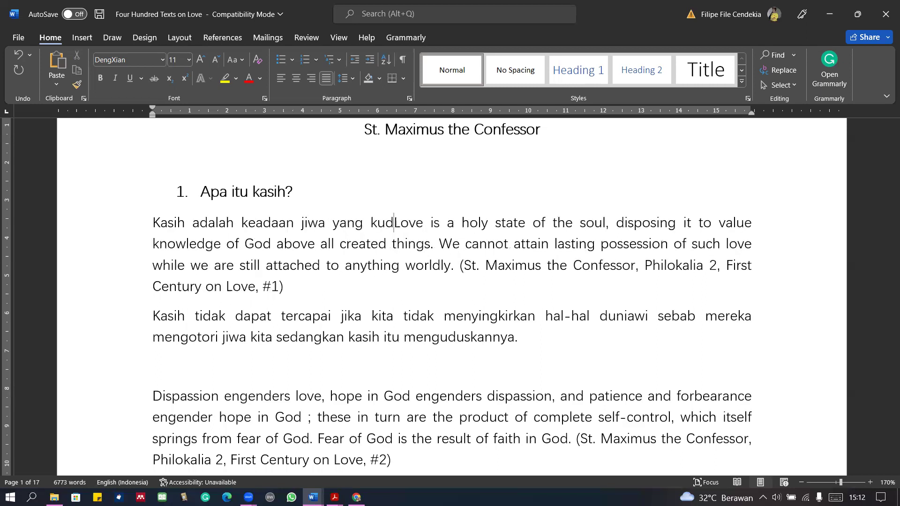
{"action": "key", "text": "BackSpace"}
{"action": "type", "text": "s "}
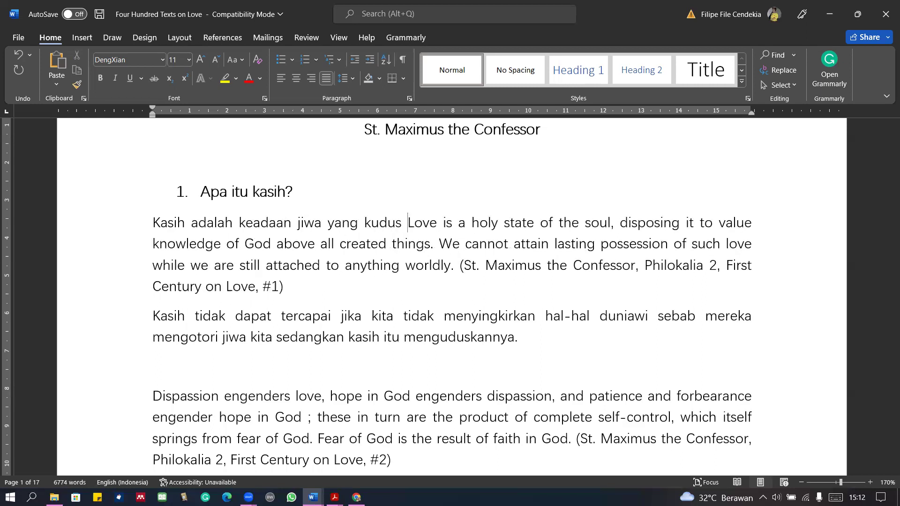
{"action": "type", "text": "di mana "}
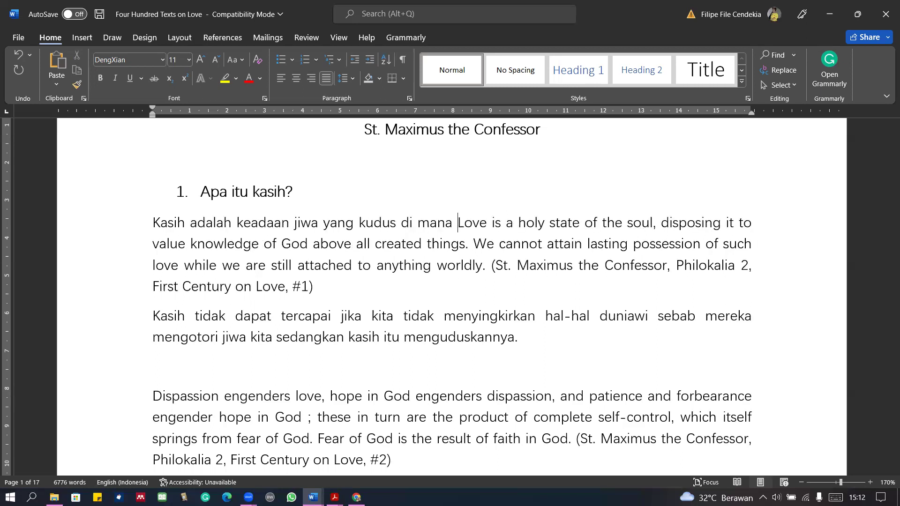
{"action": "type", "text": "jiwa terse"}
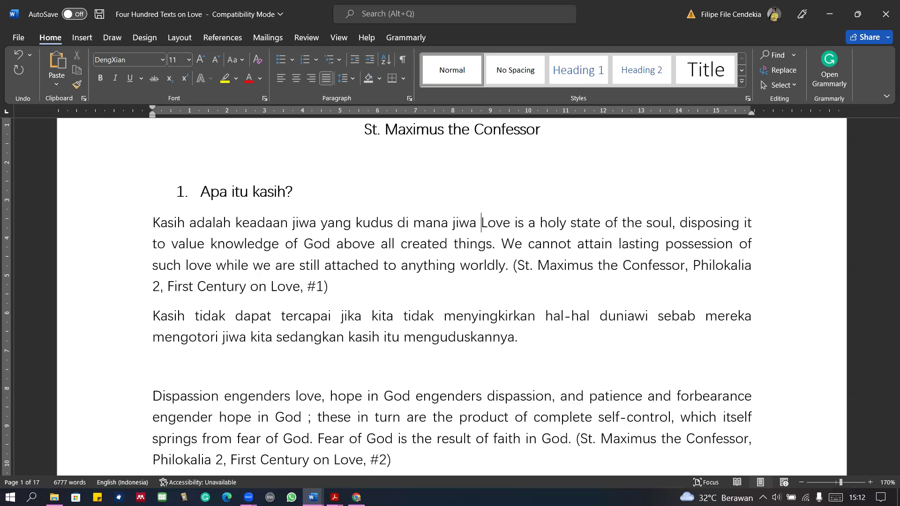
{"action": "type", "text": "but "}
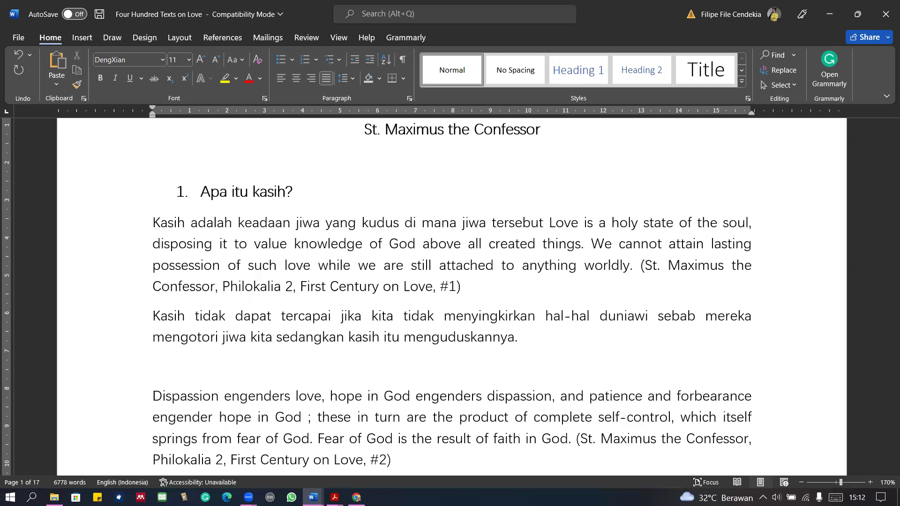
{"action": "type", "text": "hanya mg"}
{"action": "key", "text": "BackSpace"}
{"action": "type", "text": "engutam"}
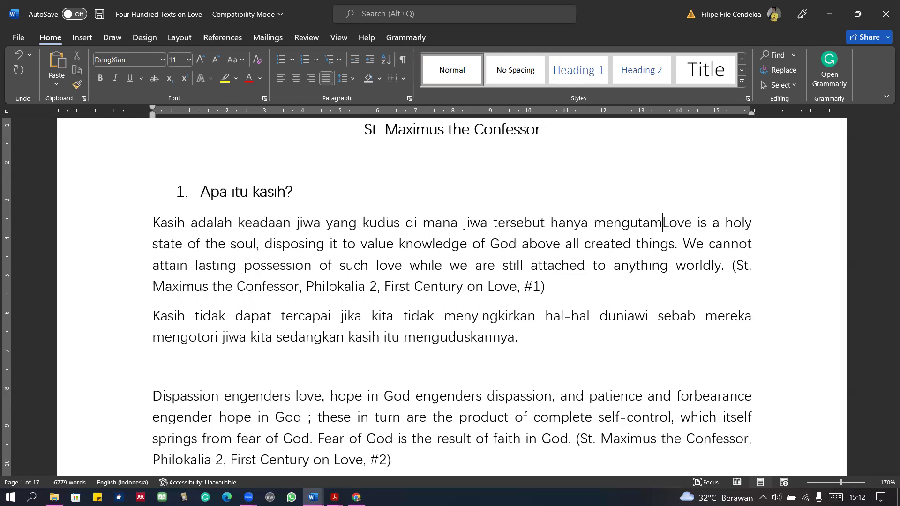
{"action": "type", "text": "akan A"}
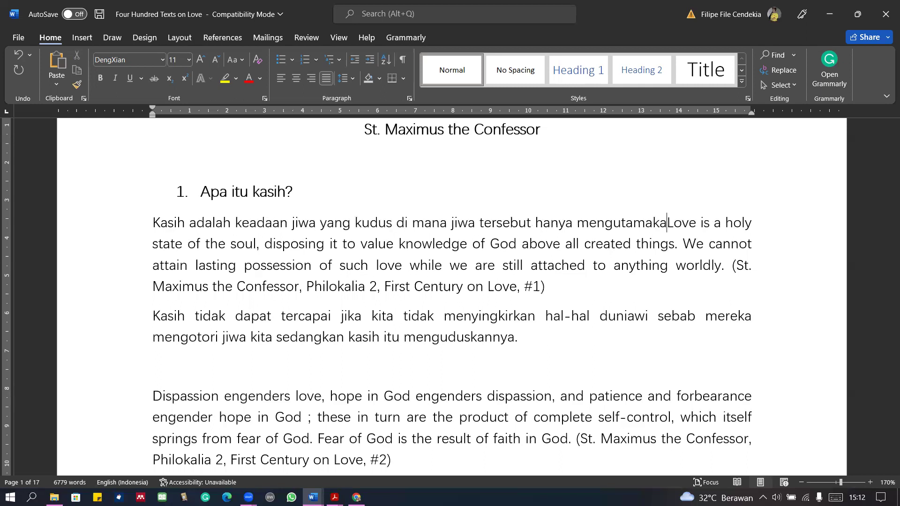
{"action": "type", "text": "llah b"}
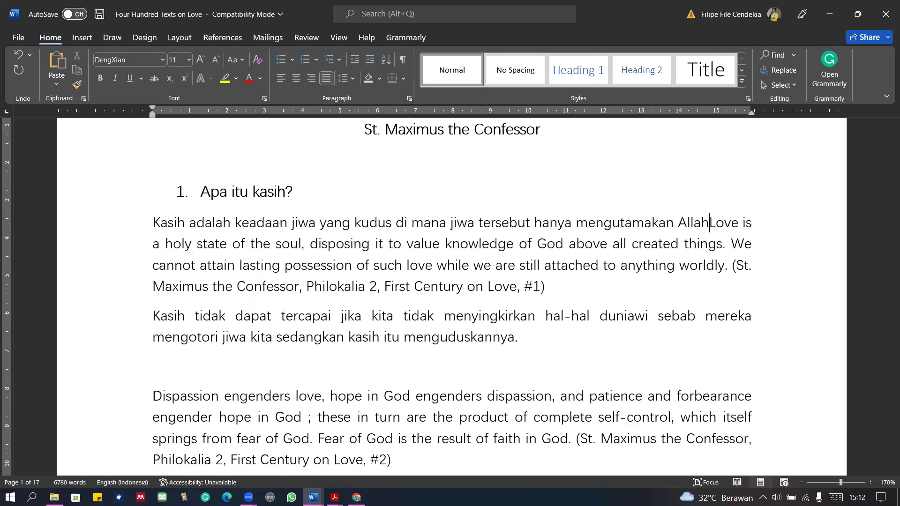
{"action": "type", "text": "uka"}
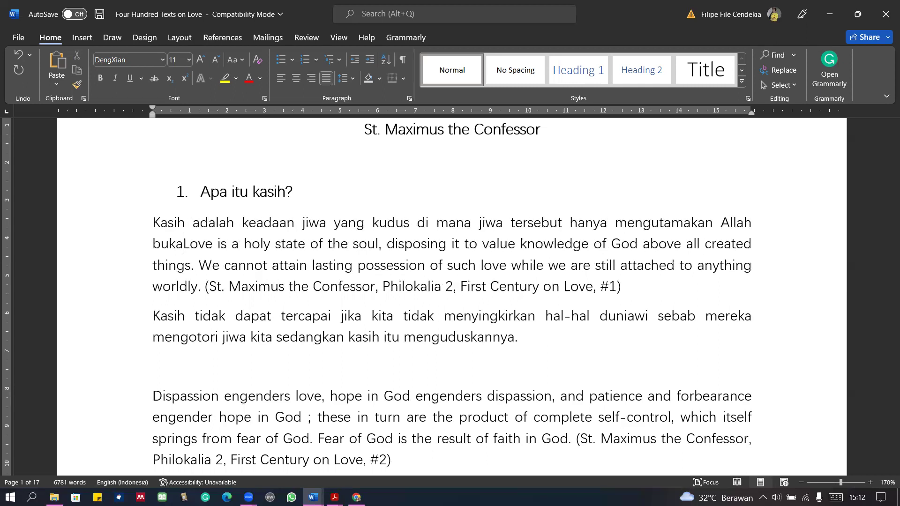
{"action": "type", "text": "n hal"}
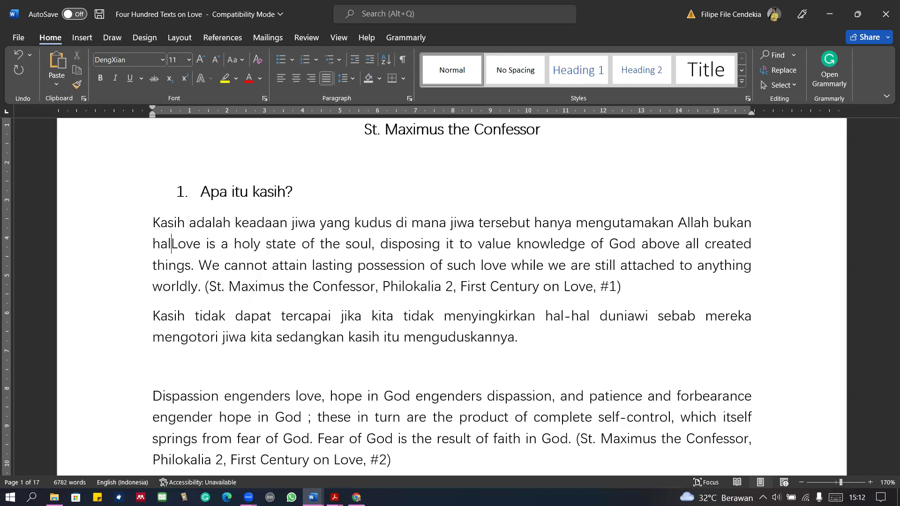
{"action": "type", "text": "-"}
{"action": "type", "text": "hal duniawi"}
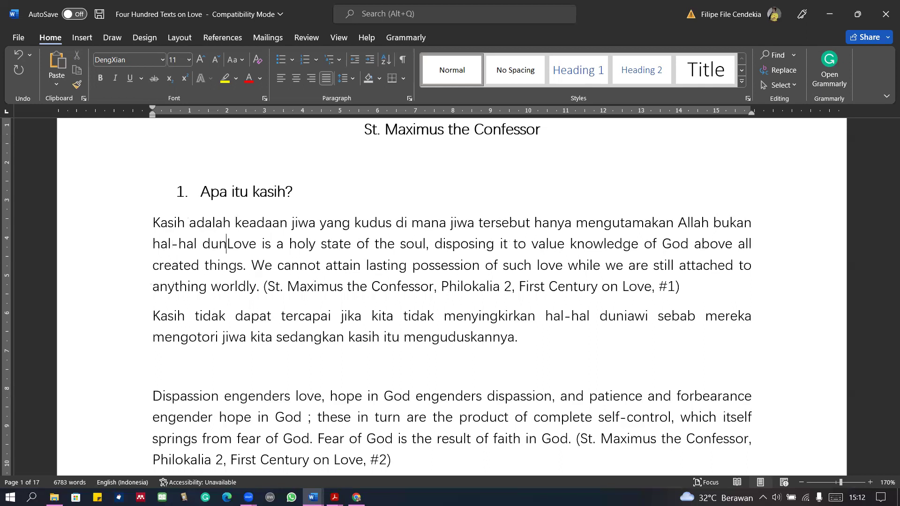
{"action": "type", "text": "."}
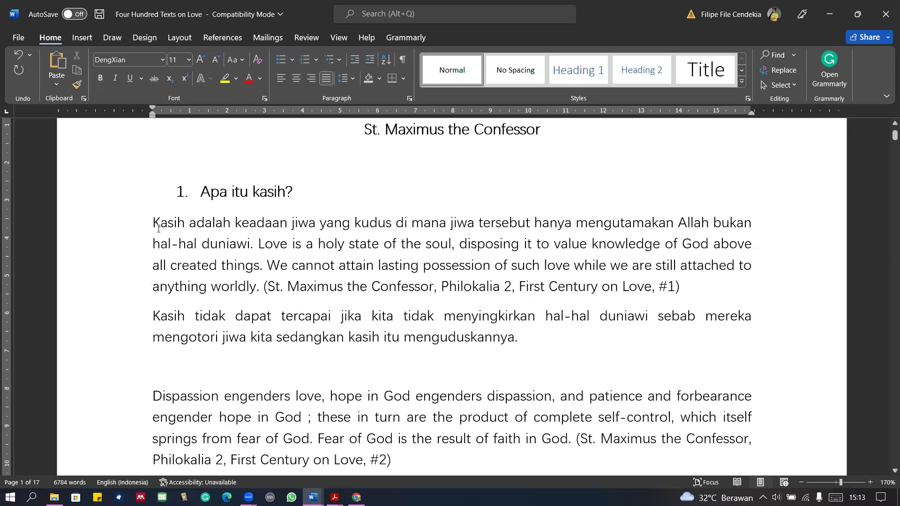
- Colour the introductory sentence "Kasih adalah keadaan jiwa ... hal-hal duniawi" before quotation #1 red
{"action": "left_click_drag", "start_coordinate": [166, 225], "coordinate": [241, 243]}
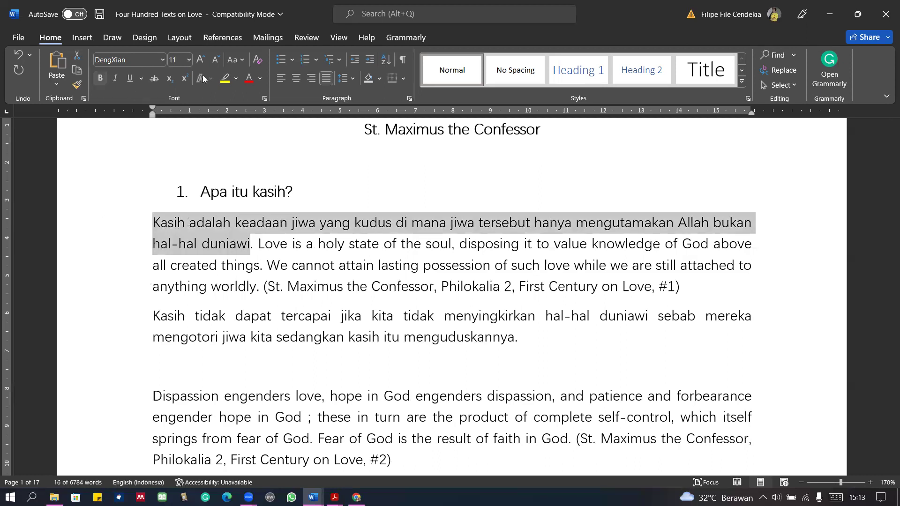
{"action": "left_click", "coordinate": [249, 80]}
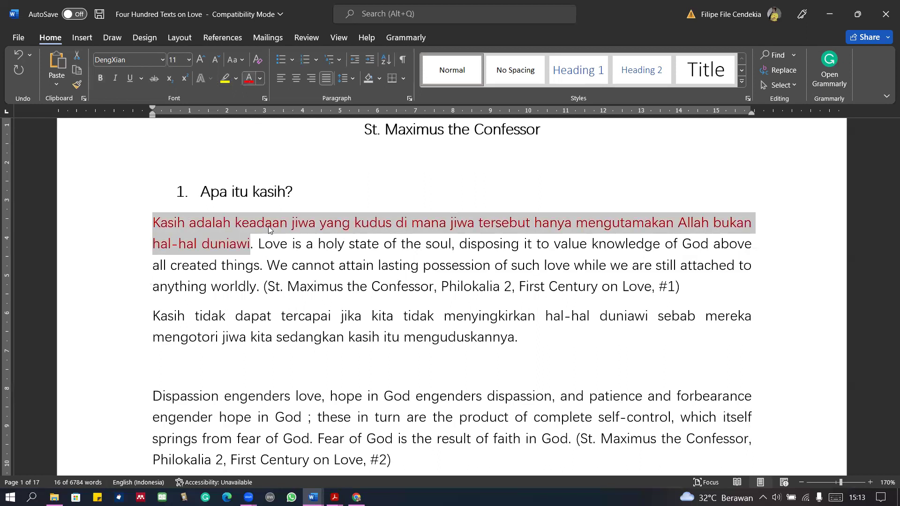
{"action": "left_click", "coordinate": [262, 247]}
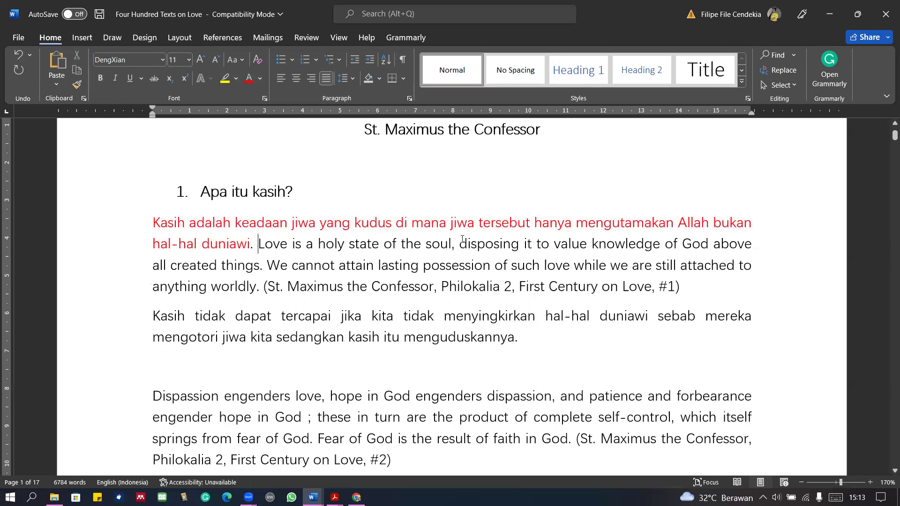
- Delete the period and the word "We" between "all created things" and "cannot attain" in quotation #1
{"action": "left_click", "coordinate": [721, 236]}
{"action": "left_click", "coordinate": [259, 244]}
{"action": "left_click", "coordinate": [286, 264]}
{"action": "key", "text": "BackSpace"}
{"action": "key", "text": "BackSpace"}
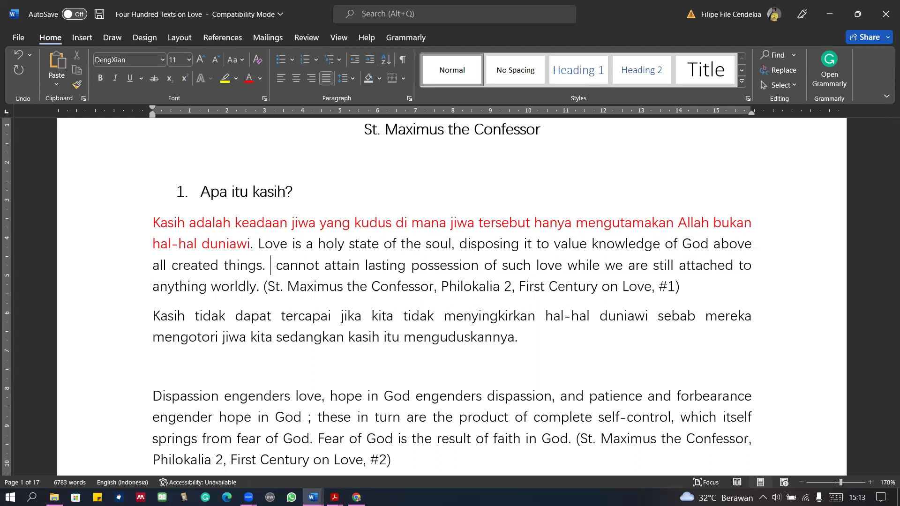
{"action": "key", "text": "BackSpace"}
{"action": "key", "text": "BackSpace"}
- Insert the lead-in "St. Maximus menyatakan, " between the red sentence and "Love is a holy state of the soul"
{"action": "left_click", "coordinate": [256, 243]}
{"action": "type", "text": "St"}
{"action": "type", "text": ". Max"}
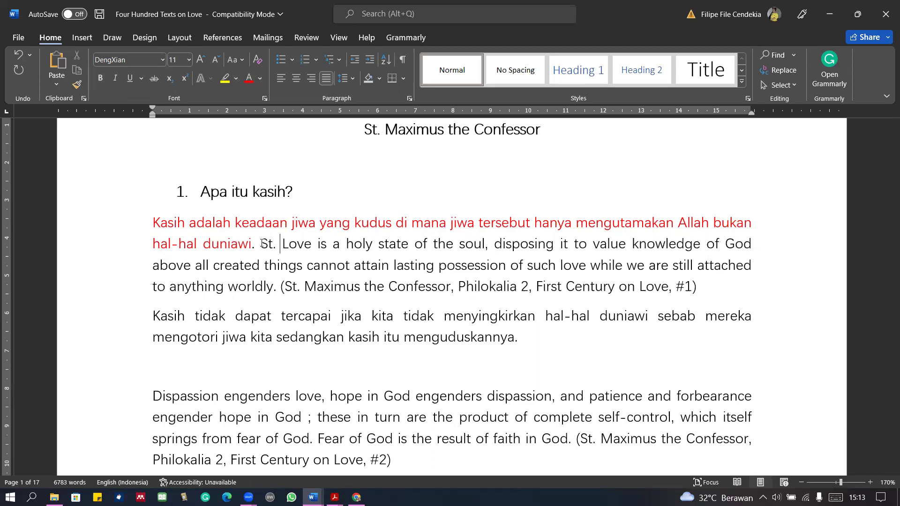
{"action": "type", "text": "imus menyataka"}
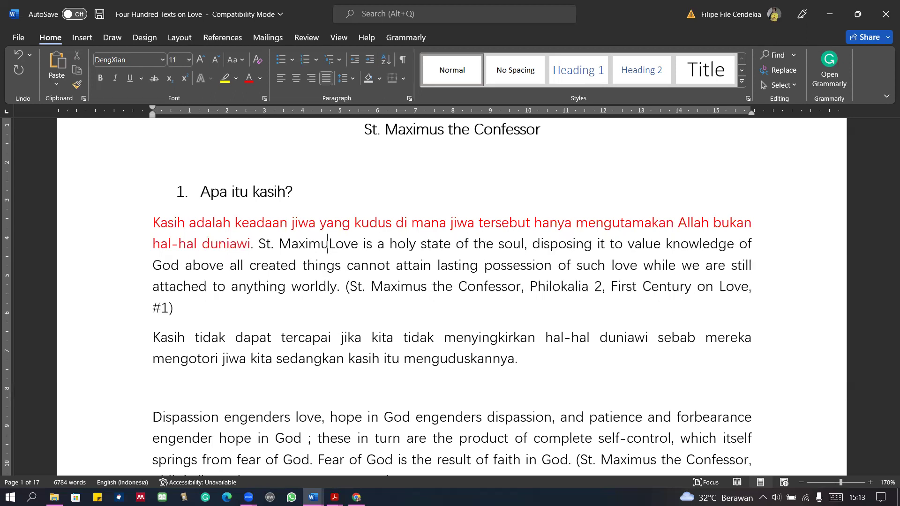
{"action": "type", "text": "n"}
{"action": "key", "text": "BackSpace"}
{"action": "type", "text": ", "}
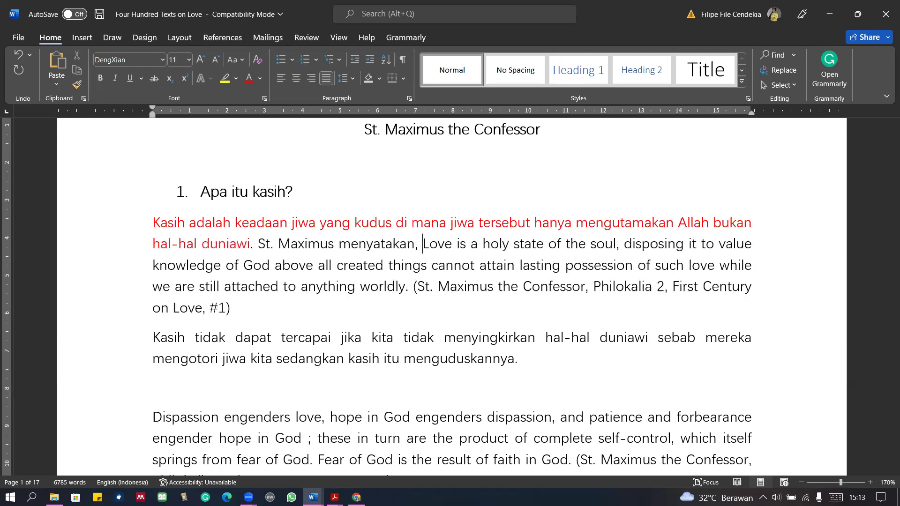
- Enclose quotation #1 in quotation marks and move its Indonesian commentary directly after it, leaving the source citation in its own paragraph below
{"action": "type", "text": "\""}
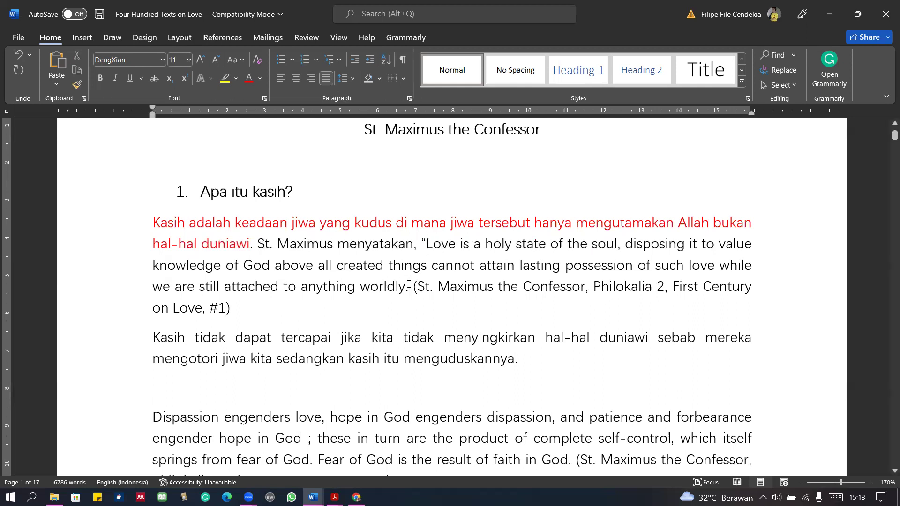
{"action": "type", "text": "\""}
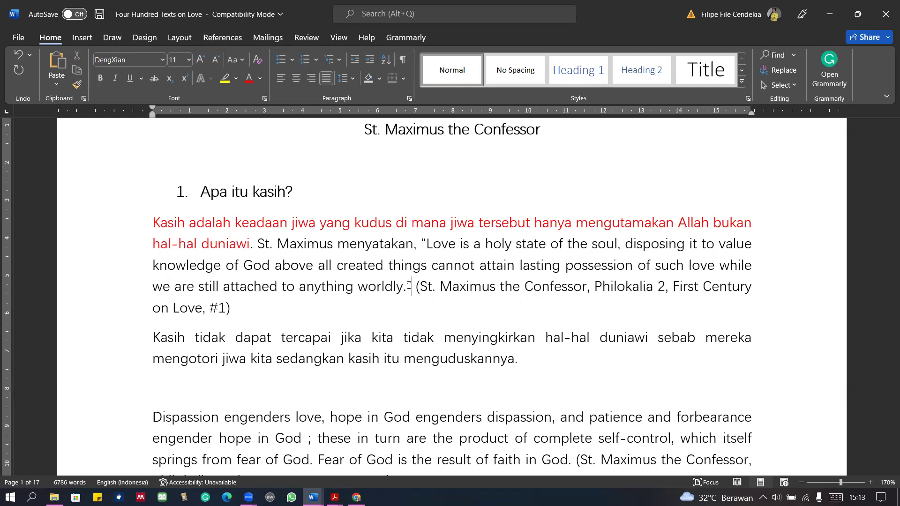
{"action": "left_click", "coordinate": [406, 286]}
{"action": "key", "text": "BackSpace"}
{"action": "left_click_drag", "start_coordinate": [163, 345], "coordinate": [416, 301]}
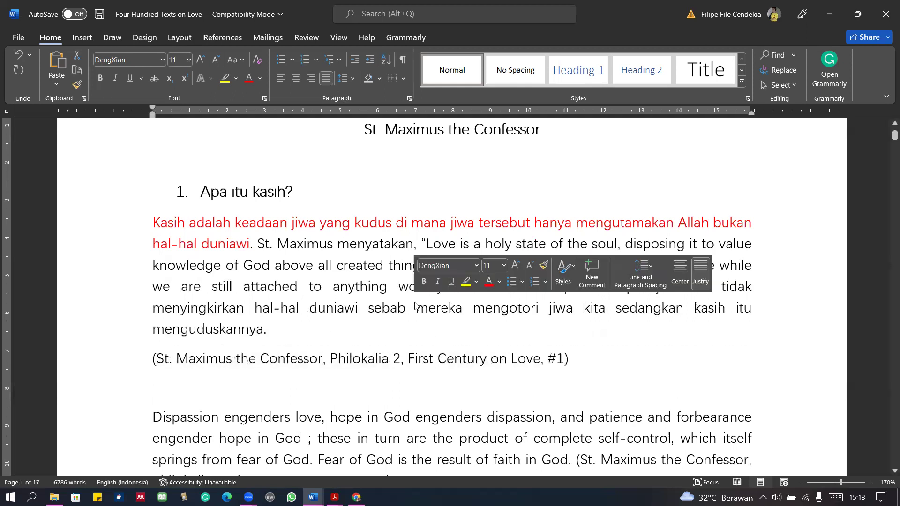
{"action": "left_click", "coordinate": [515, 333]}
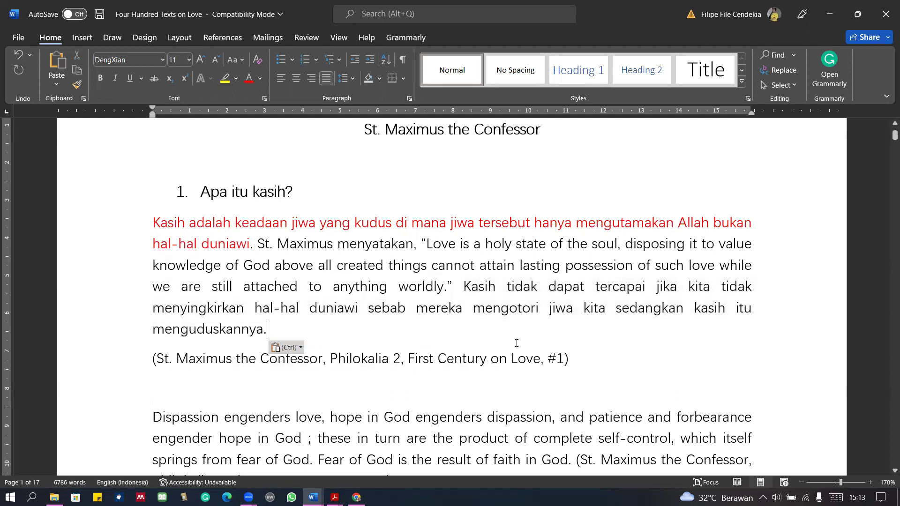
- Review the source citation of quotation #1 and the phrase "keadaan jiwa yang kudus" in the red topic sentence
{"action": "left_click_drag", "start_coordinate": [153, 358], "coordinate": [593, 364]}
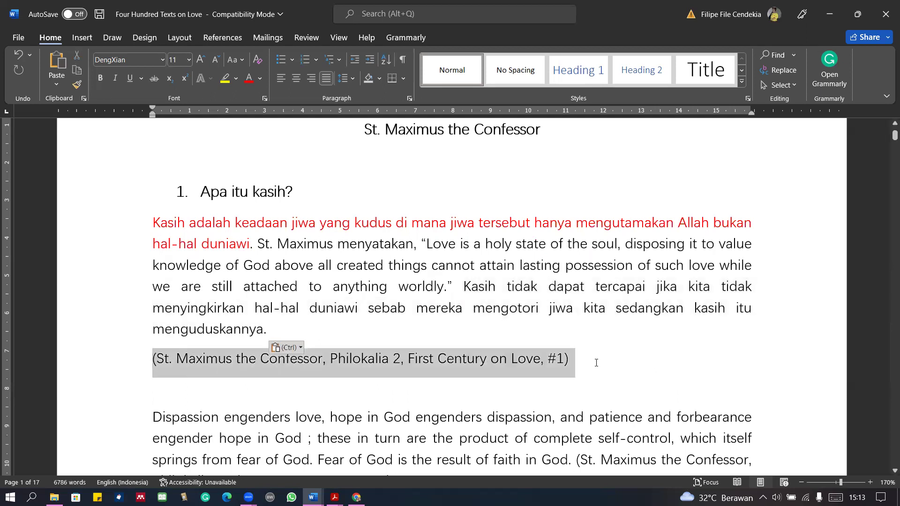
{"action": "left_click", "coordinate": [484, 372]}
{"action": "scroll", "coordinate": [485, 370], "scroll_direction": "down", "scroll_amount": 1}
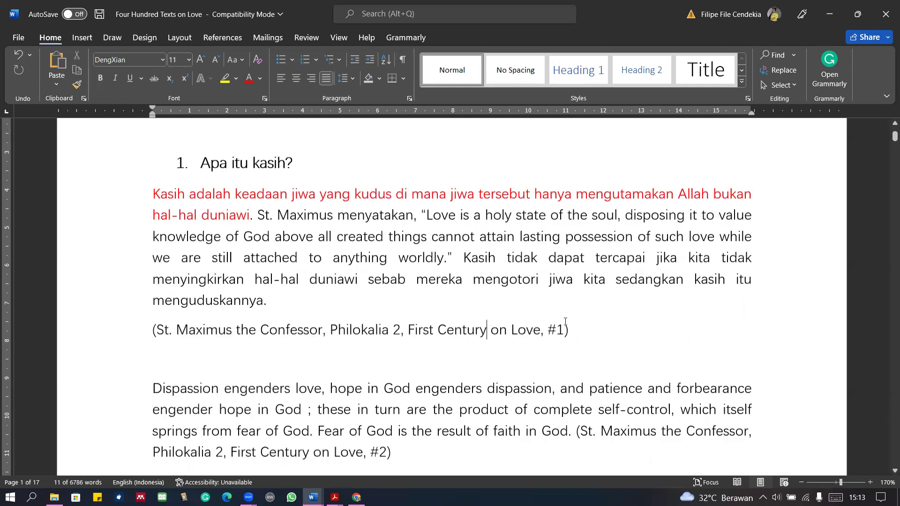
{"action": "scroll", "coordinate": [436, 305], "scroll_direction": "down", "scroll_amount": 1}
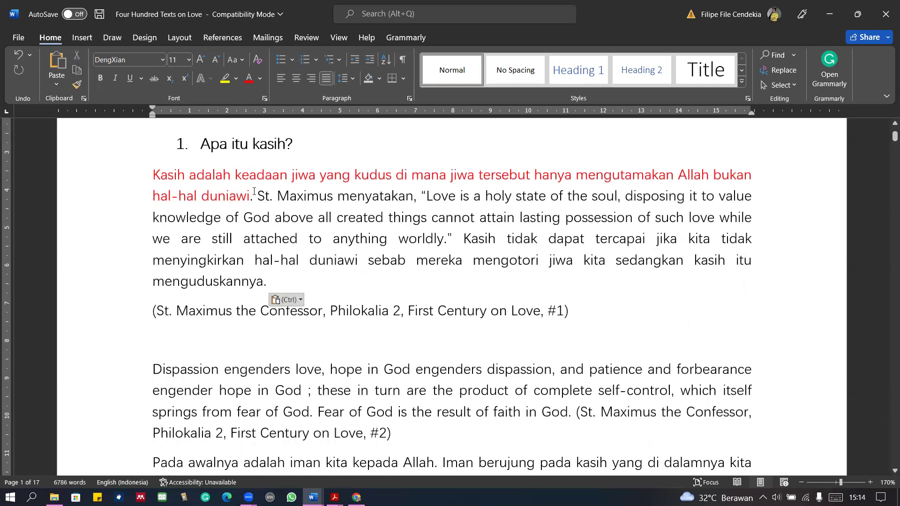
{"action": "key", "text": "ctrl+Up"}
{"action": "key", "text": "ctrl+Up"}
{"action": "left_click", "coordinate": [289, 282]}
{"action": "left_click_drag", "start_coordinate": [246, 177], "coordinate": [381, 177]}
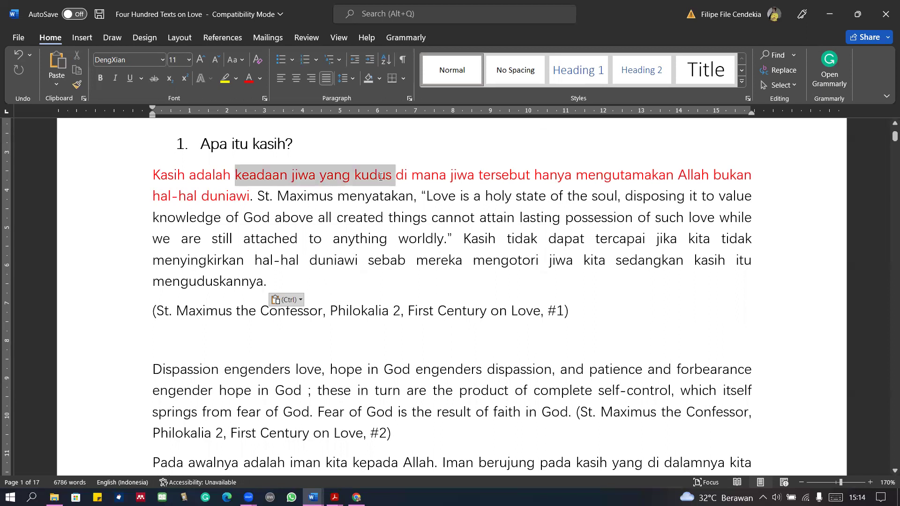
- Append "Kasih merupakan kekudusan jiwa" after "menguduskannya." at the end of the first paragraph
{"action": "left_click", "coordinate": [378, 238]}
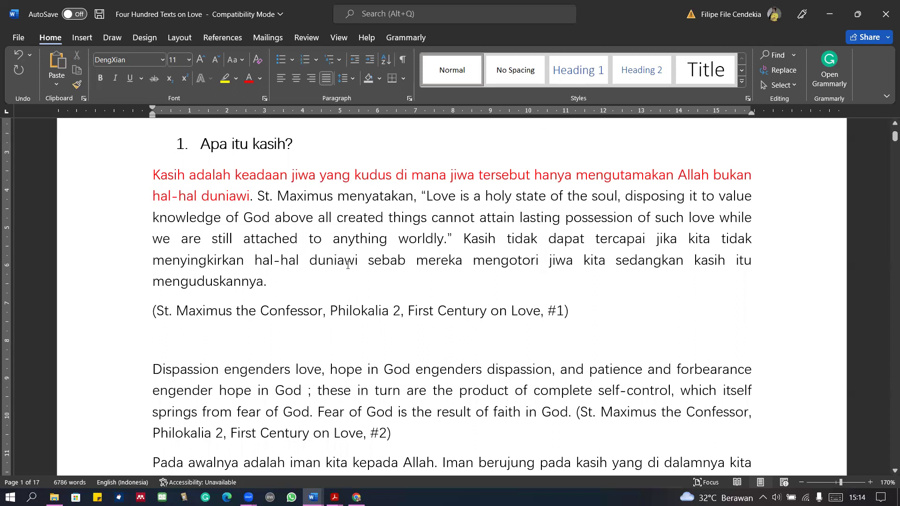
{"action": "type", "text": "Kasih "}
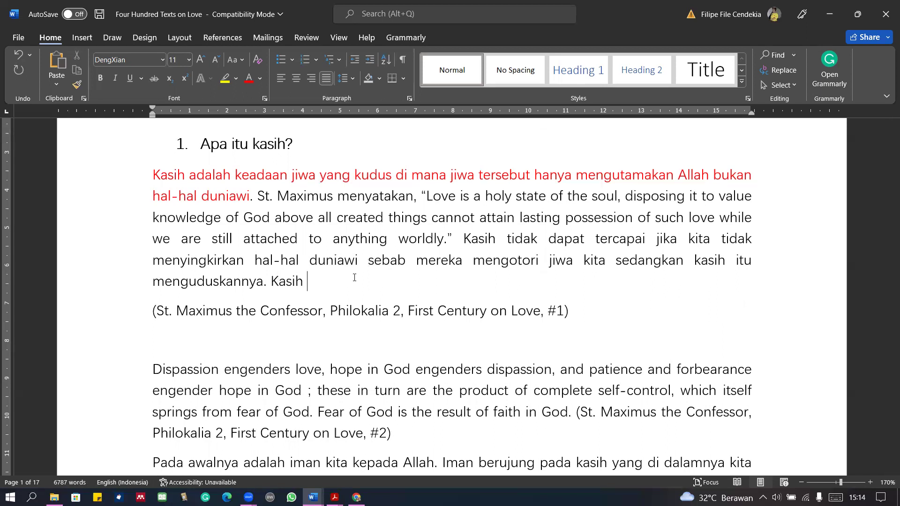
{"action": "type", "text": "me"}
{"action": "key", "text": "BackSpace"}
{"action": "key", "text": "BackSpace"}
{"action": "key", "text": "BackSpace"}
{"action": "type", "text": "m"}
{"action": "key", "text": "Left"}
{"action": "key", "text": "Right"}
{"action": "type", "text": "erupakan keku"}
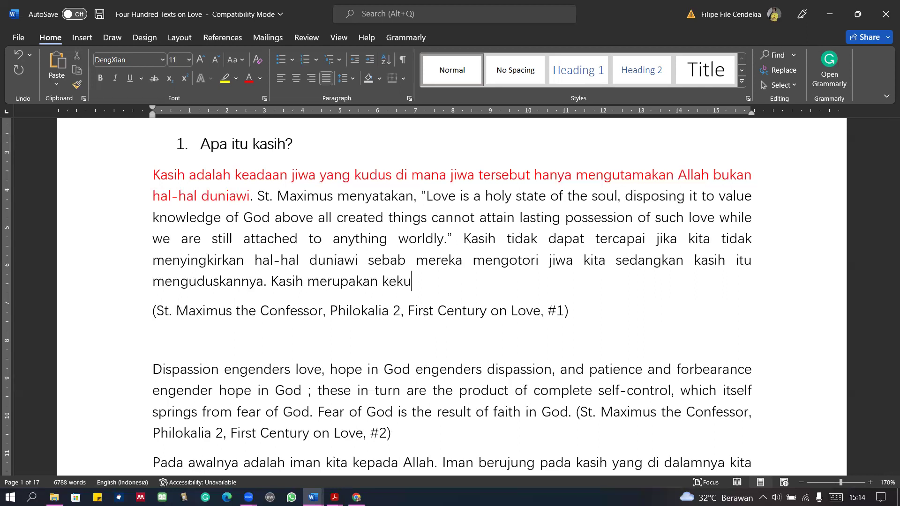
{"action": "type", "text": "dusan jiwa"}
- Turn the closing sentence into "Jadi, kasih merupakan kekudusan jiwa." with a lowercase "kasih" and a final period
{"action": "left_click", "coordinate": [271, 277]}
{"action": "type", "text": "Jadi,"}
{"action": "key", "text": "Delete"}
{"action": "type", "text": "k"}
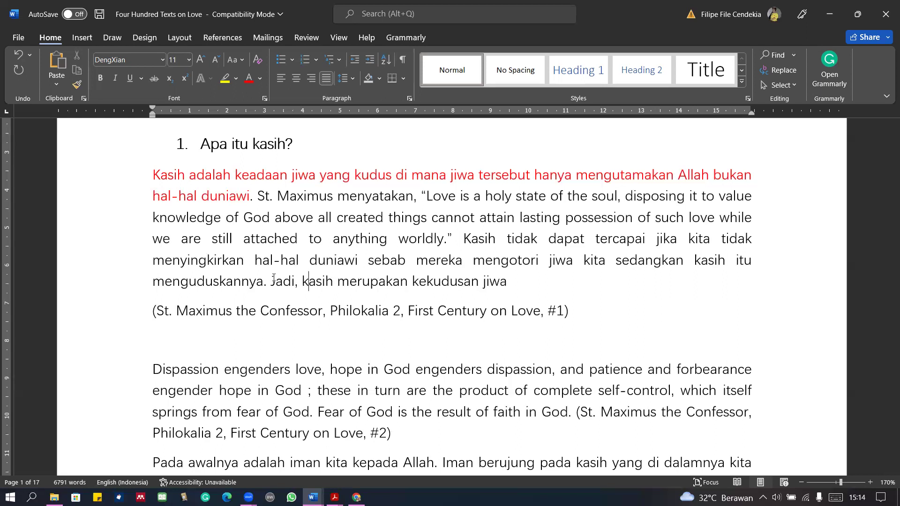
{"action": "left_click", "coordinate": [521, 283]}
{"action": "key", "text": "BackSpace"}
{"action": "key", "text": "BackSpace"}
{"action": "key", "text": "BackSpace"}
{"action": "key", "text": "BackSpace"}
{"action": "type", "text": "jiwa"}
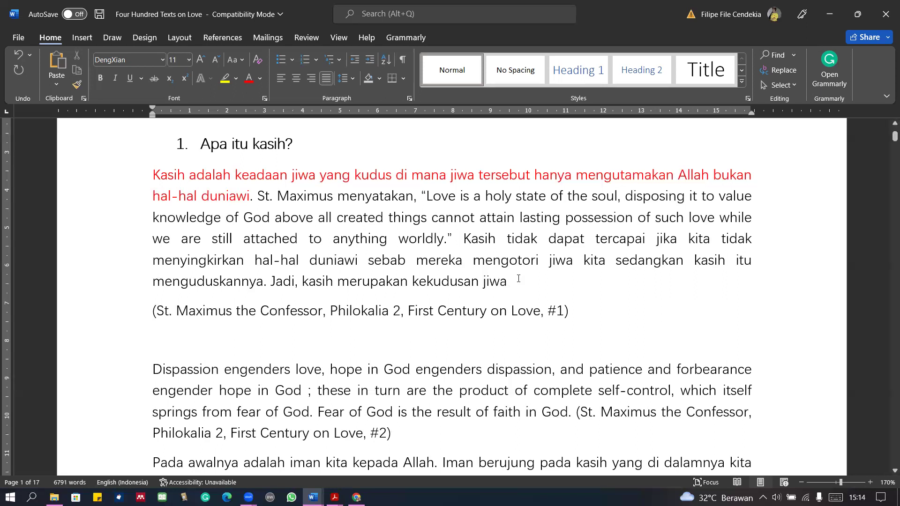
{"action": "type", "text": "."}
- Indent the first line of the paragraph that begins with the red topic sentence under "Apa itu kasih?"
{"action": "left_click", "coordinate": [153, 175]}
{"action": "key", "text": "Tab"}
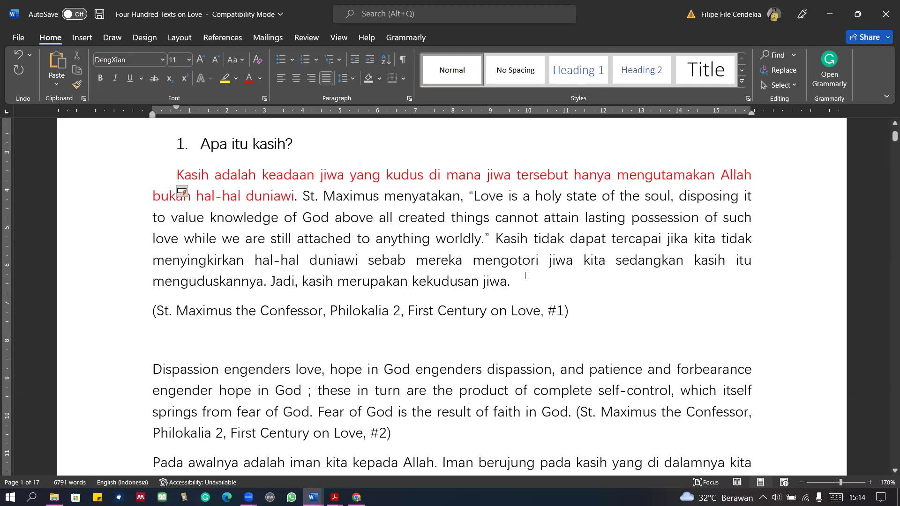
{"action": "left_click", "coordinate": [524, 275]}
{"action": "scroll", "coordinate": [517, 264], "scroll_direction": "down", "scroll_amount": 1}
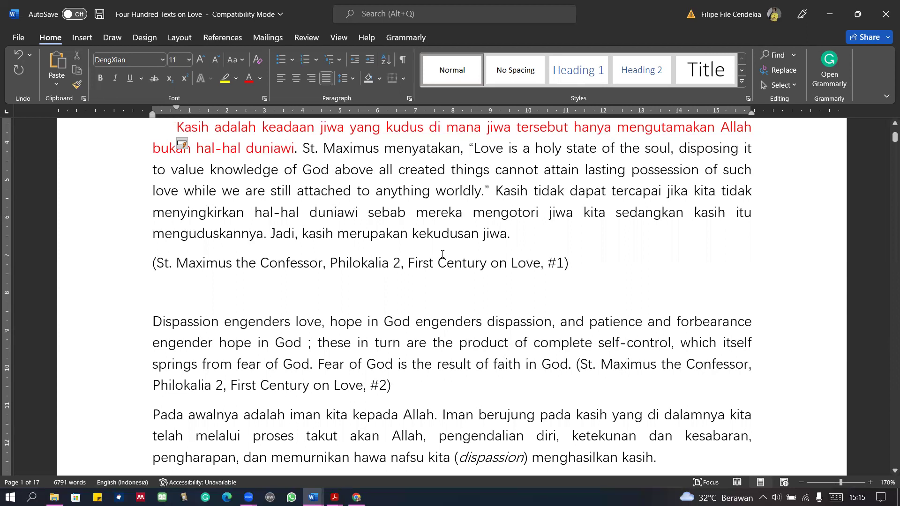
{"action": "scroll", "coordinate": [460, 279], "scroll_direction": "up", "scroll_amount": 1}
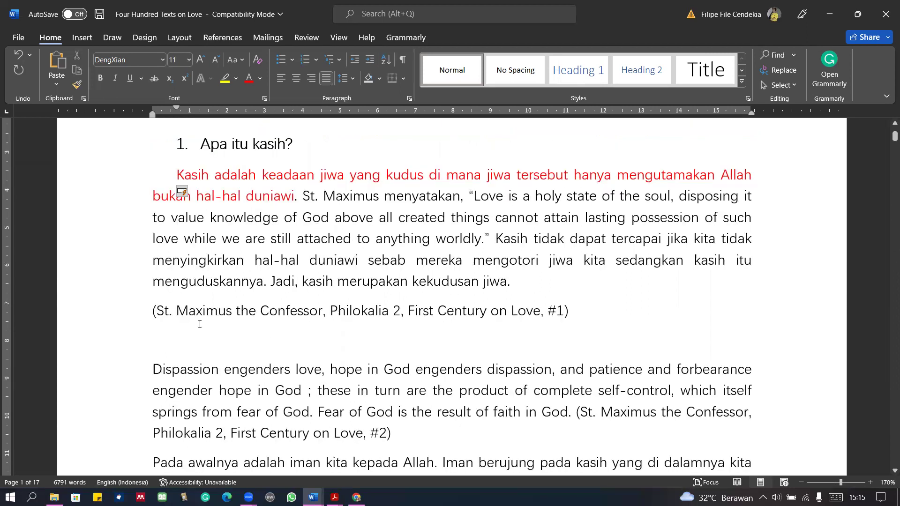
{"action": "left_click_drag", "start_coordinate": [259, 217], "coordinate": [525, 288]}
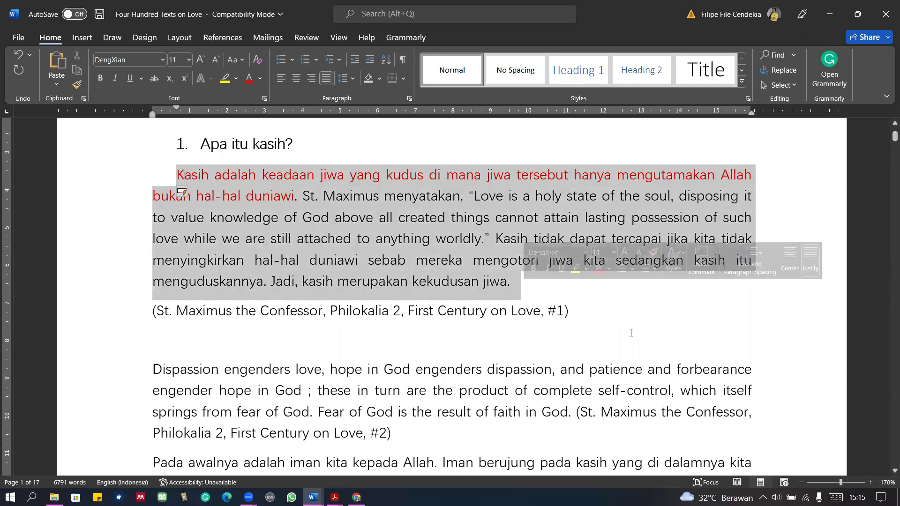
{"action": "left_click", "coordinate": [632, 327]}
- Switch to the Google Classroom page in the browser and read both instructions of the assignment Tugas Mingguan 11
{"action": "key", "text": "alt+Tab"}
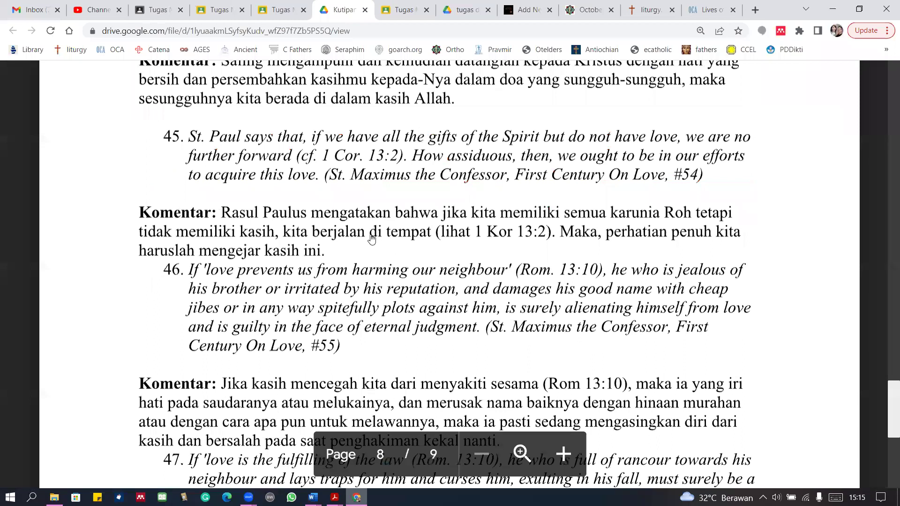
{"action": "key", "text": "ctrl+3"}
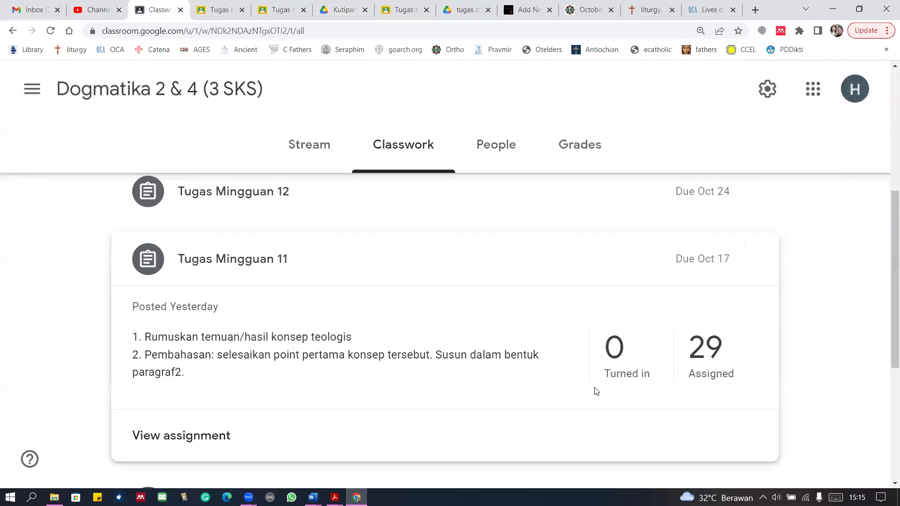
{"action": "scroll", "coordinate": [108, 213], "scroll_direction": "down", "scroll_amount": 2}
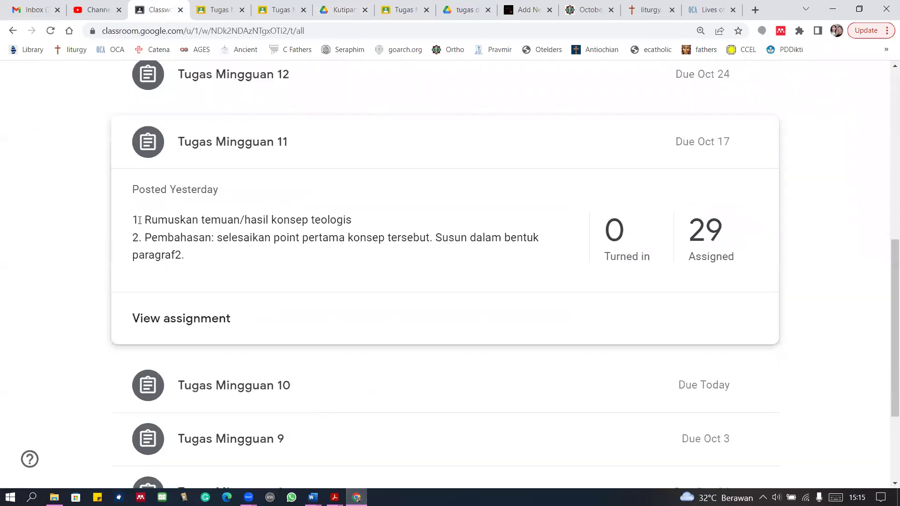
{"action": "left_click_drag", "start_coordinate": [142, 220], "coordinate": [267, 215]}
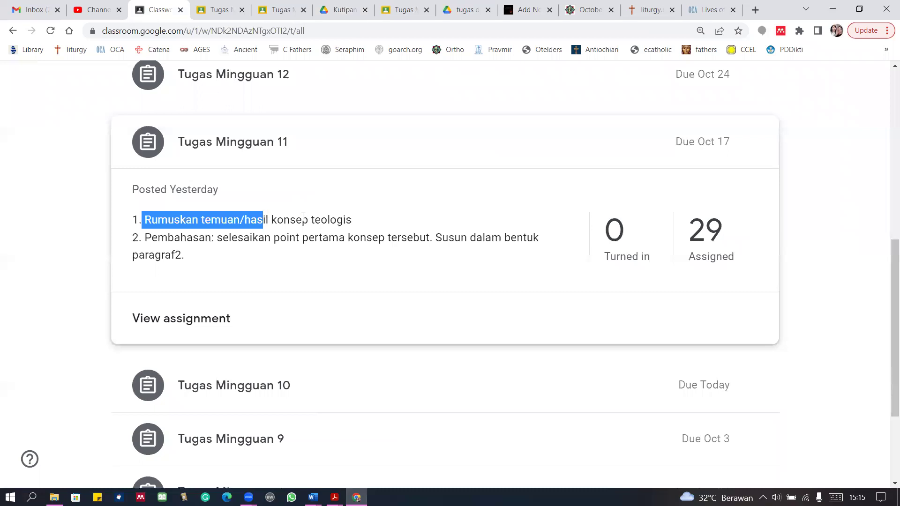
{"action": "left_click_drag", "start_coordinate": [359, 222], "coordinate": [359, 222]}
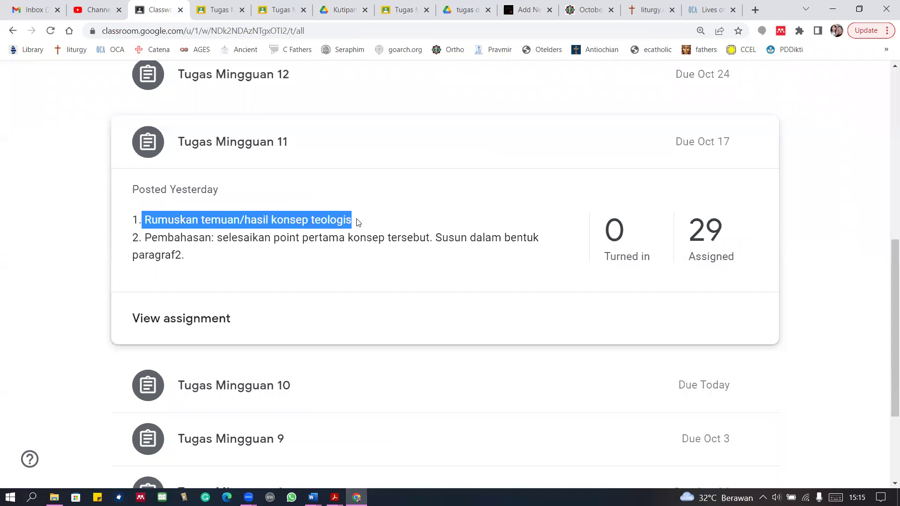
{"action": "left_click", "coordinate": [225, 239]}
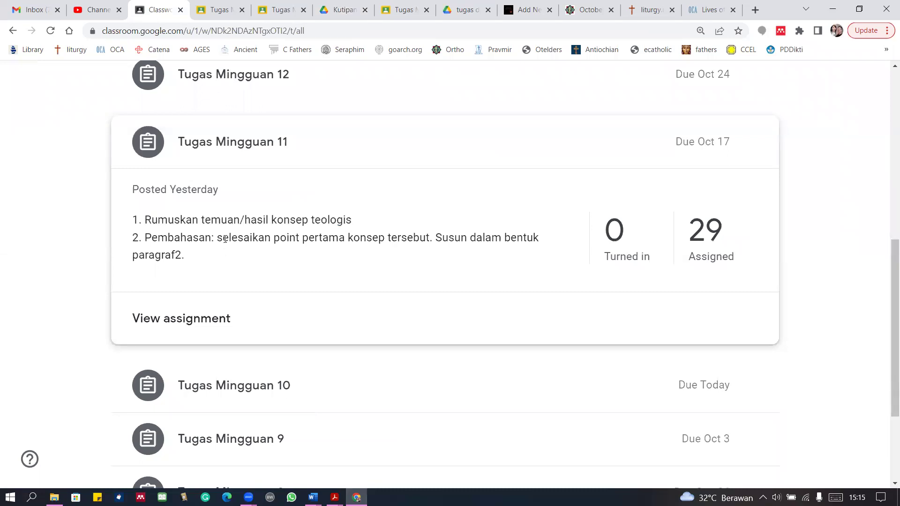
{"action": "left_click", "coordinate": [328, 247], "text": "shift"}
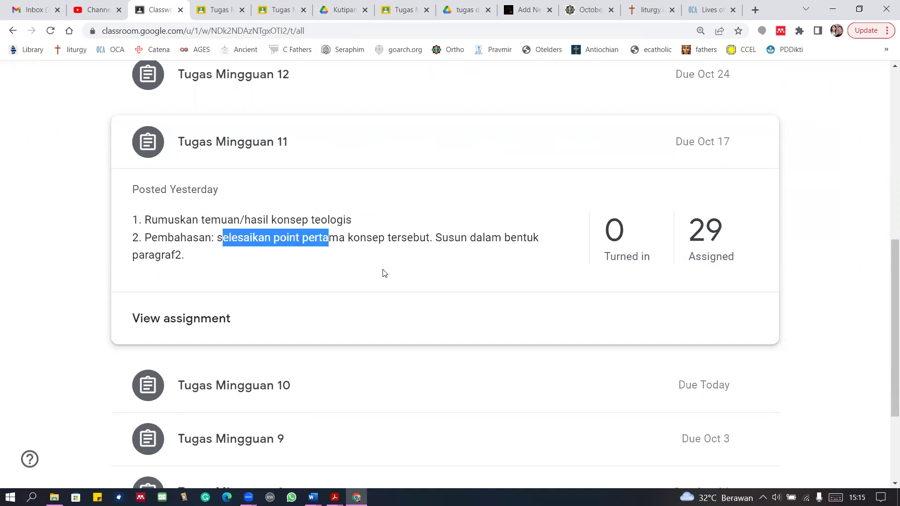
{"action": "left_click", "coordinate": [431, 251]}
{"action": "left_click_drag", "start_coordinate": [134, 273], "coordinate": [195, 272]}
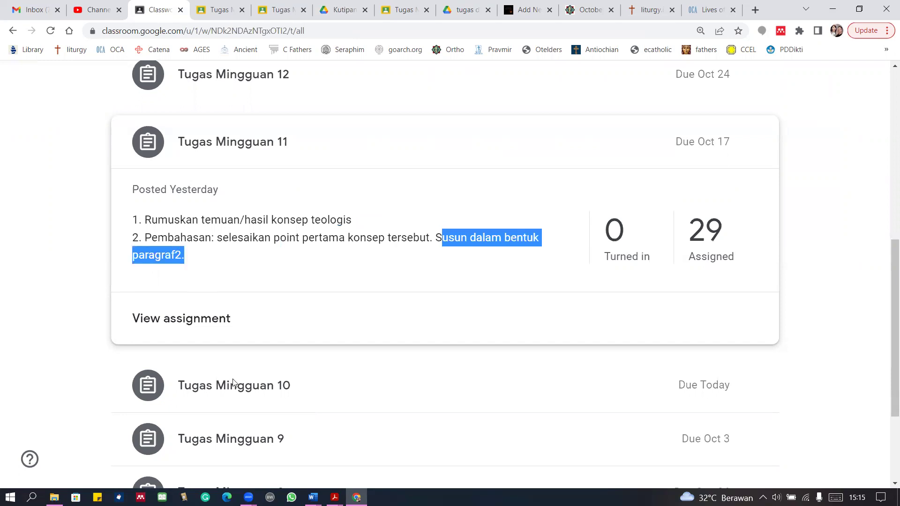
- Switch back to the Four Hundred Texts on Love document in Word and review the first paragraph's topic sentence, quotation and commentary
{"action": "mouse_move", "coordinate": [313, 497]}
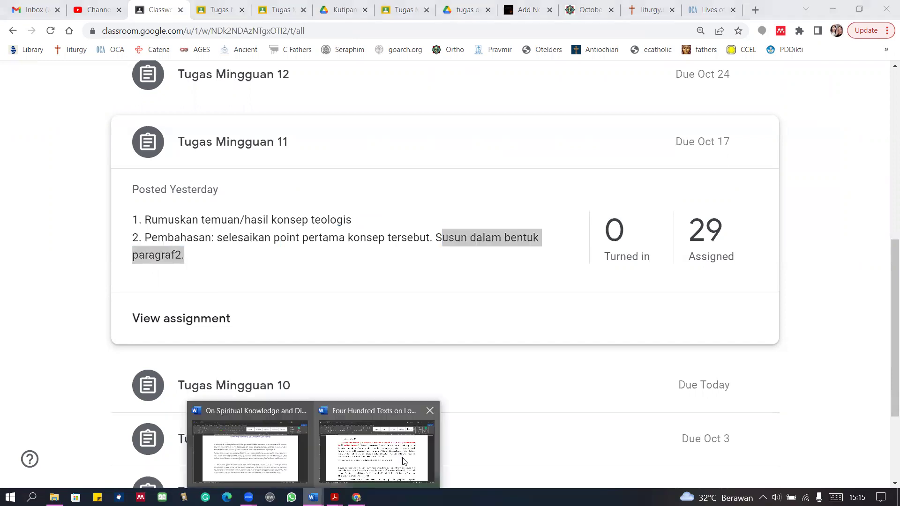
{"action": "left_click", "coordinate": [405, 462]}
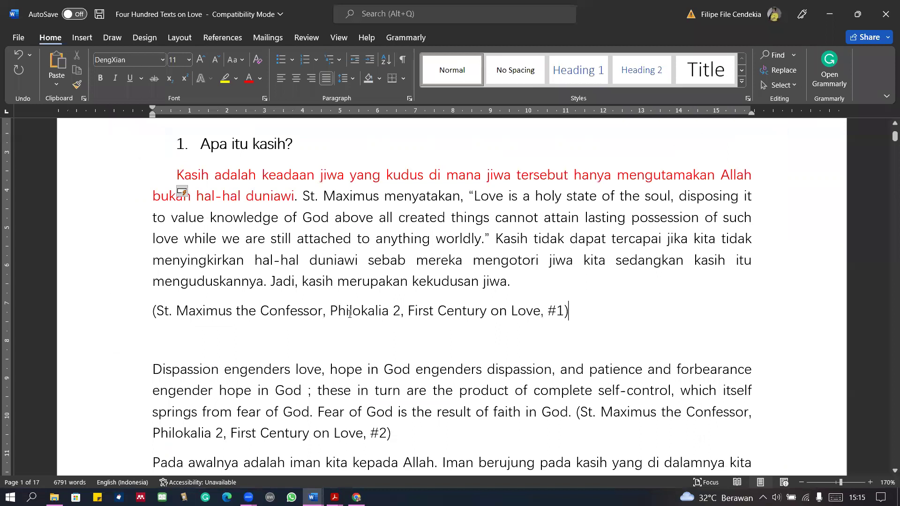
{"action": "scroll", "coordinate": [346, 315], "scroll_direction": "down", "scroll_amount": 5}
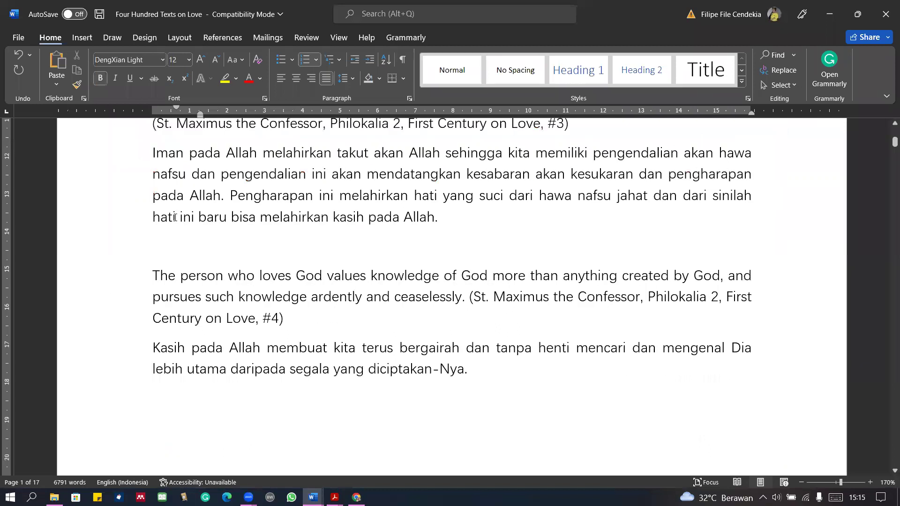
{"action": "scroll", "coordinate": [305, 237], "scroll_direction": "up", "scroll_amount": 6}
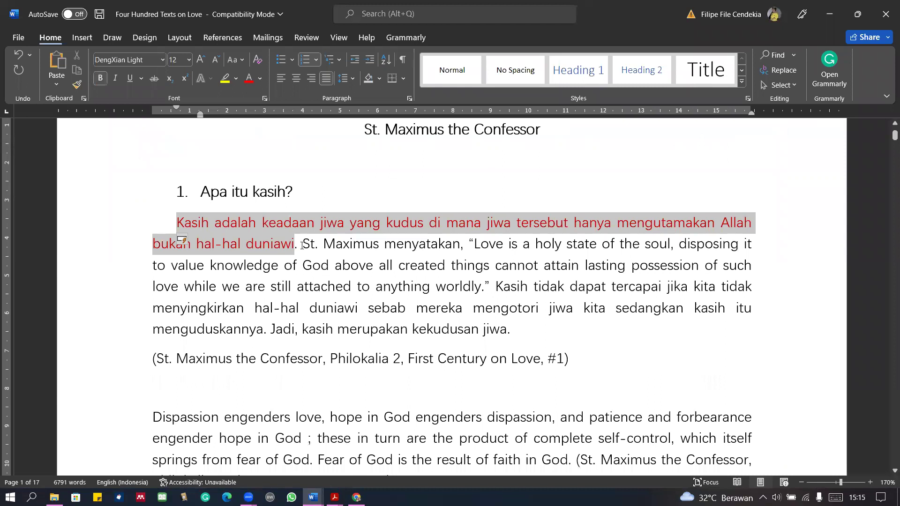
{"action": "left_click", "coordinate": [462, 285], "text": "shift"}
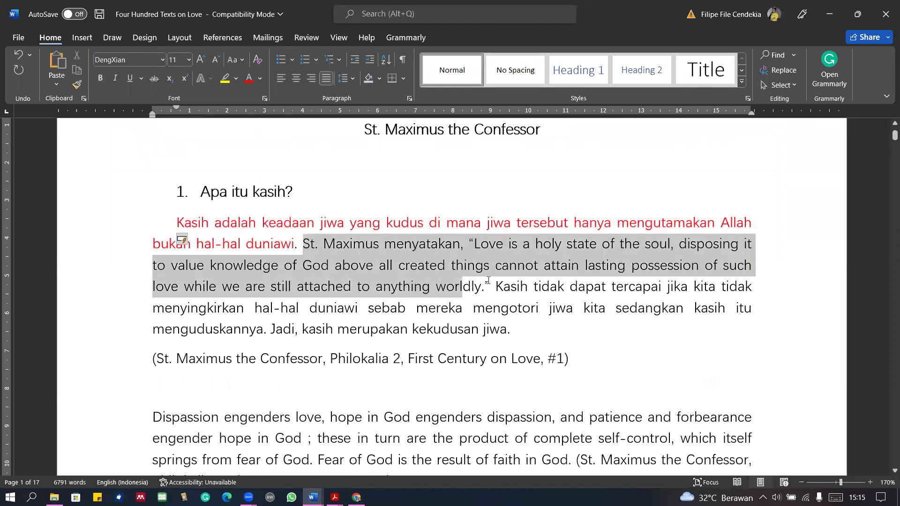
{"action": "left_click", "coordinate": [493, 287], "text": "shift"}
{"action": "left_click_drag", "start_coordinate": [496, 286], "coordinate": [512, 328]}
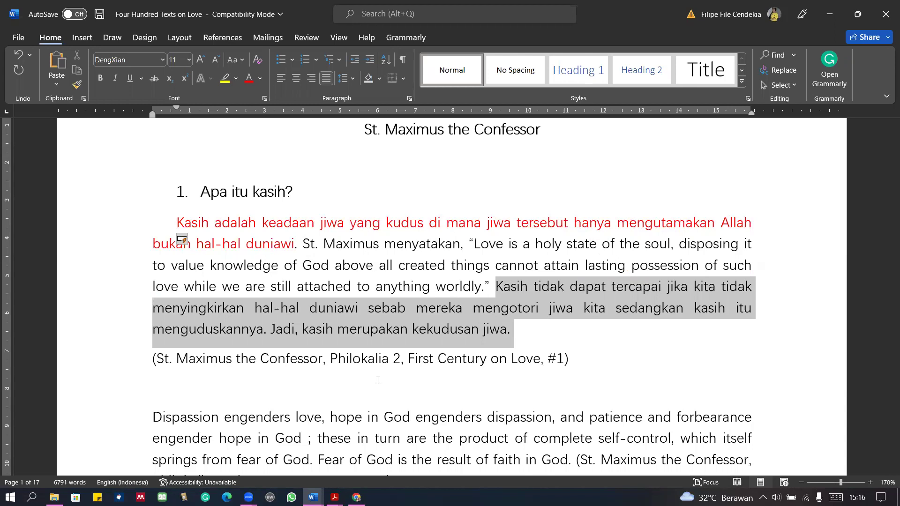
{"action": "scroll", "coordinate": [175, 318], "scroll_direction": "down", "scroll_amount": 2}
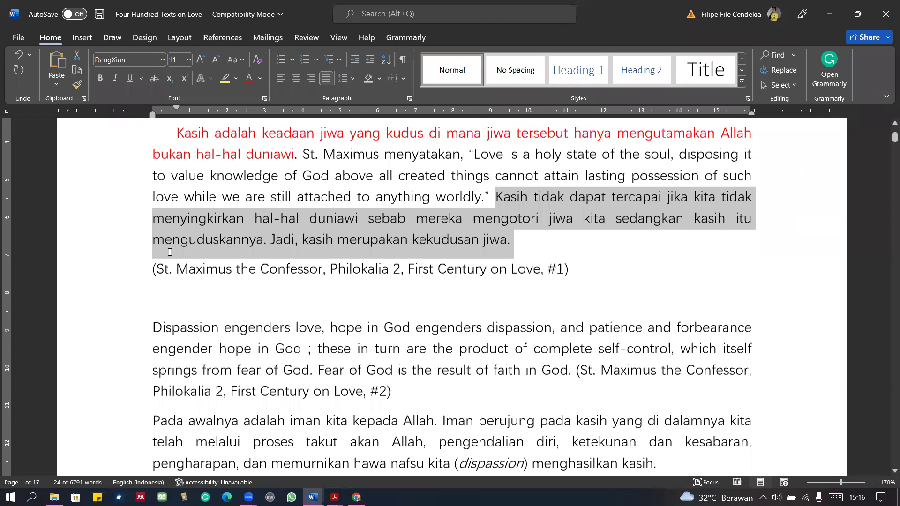
- Insert the numbered heading "2. Proses Lahirnya Kasih" above the quotation that begins "Dispassion engenders love"
{"action": "key", "text": "Right"}
{"action": "scroll", "coordinate": [267, 272], "scroll_direction": "down", "scroll_amount": 1}
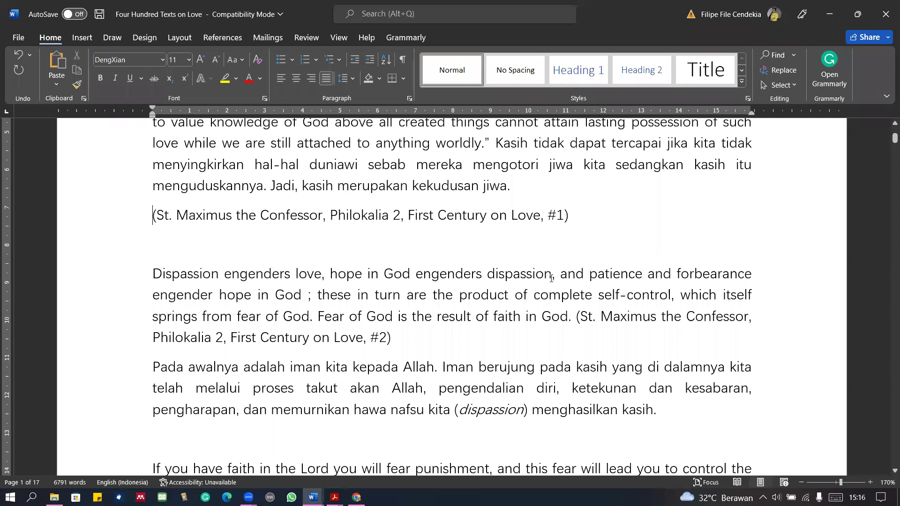
{"action": "scroll", "coordinate": [551, 278], "scroll_direction": "down", "scroll_amount": 1}
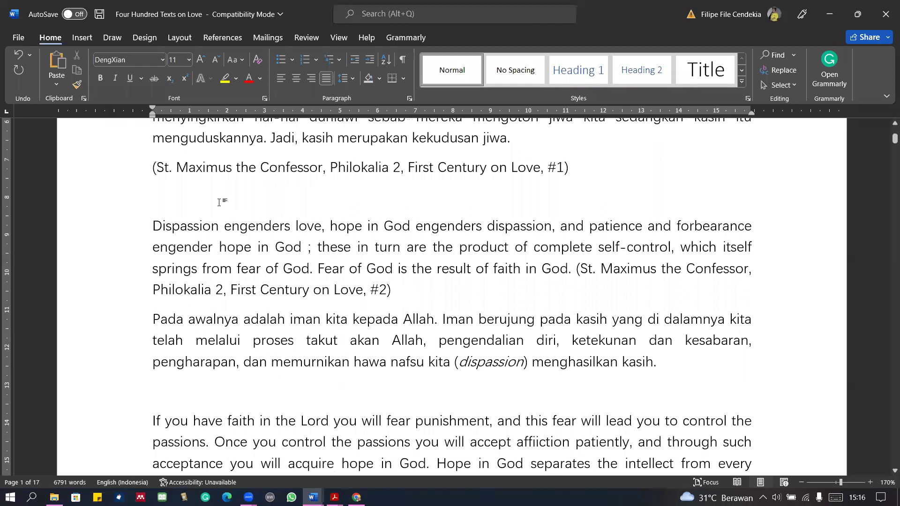
{"action": "key", "text": "Return"}
{"action": "type", "text": "2."}
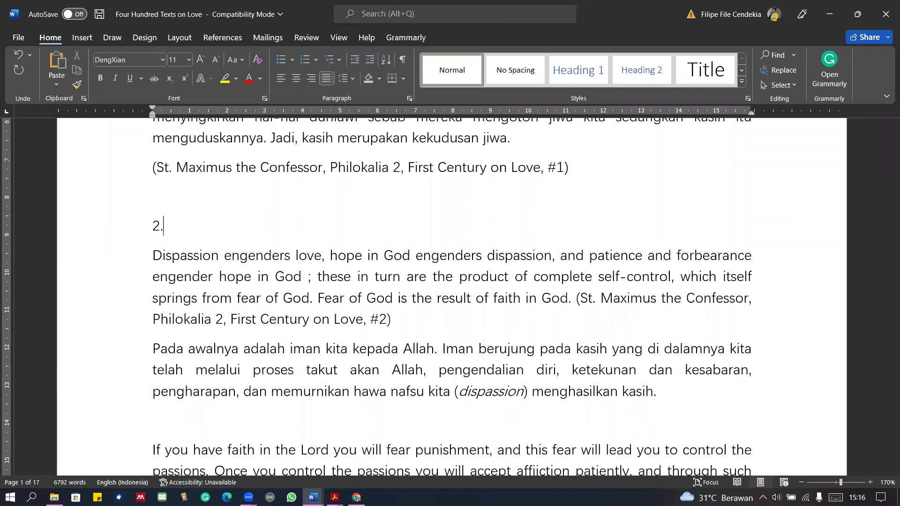
{"action": "type", "text": " Pro"}
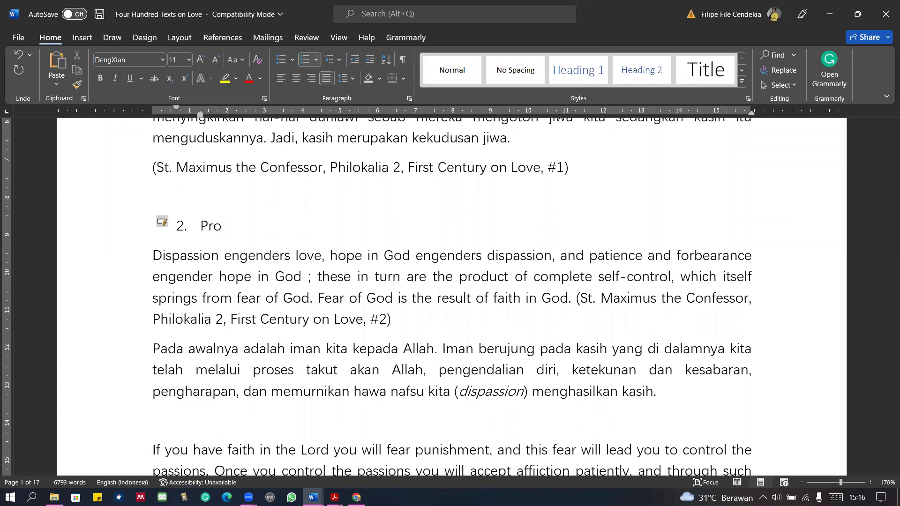
{"action": "type", "text": "ses Lach"}
{"action": "key", "text": "BackSpace"}
{"action": "key", "text": "BackSpace"}
{"action": "type", "text": "hirn"}
{"action": "key", "text": "Left"}
{"action": "key", "text": "Right"}
{"action": "type", "text": "ya Kasih"}
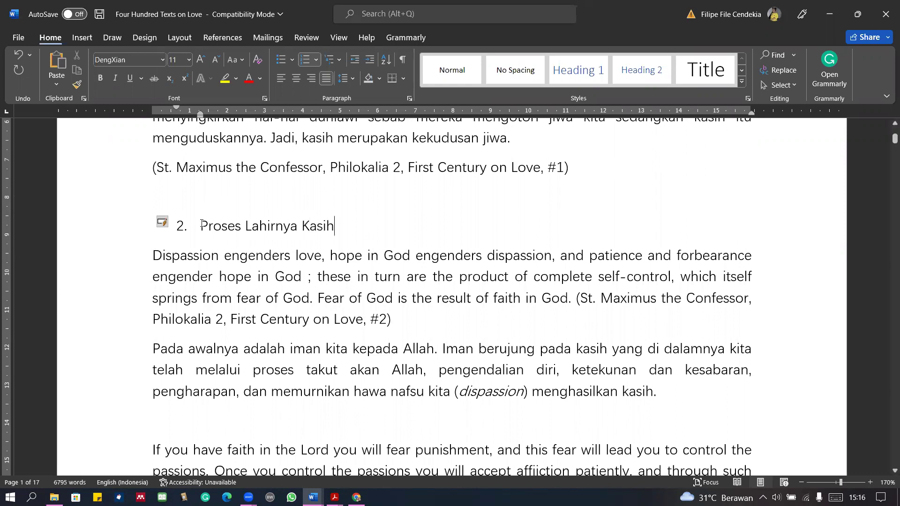
- Make the heading "Proses Lahirnya Kasih" bold
{"action": "key", "text": "Home"}
{"action": "triple_click", "coordinate": [363, 223]}
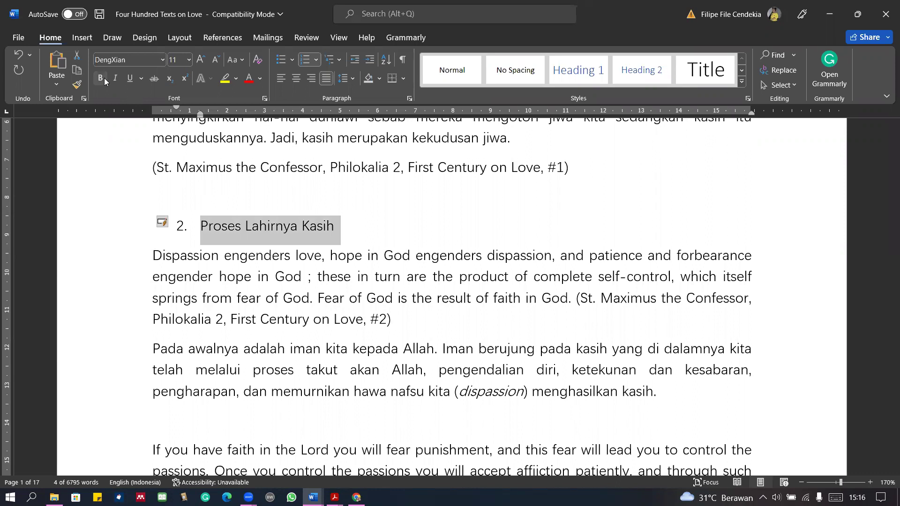
{"action": "left_click", "coordinate": [332, 251]}
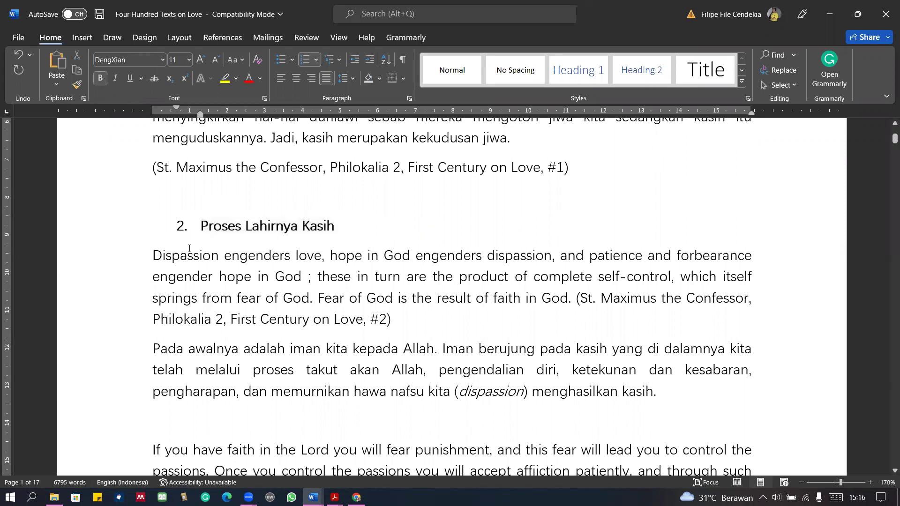
- Begin the "Dispassion engenders love" paragraph with the topic sentence "Proses lahirnya kasih berawal iman kepada Allah."
{"action": "triple_click", "coordinate": [429, 321]}
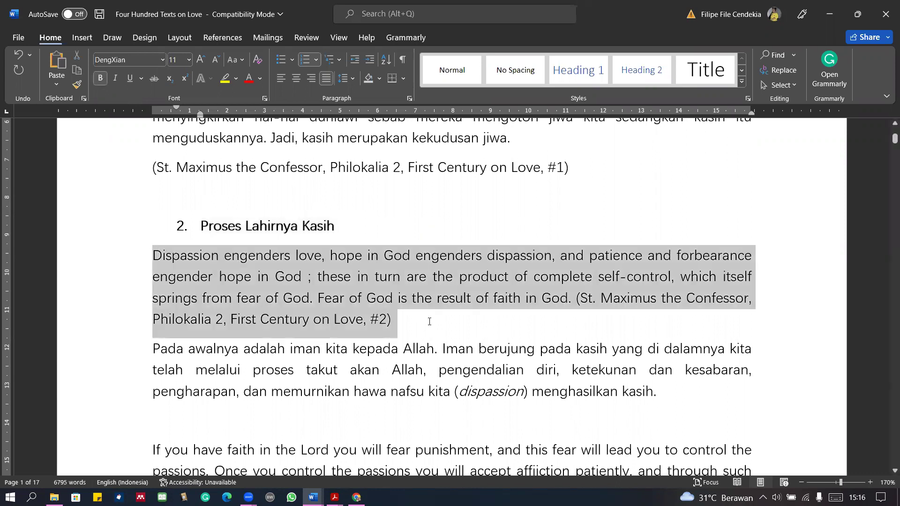
{"action": "left_click", "coordinate": [155, 348]}
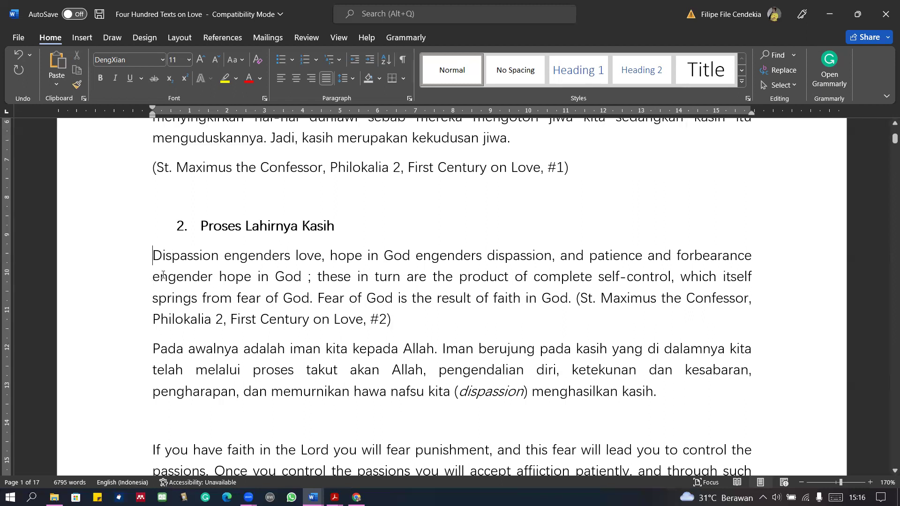
{"action": "scroll", "coordinate": [225, 235], "scroll_direction": "down", "scroll_amount": 1}
{"action": "left_click_drag", "start_coordinate": [264, 207], "coordinate": [251, 230]}
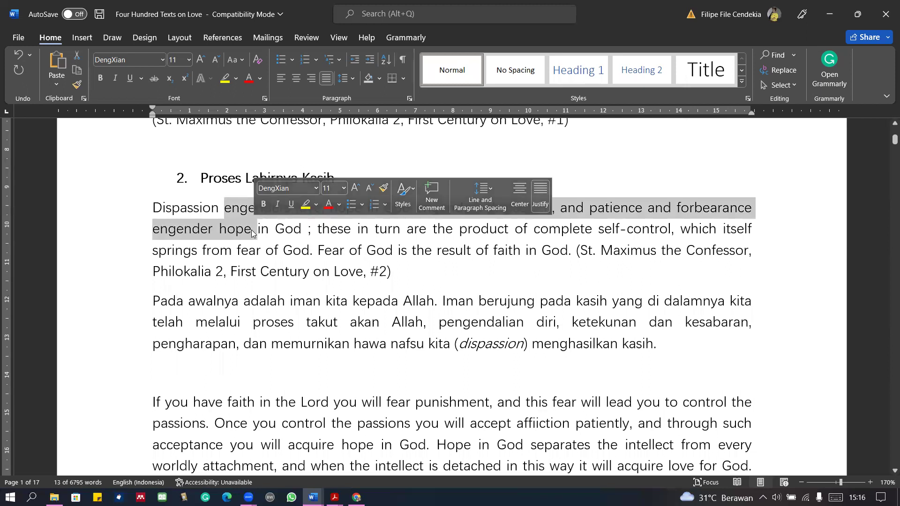
{"action": "left_click", "coordinate": [283, 250]}
{"action": "left_click", "coordinate": [153, 207]}
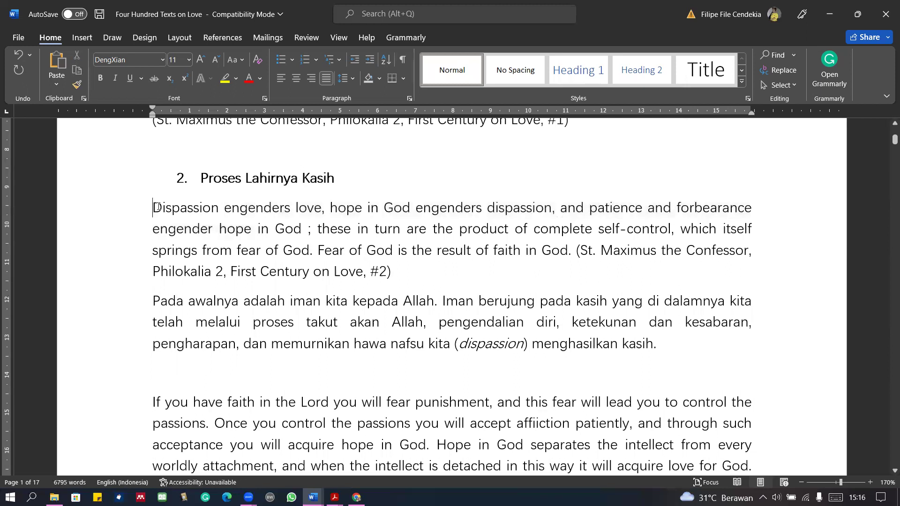
{"action": "type", "text": "Proses lahirnya"}
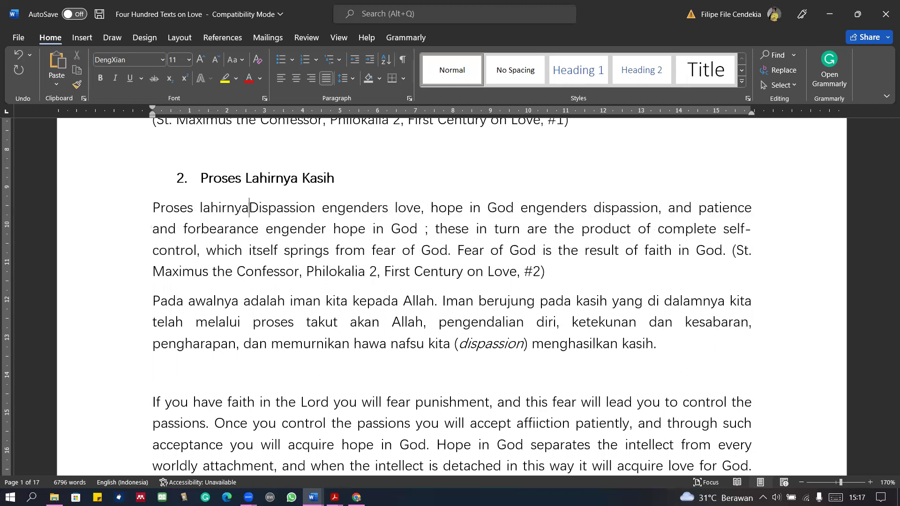
{"action": "type", "text": " kasih berawal "}
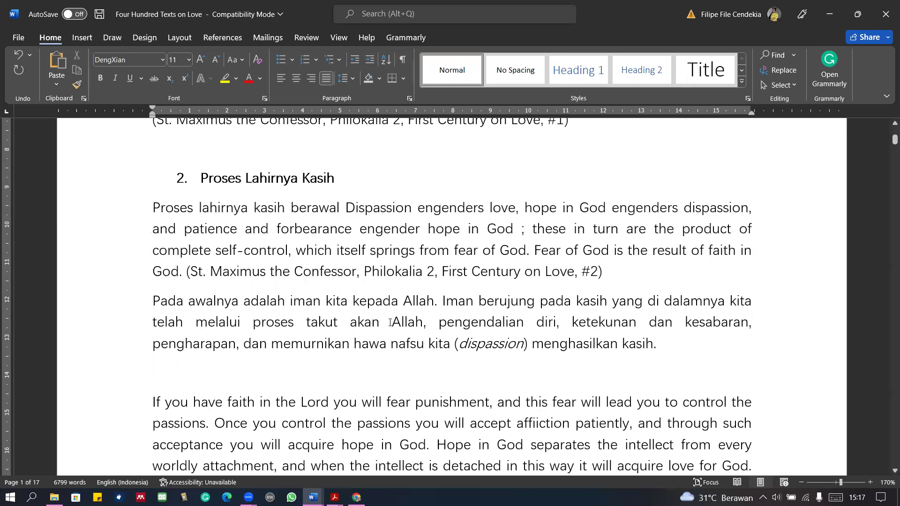
{"action": "type", "text": "iman kepada "}
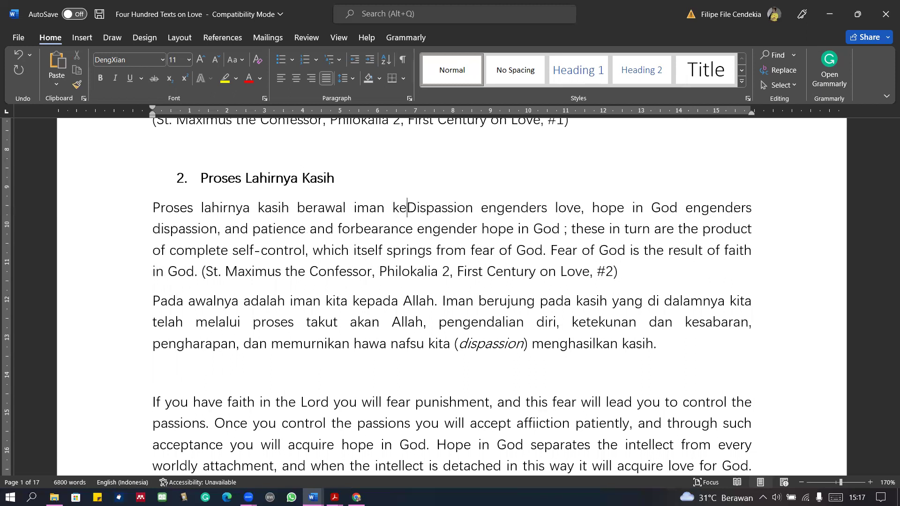
{"action": "type", "text": "Allah"}
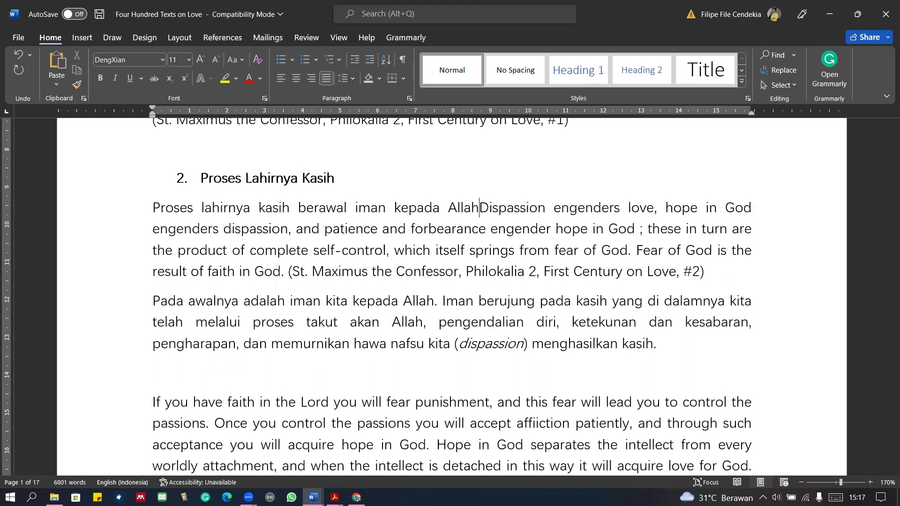
{"action": "type", "text": "."}
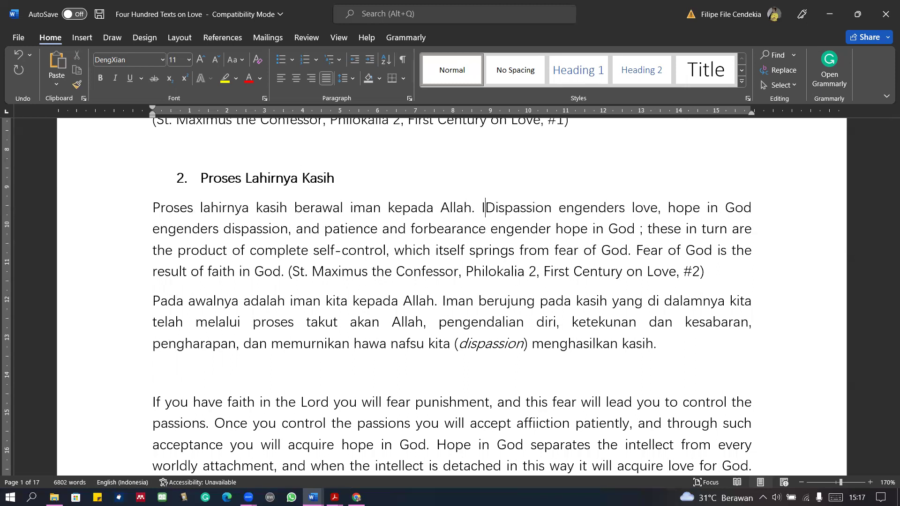
- Add the sentence "Iman menghasilkan kasih." right after the topic sentence
{"action": "type", "text": "Iman menghasil"}
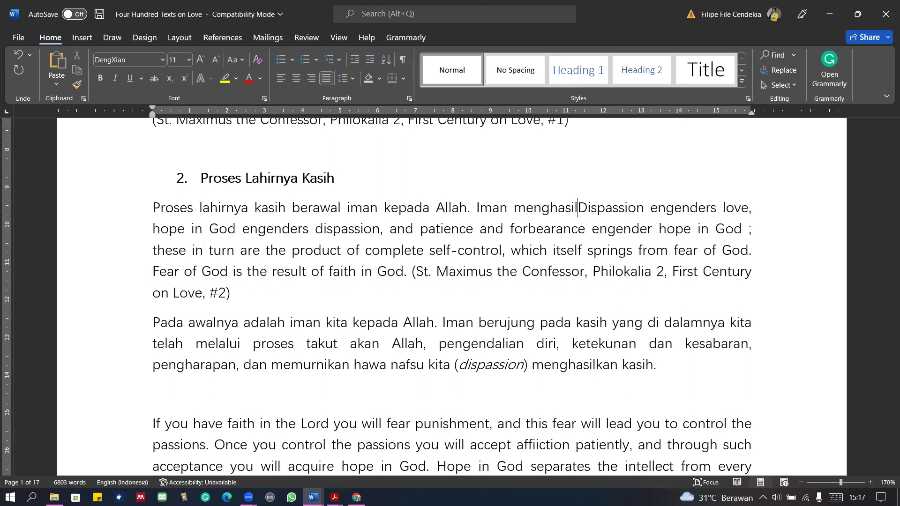
{"action": "type", "text": "kan K"}
{"action": "key", "text": "BackSpace"}
{"action": "type", "text": "kasih"}
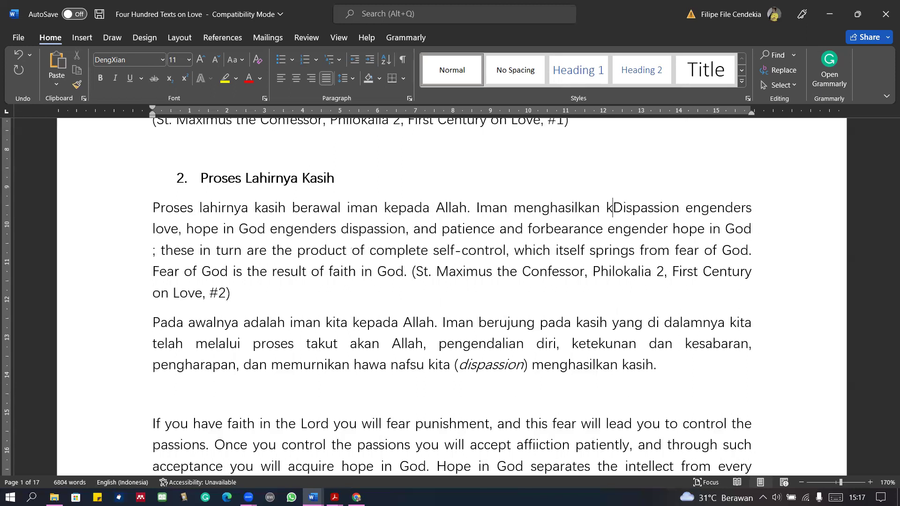
{"action": "type", "text": ". "}
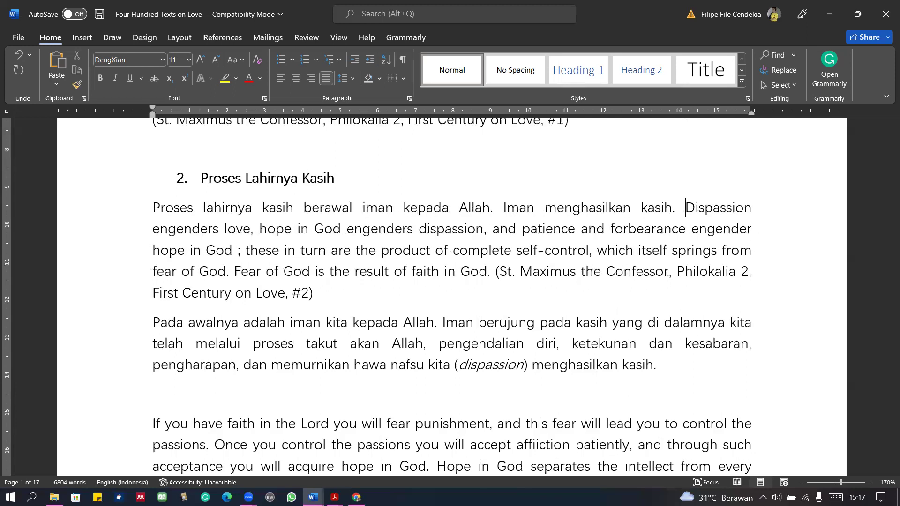
- Introduce the quotation with "Seperti yang dikatakan oleh Maximus bahwa" and enclose it in quotation marks, ending after "faith in God."
{"action": "type", "text": "Seperti yang d"}
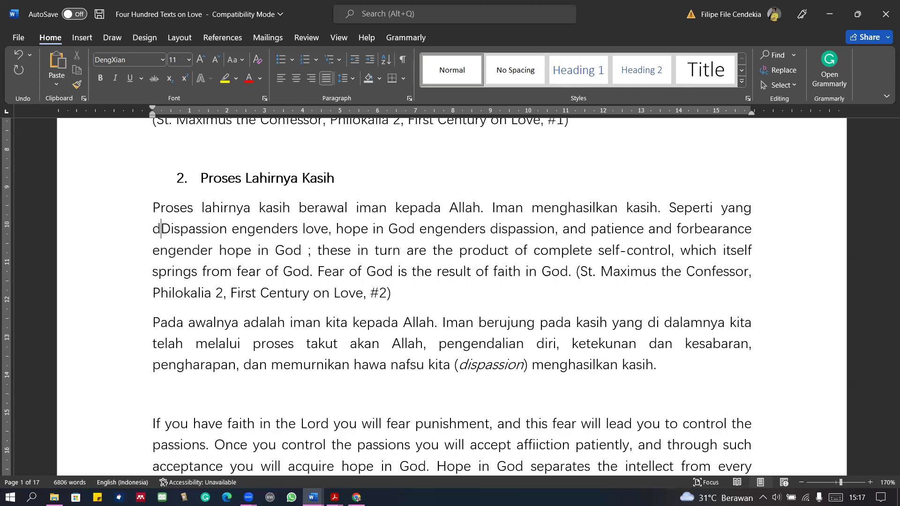
{"action": "type", "text": "ikatakan oleh"}
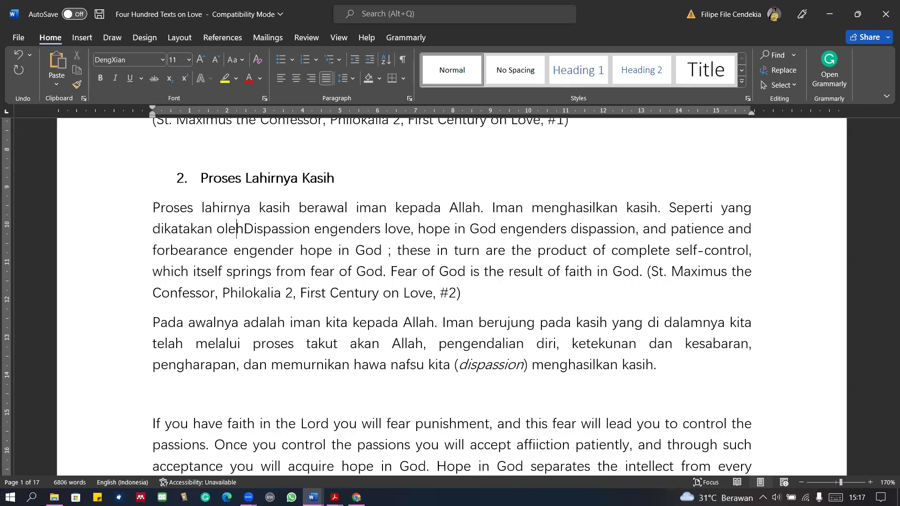
{"action": "type", "text": " Maximus "}
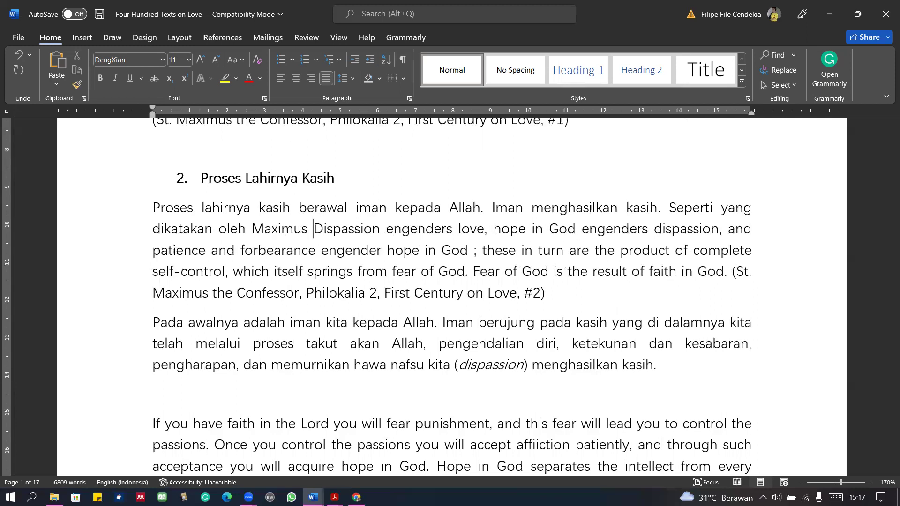
{"action": "type", "text": "baw"}
{"action": "key", "text": "BackSpace"}
{"action": "type", "text": "hwa"}
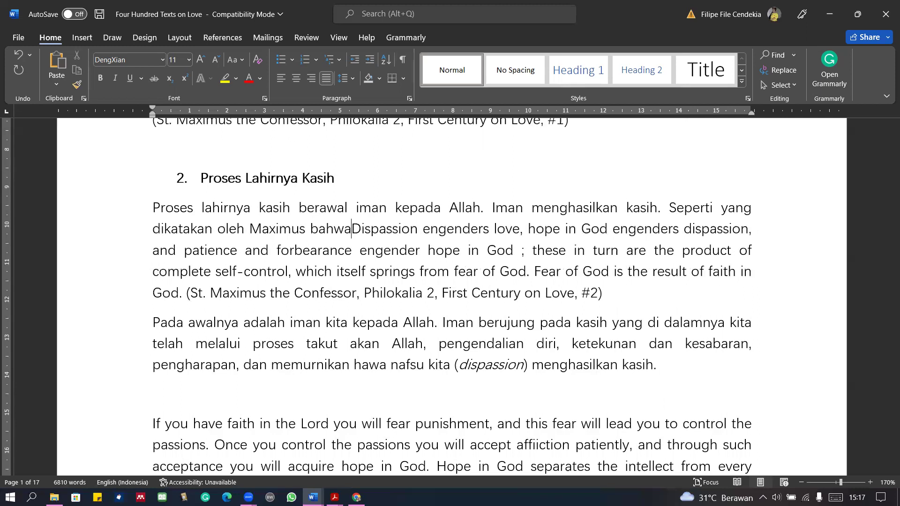
{"action": "type", "text": " “"}
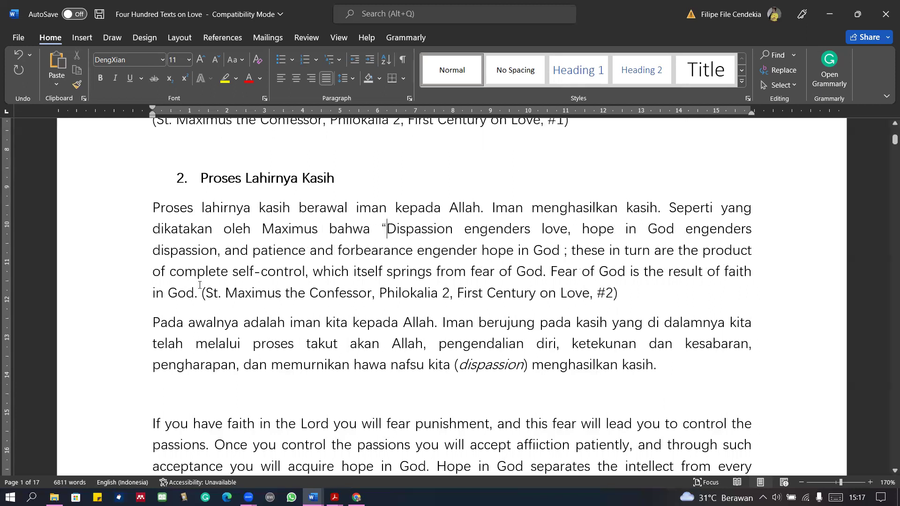
{"action": "left_click", "coordinate": [200, 290]}
{"action": "type", "text": "”"}
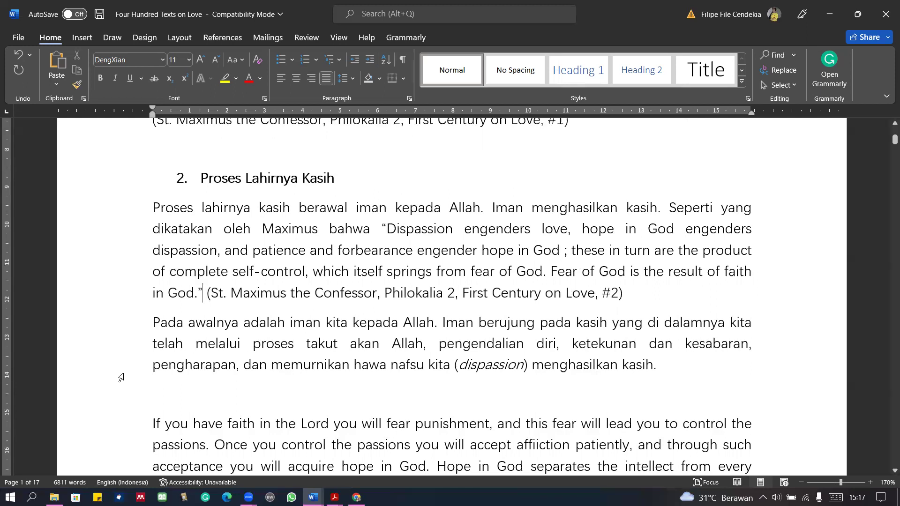
- Join the commentary starting "Pada awalnya adalah iman" to the preceding paragraph, right after the #2 citation
{"action": "left_click", "coordinate": [153, 323]}
{"action": "left_click", "coordinate": [667, 393], "text": "shift"}
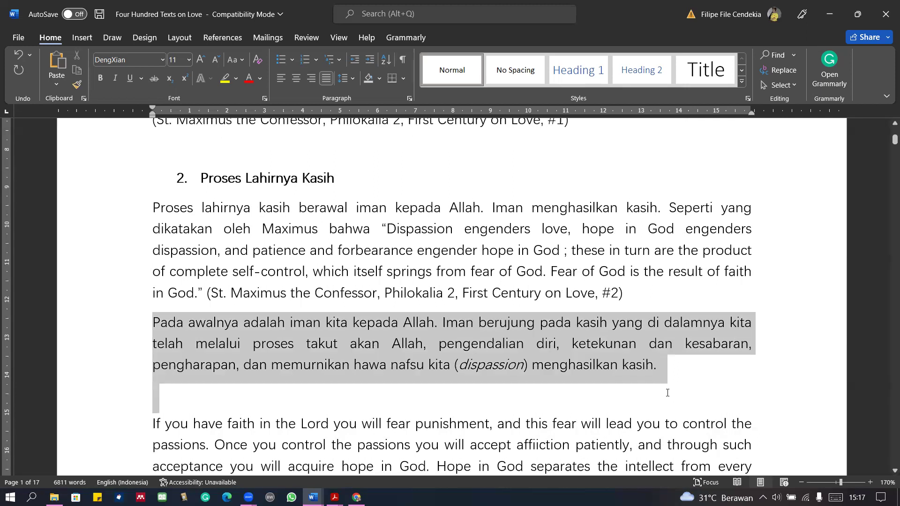
{"action": "left_click", "coordinate": [149, 322]}
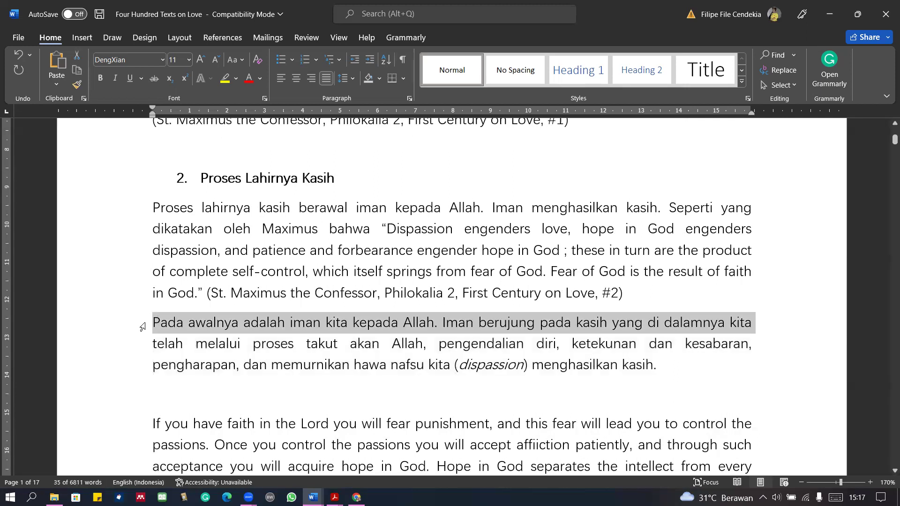
{"action": "left_click", "coordinate": [141, 326]}
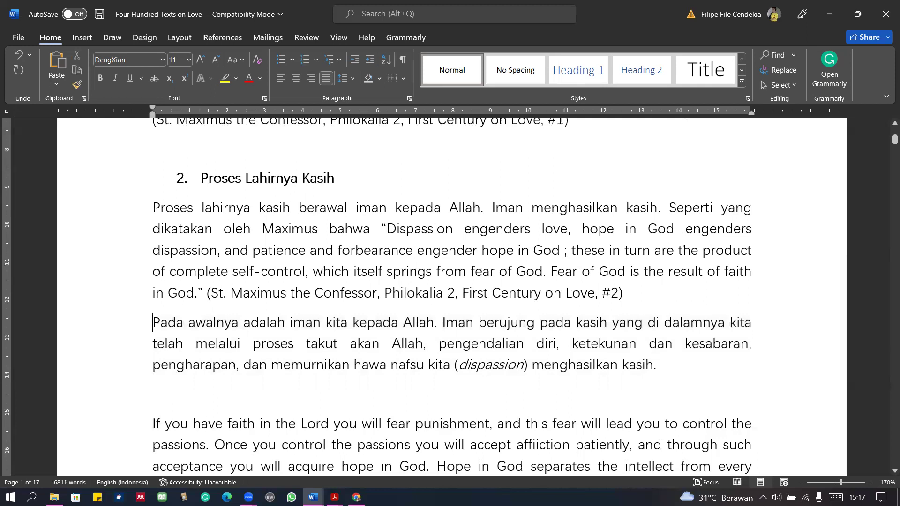
{"action": "key", "text": "BackSpace"}
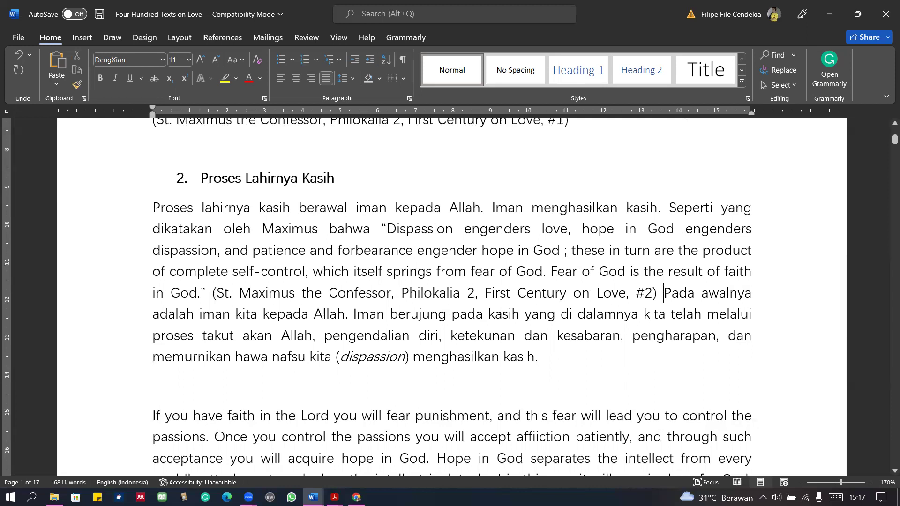
{"action": "key", "text": "ctrl+shift+Down"}
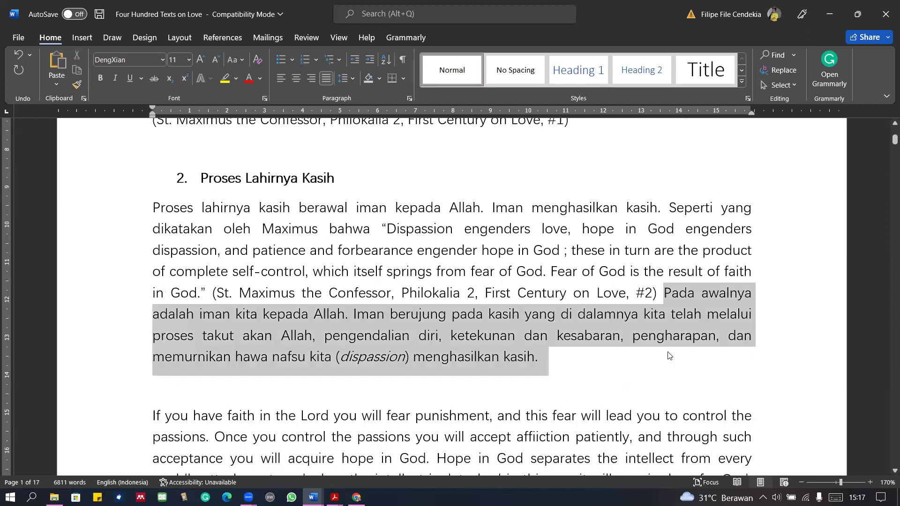
{"action": "left_click", "coordinate": [290, 232]}
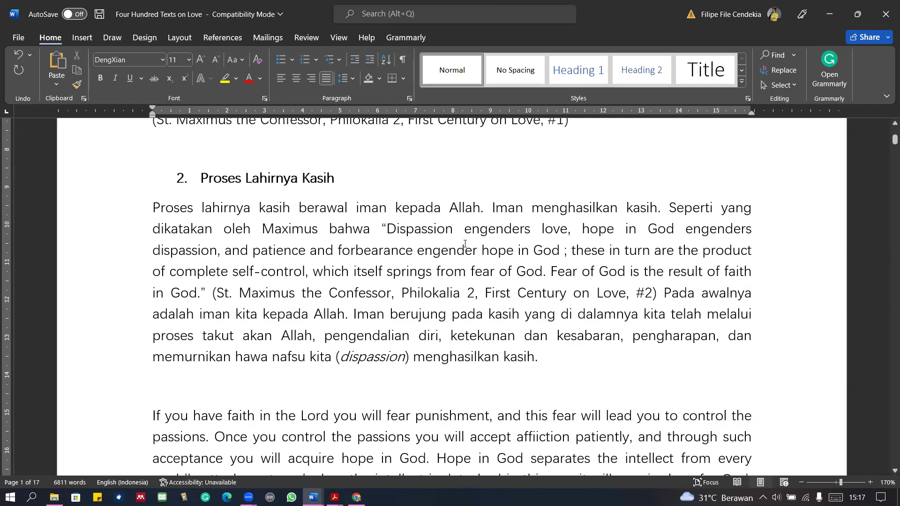
- Color the topic sentence "Proses lahirnya kasih berawal iman kepada Allah" red
{"action": "left_click_drag", "start_coordinate": [329, 228], "coordinate": [476, 284]}
{"action": "left_click_drag", "start_coordinate": [639, 290], "coordinate": [662, 291]}
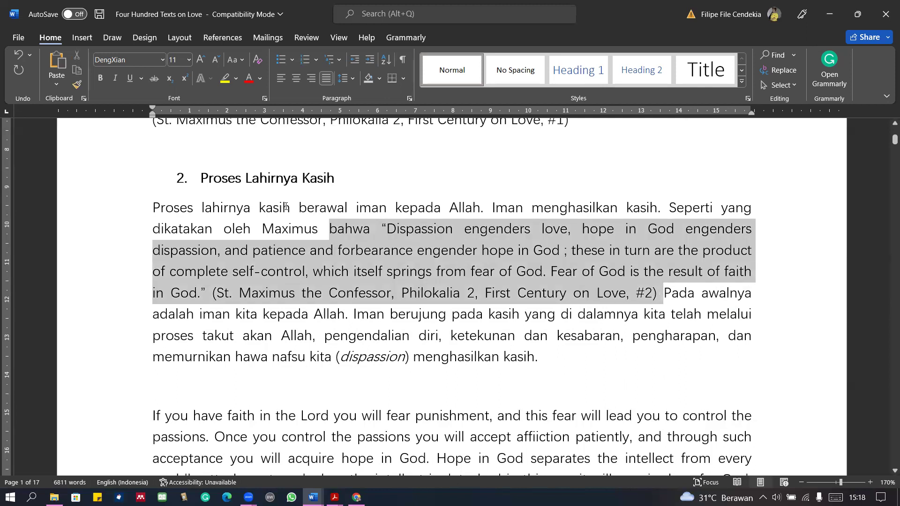
{"action": "left_click", "coordinate": [153, 207]}
{"action": "left_click_drag", "start_coordinate": [153, 206], "coordinate": [481, 208]}
{"action": "left_click", "coordinate": [250, 81]}
{"action": "left_click", "coordinate": [453, 290]}
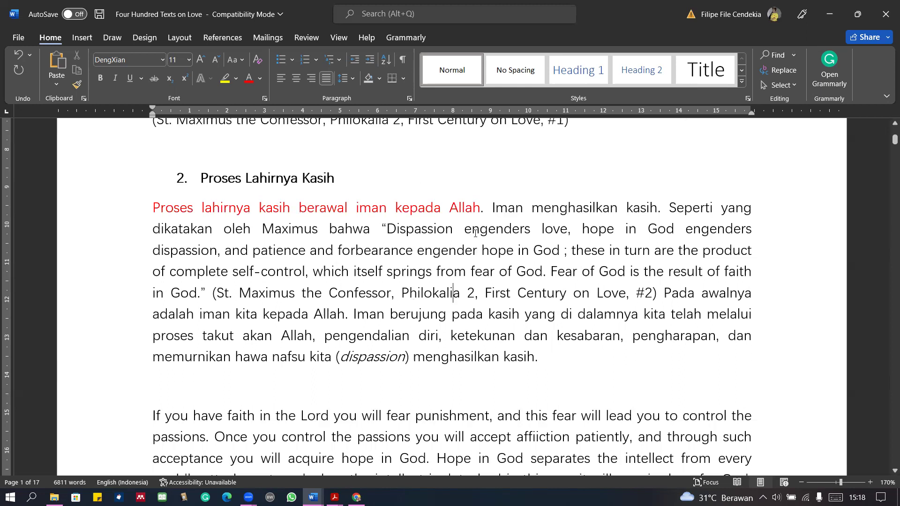
- Highlight the Maximus quotation under "Proses Lahirnya Kasih", from "Maximus bahwa" to the closing quotation mark, for review
{"action": "left_click_drag", "start_coordinate": [311, 231], "coordinate": [205, 290]}
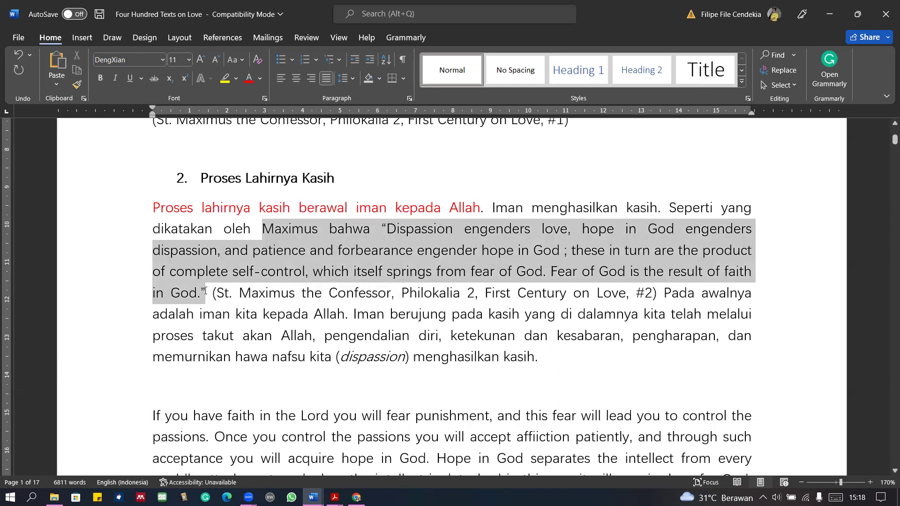
{"action": "scroll", "coordinate": [632, 309], "scroll_direction": "down", "scroll_amount": 1}
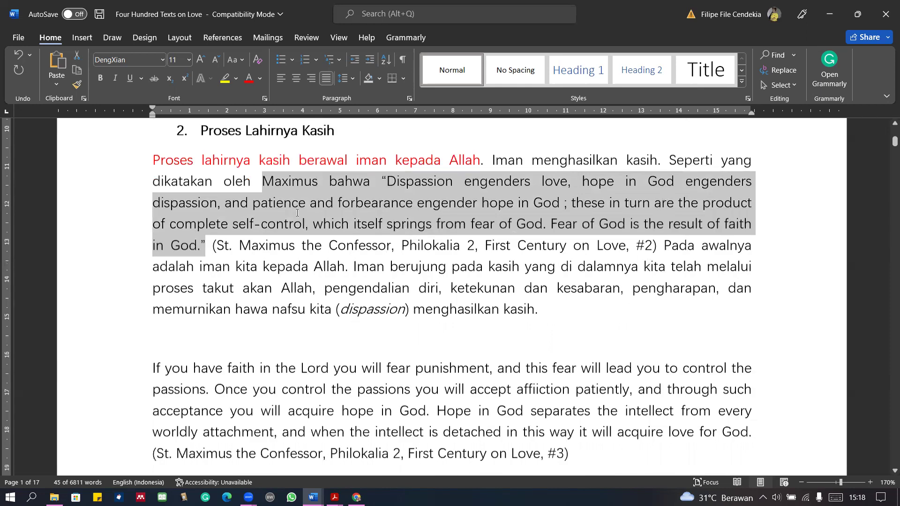
- Highlight "memurnikan hawa nafsu" and the closing word "kasih" in the commentary under "Proses Lahirnya Kasih" for review
{"action": "left_click", "coordinate": [544, 309]}
{"action": "scroll", "coordinate": [187, 184], "scroll_direction": "down", "scroll_amount": 1}
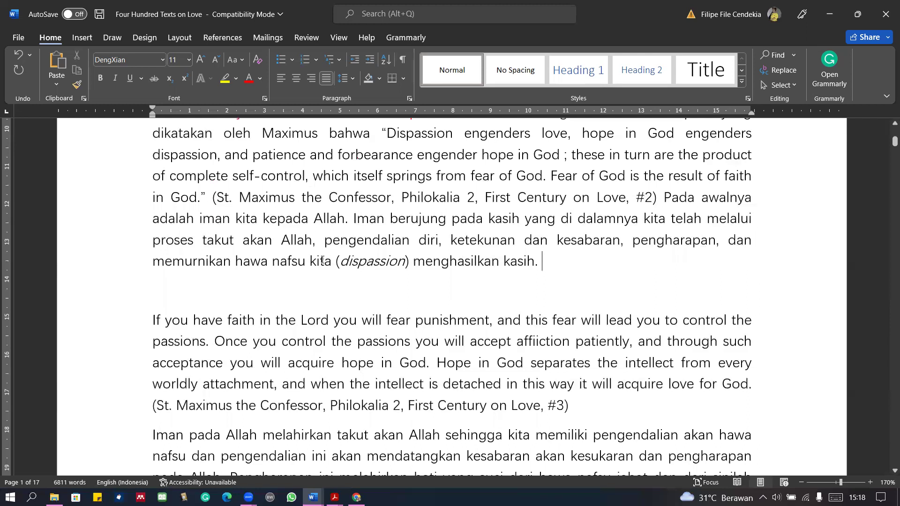
{"action": "left_click_drag", "start_coordinate": [250, 261], "coordinate": [272, 260]}
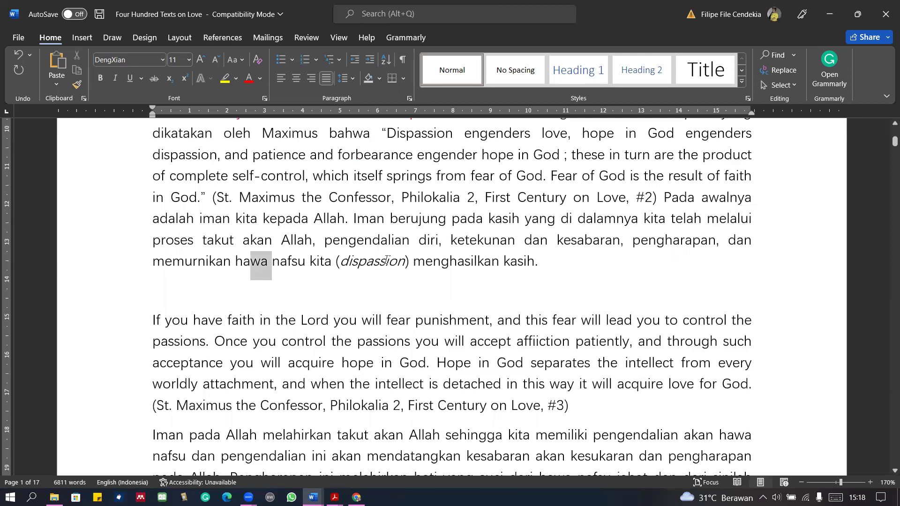
{"action": "left_click_drag", "start_coordinate": [170, 257], "coordinate": [294, 258]}
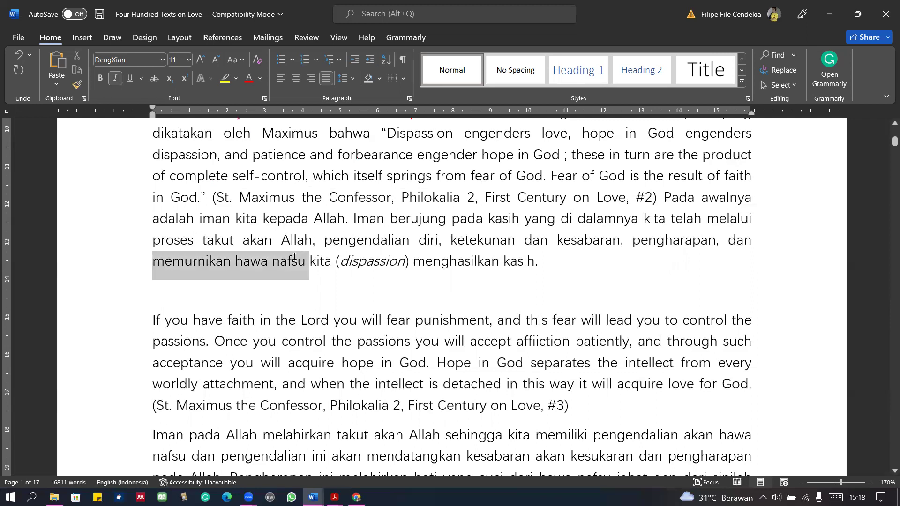
{"action": "left_click", "coordinate": [510, 261]}
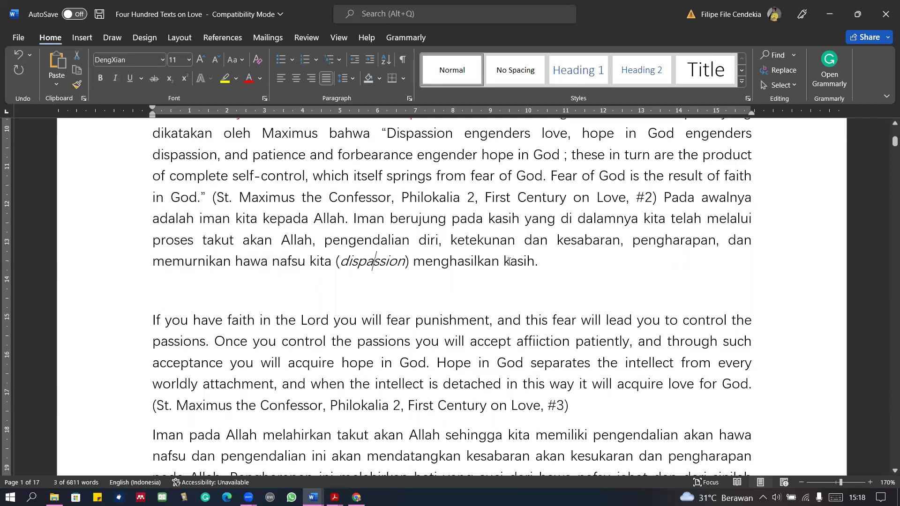
{"action": "double_click", "coordinate": [545, 265]}
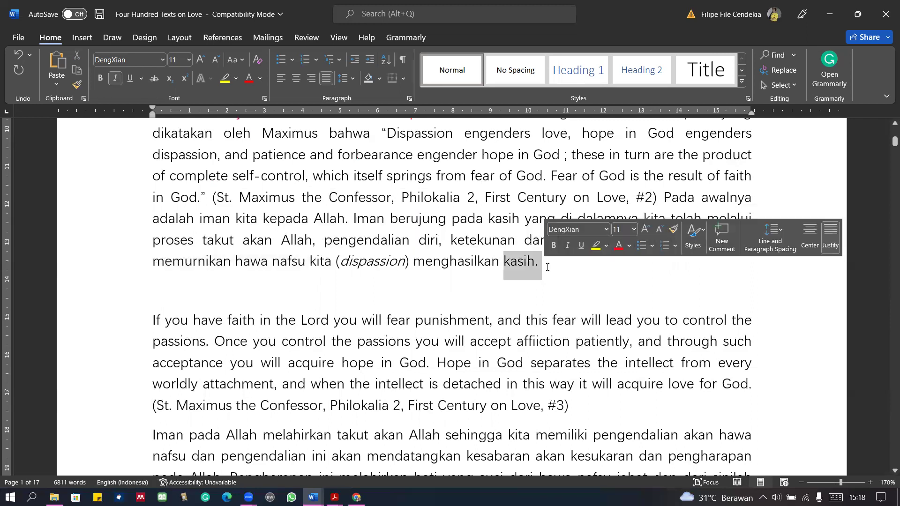
{"action": "left_click", "coordinate": [559, 255]}
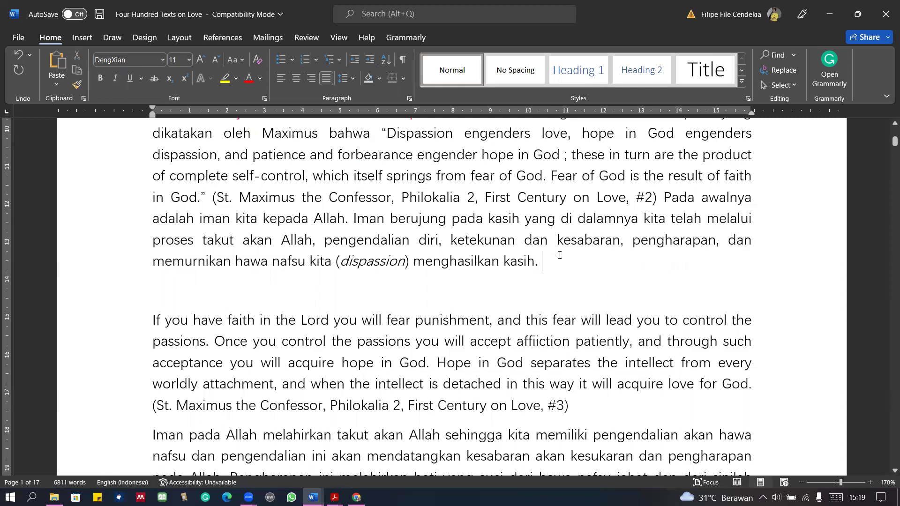
- Add the placeholder "Kutipan tokoh lain" at the end of the "Proses Lahirnya Kasih" paragraph, after "menghasilkan kasih."
{"action": "type", "text": "11k"}
{"action": "key", "text": "BackSpace"}
{"action": "key", "text": "BackSpace"}
{"action": "key", "text": "BackSpace"}
{"action": "type", "text": "K"}
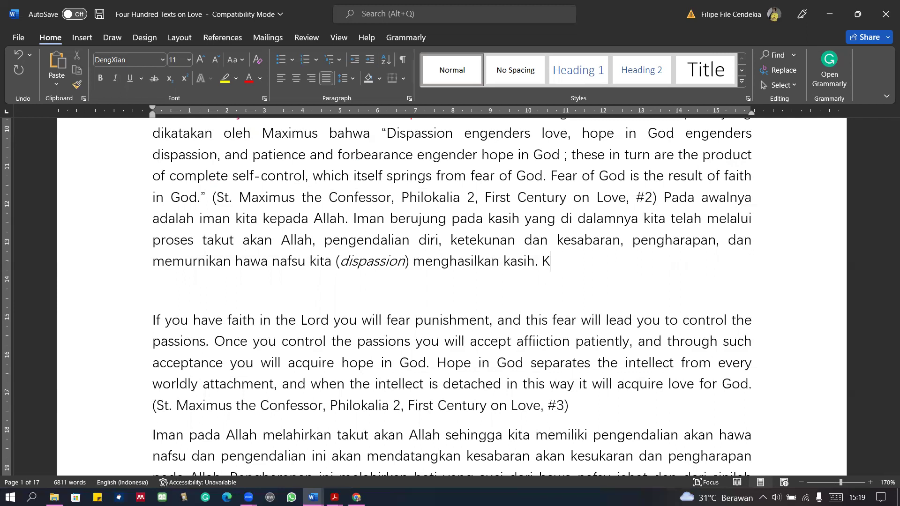
{"action": "type", "text": "utipan tokoh lain"}
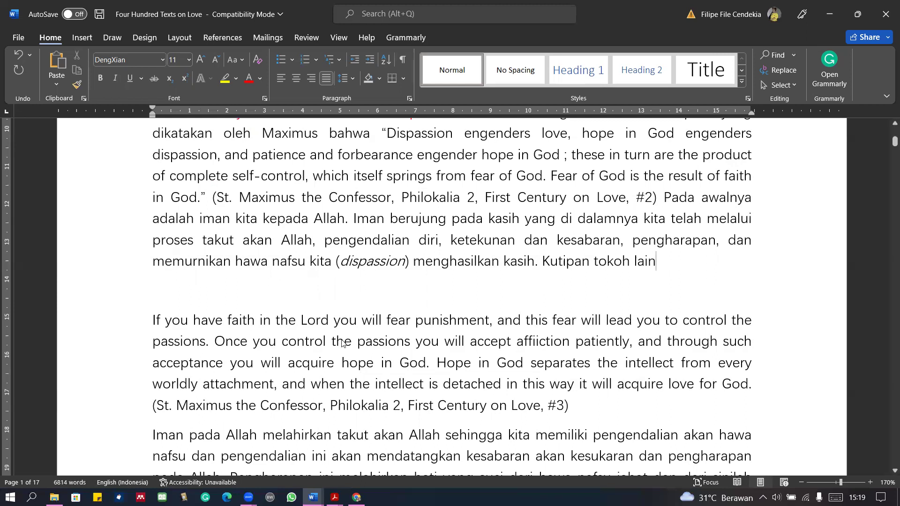
- Compare the "tokoh-tokoh lain" instruction of Tugas Mingguan 10 in Google Classroom with the placeholder "Kutipan tokoh lain" in the Word document
{"action": "key", "text": "alt+Tab"}
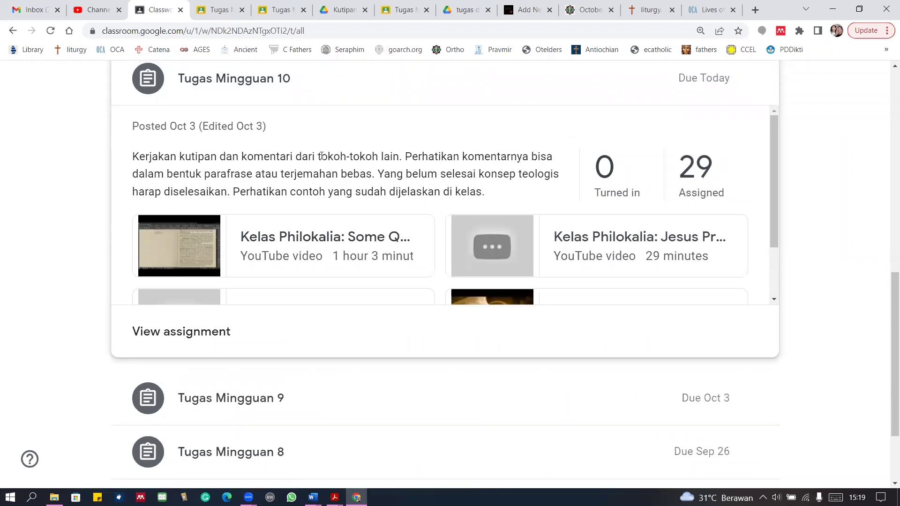
{"action": "left_click_drag", "start_coordinate": [319, 156], "coordinate": [406, 156]}
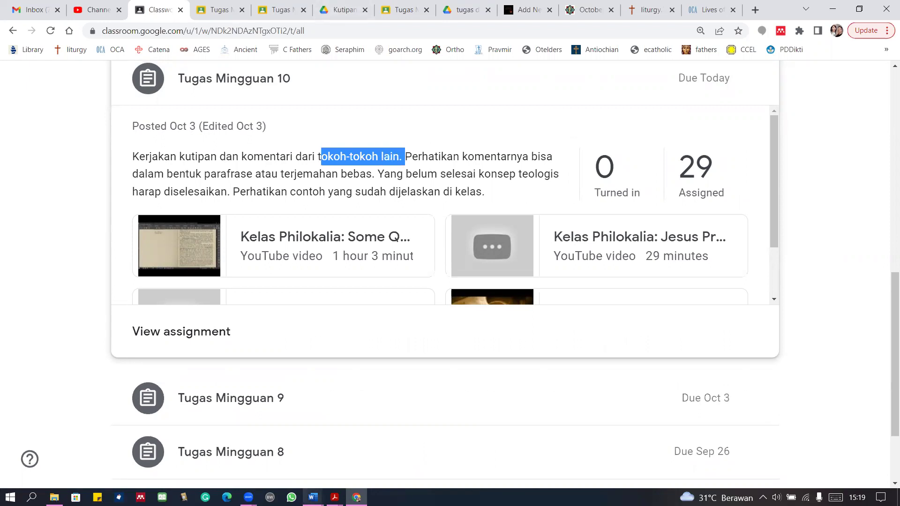
{"action": "left_click", "coordinate": [313, 497]}
{"action": "left_click", "coordinate": [377, 450]}
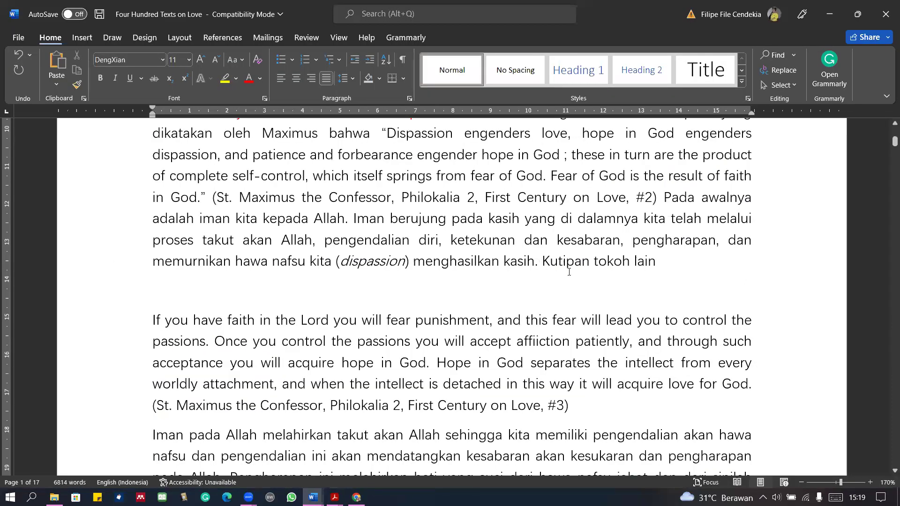
{"action": "left_click", "coordinate": [644, 295], "text": "ctrl"}
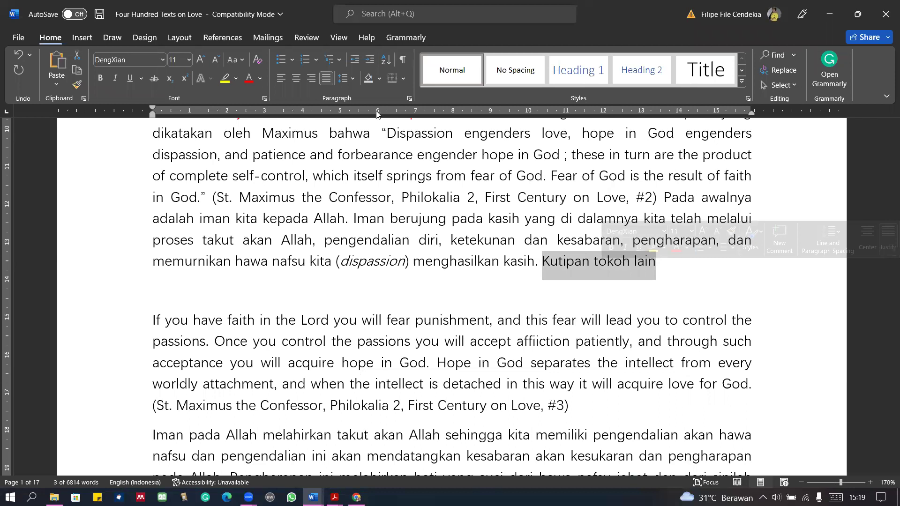
{"action": "scroll", "coordinate": [377, 234], "scroll_direction": "up", "scroll_amount": 2}
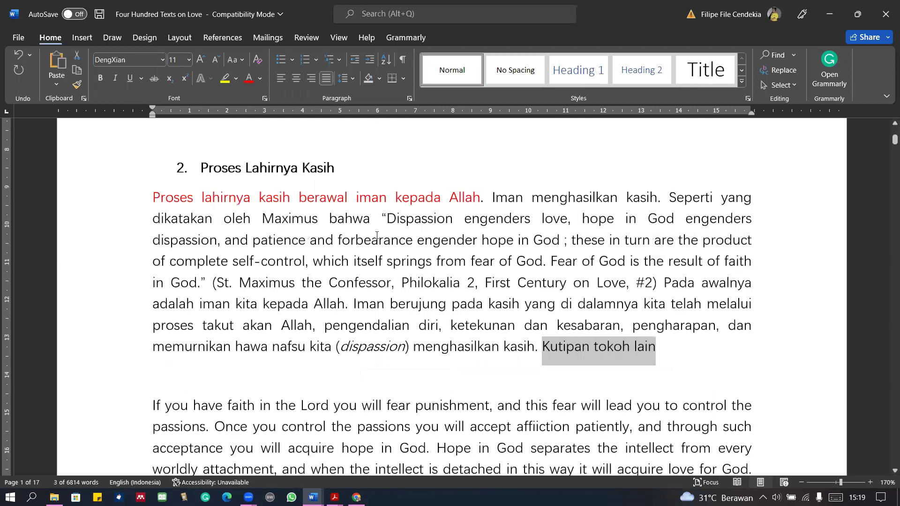
{"action": "scroll", "coordinate": [376, 235], "scroll_direction": "up", "scroll_amount": 3}
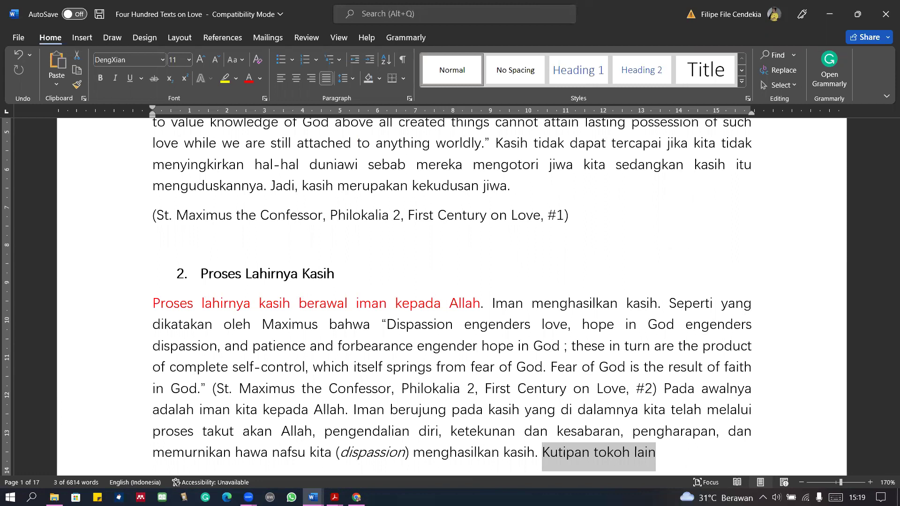
- Switch to Google Classroom and highlight "hasil konsep teologis" in the Tugas Mingguan 11 instructions
{"action": "left_click", "coordinate": [356, 497]}
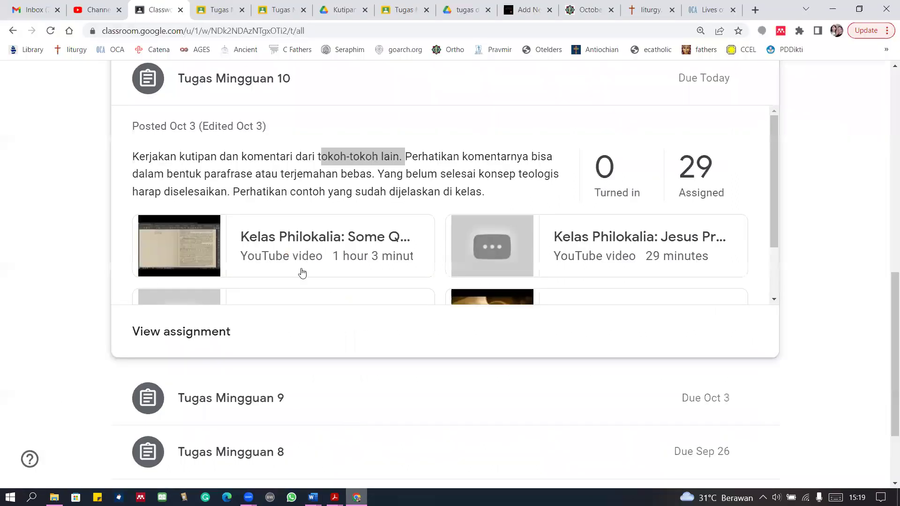
{"action": "scroll", "coordinate": [282, 296], "scroll_direction": "up", "scroll_amount": 9}
{"action": "scroll", "coordinate": [224, 291], "scroll_direction": "down", "scroll_amount": 2}
{"action": "left_click_drag", "start_coordinate": [221, 279], "coordinate": [350, 276]}
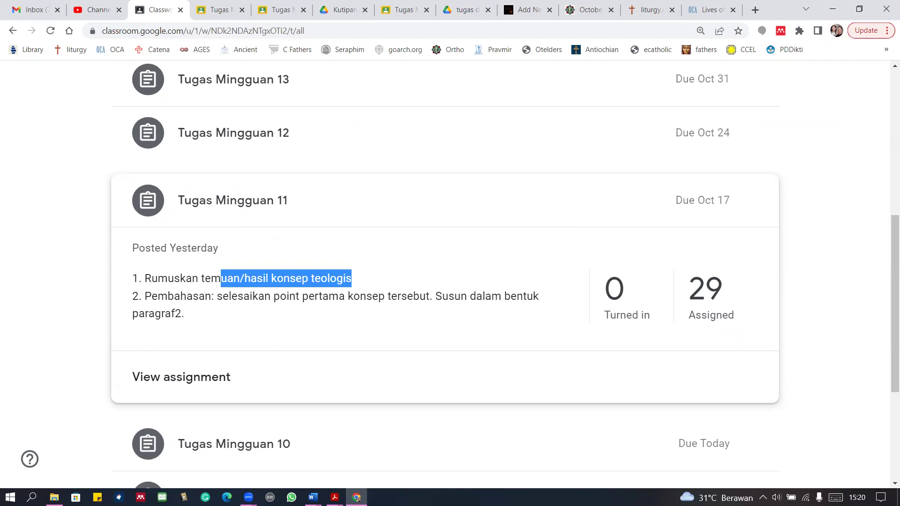
- Switch to the Four Hundred Texts on Love document in Word and highlight the "Apa itu kasih?" section through its #1 citation for review
{"action": "left_click", "coordinate": [313, 497]}
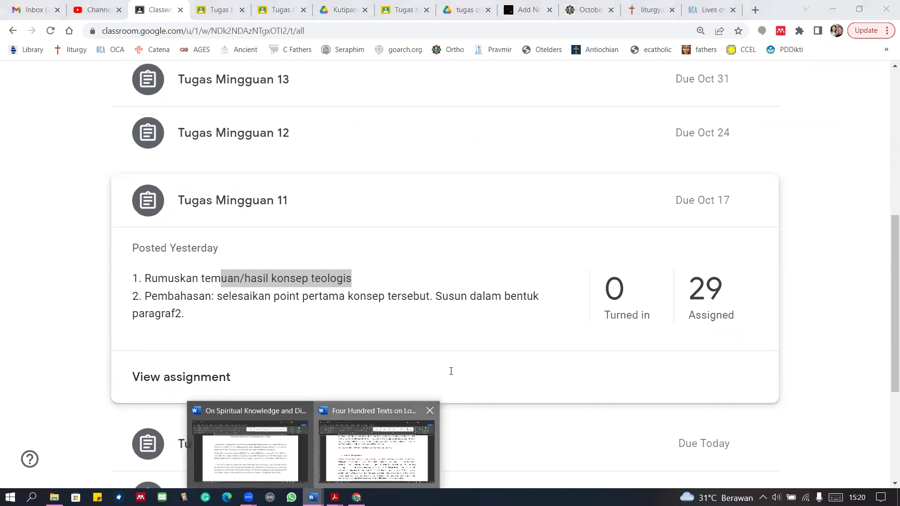
{"action": "left_click", "coordinate": [376, 450]}
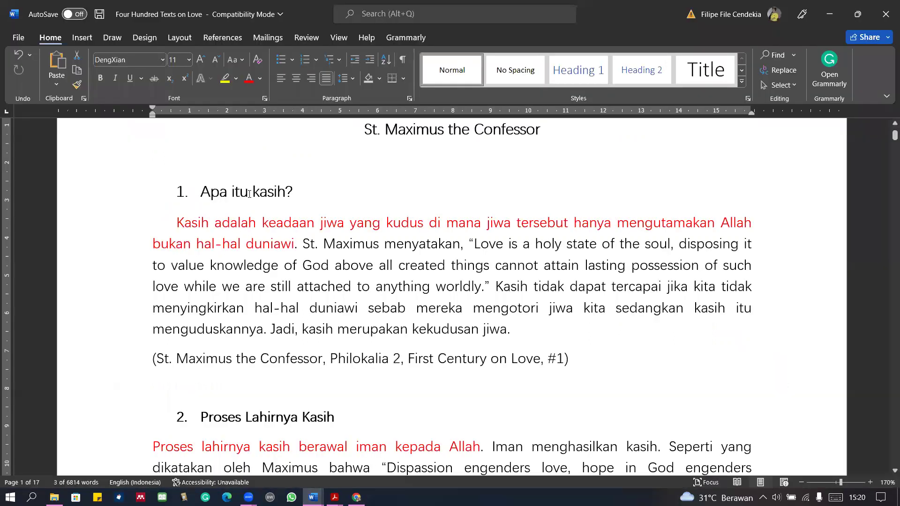
{"action": "left_click_drag", "start_coordinate": [201, 191], "coordinate": [646, 387]}
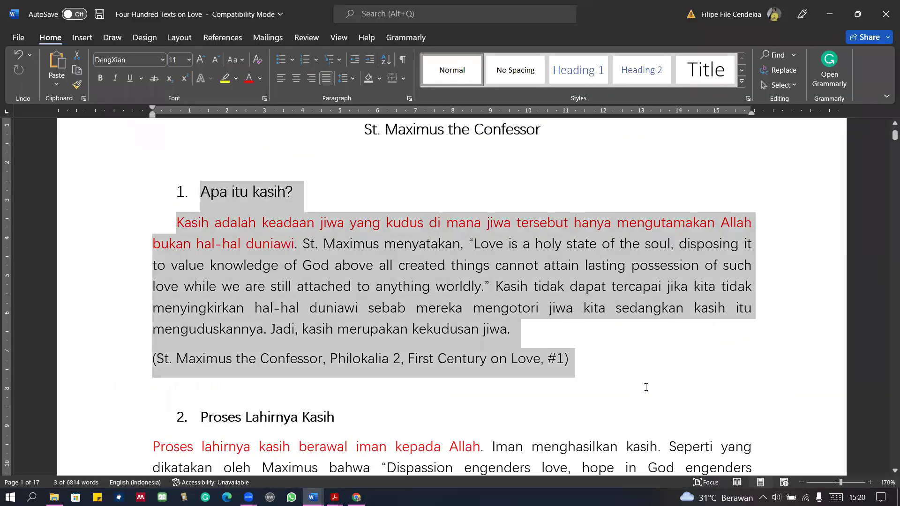
{"action": "scroll", "coordinate": [348, 274], "scroll_direction": "down", "scroll_amount": 2}
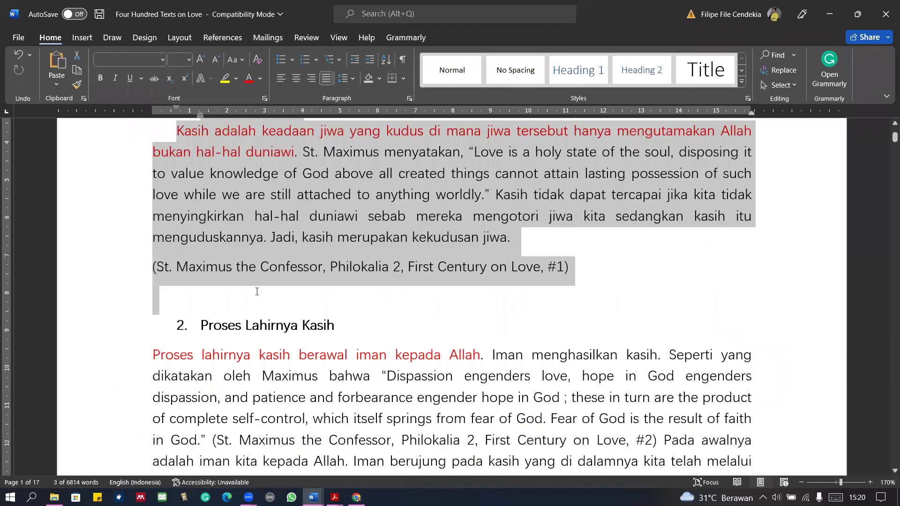
{"action": "left_click", "coordinate": [250, 237]}
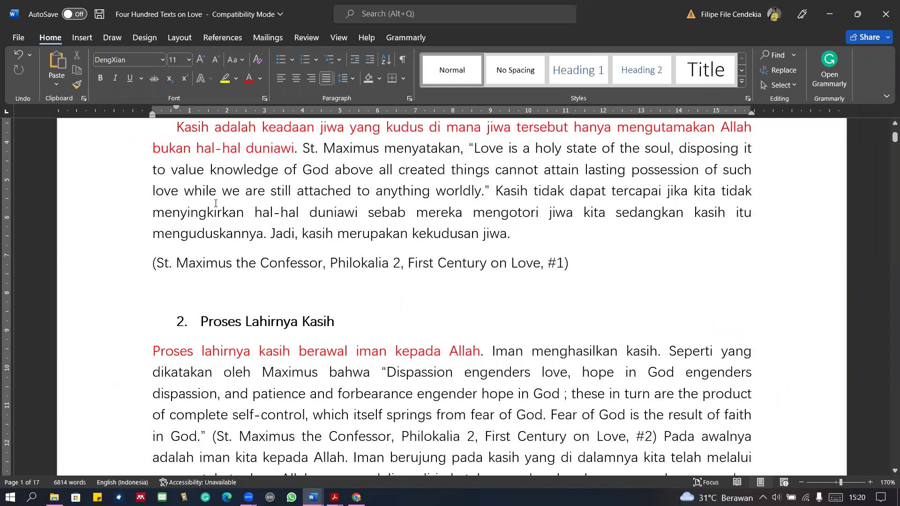
{"action": "scroll", "coordinate": [252, 200], "scroll_direction": "up", "scroll_amount": 1}
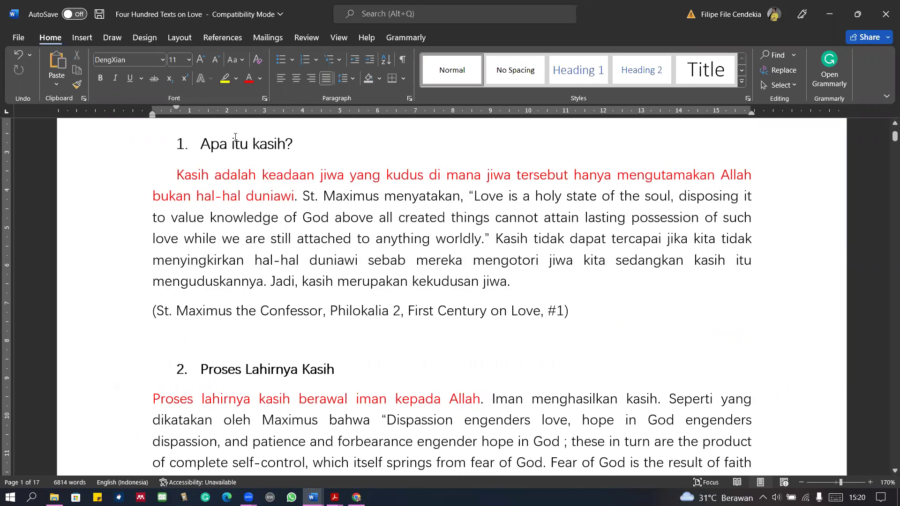
{"action": "left_click_drag", "start_coordinate": [177, 173], "coordinate": [463, 404]}
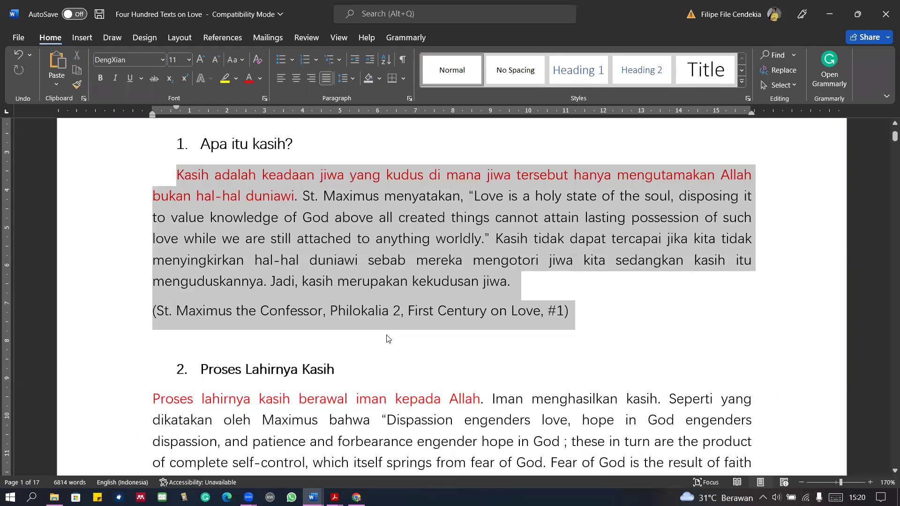
- Switch to Google Classroom and review the instructions and due date of Tugas Mingguan 16, collapsing the assignment when done
{"action": "key", "text": "alt+Tab"}
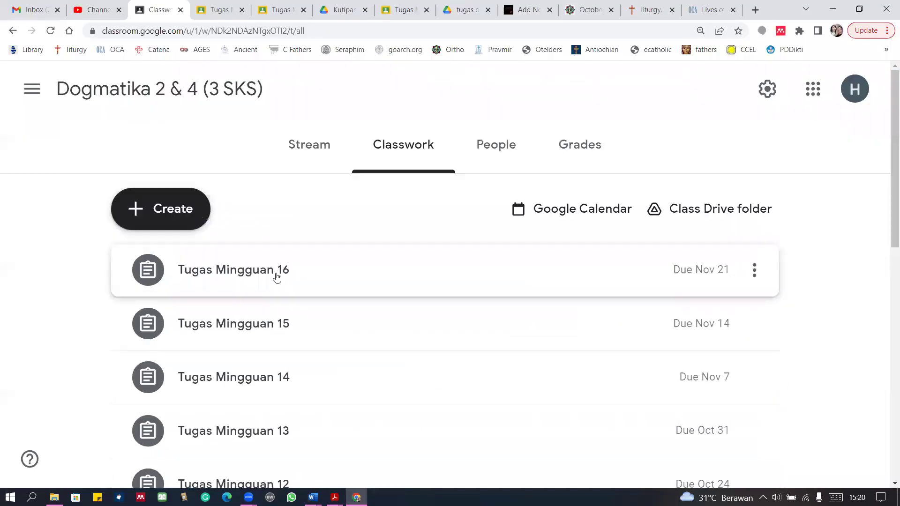
{"action": "left_click", "coordinate": [277, 277]}
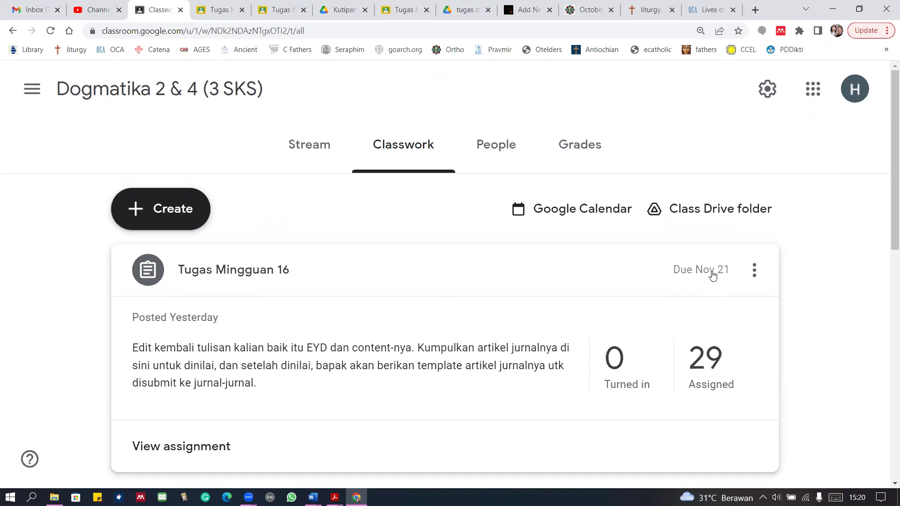
{"action": "left_click", "coordinate": [308, 277]}
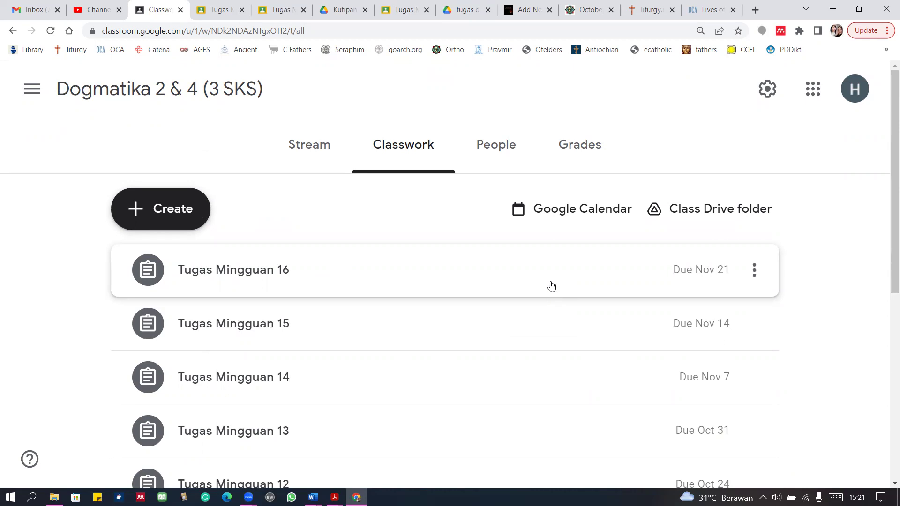
- Load more Classwork items and look through the list of weekly assignments, ending near Tugas Mingguan 12
{"action": "scroll", "coordinate": [552, 297], "scroll_direction": "down", "scroll_amount": 3}
{"action": "scroll", "coordinate": [552, 286], "scroll_direction": "down", "scroll_amount": 4}
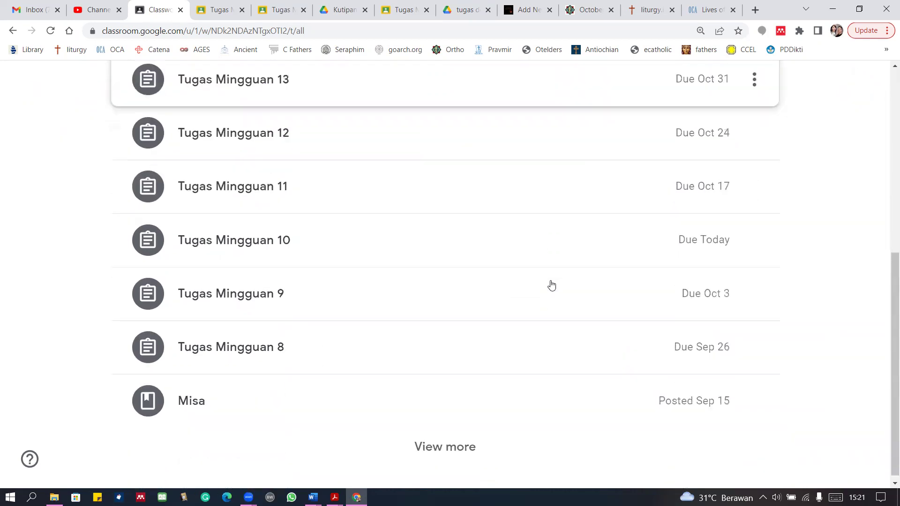
{"action": "left_click", "coordinate": [457, 445]}
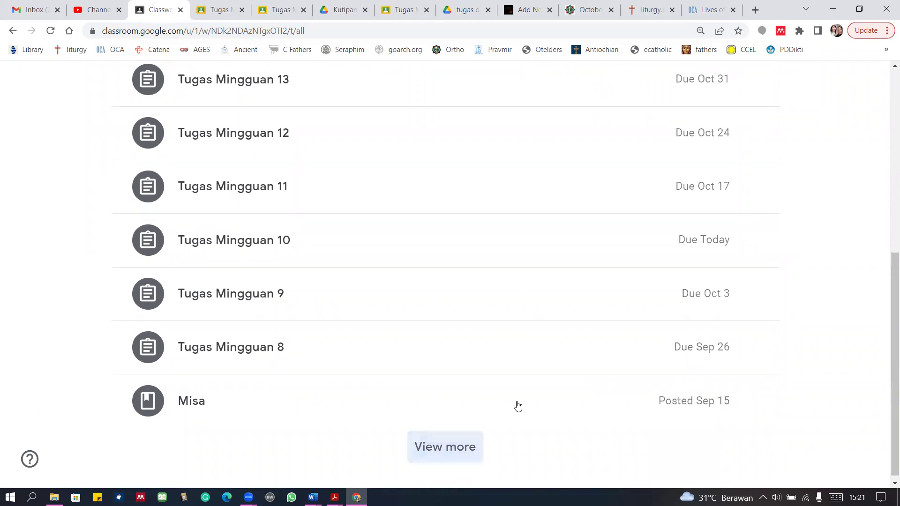
{"action": "scroll", "coordinate": [517, 406], "scroll_direction": "down", "scroll_amount": 3}
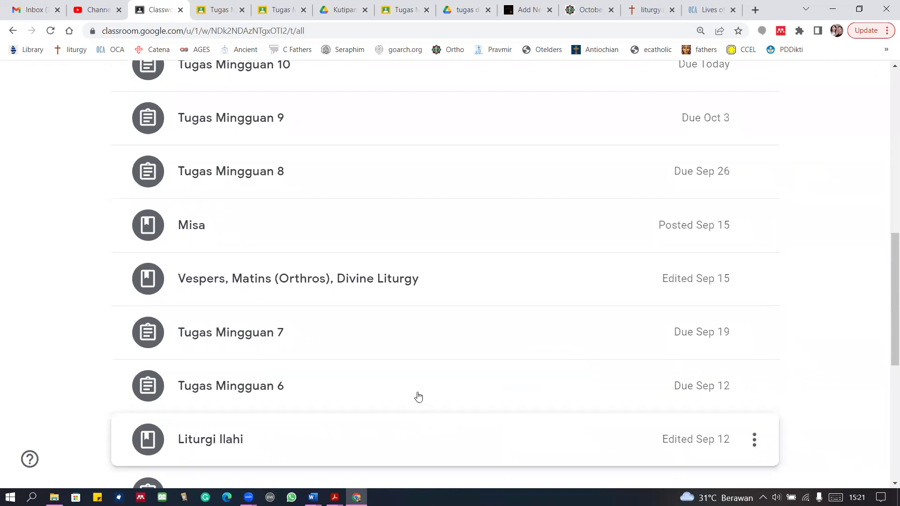
{"action": "scroll", "coordinate": [399, 385], "scroll_direction": "up", "scroll_amount": 9}
{"action": "scroll", "coordinate": [380, 374], "scroll_direction": "down", "scroll_amount": 2}
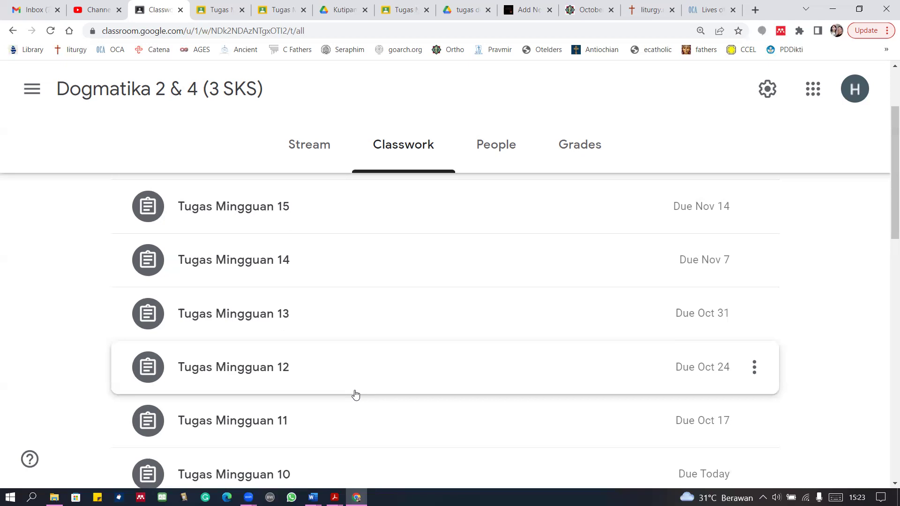
- Look through the quotations and comments in the student's submitted document for Tugas Mingguan 9
{"action": "left_click", "coordinate": [392, 12]}
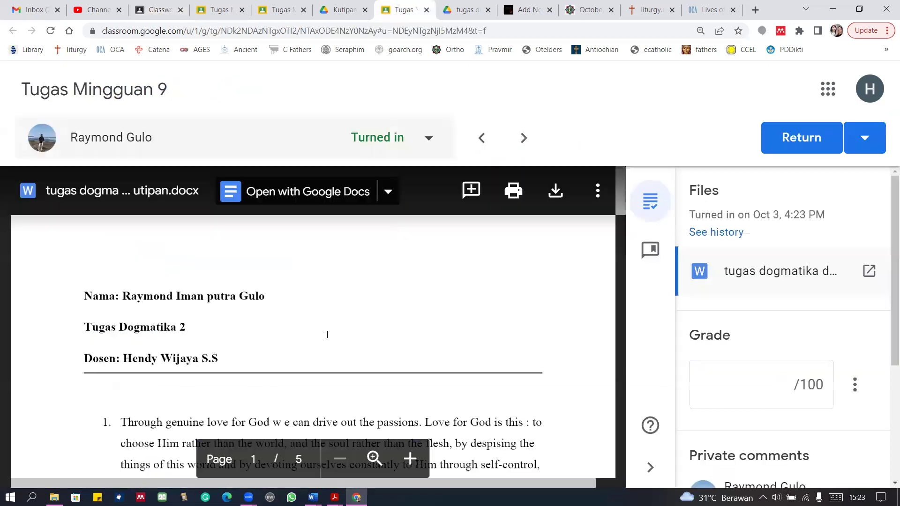
{"action": "scroll", "coordinate": [268, 345], "scroll_direction": "down", "scroll_amount": 9}
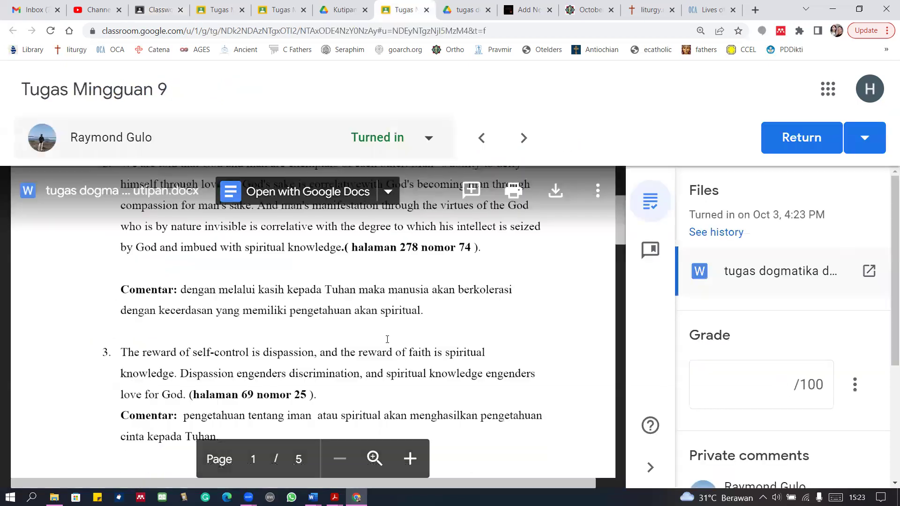
{"action": "scroll", "coordinate": [413, 333], "scroll_direction": "down", "scroll_amount": 3}
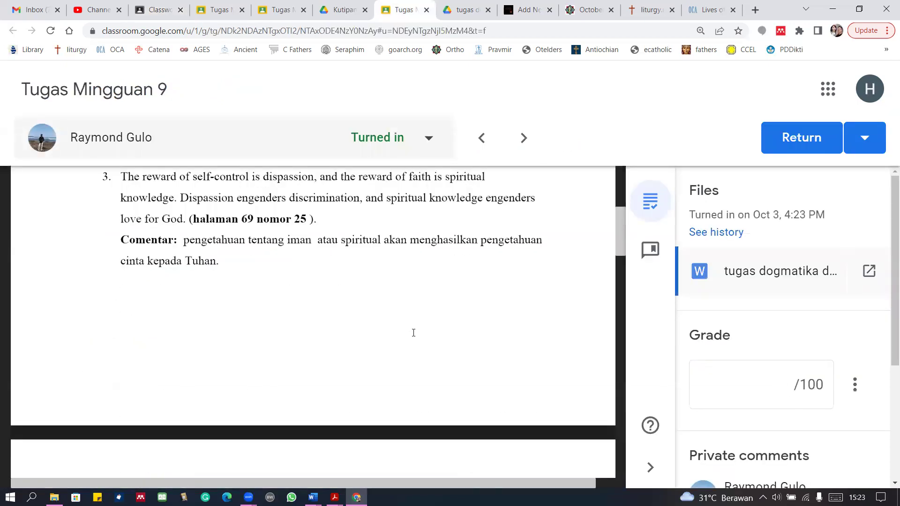
- Return to the Dogmatika Classwork page and highlight the word "Edit" in the Tugas Mingguan 16 instructions
{"action": "left_click", "coordinate": [166, 4]}
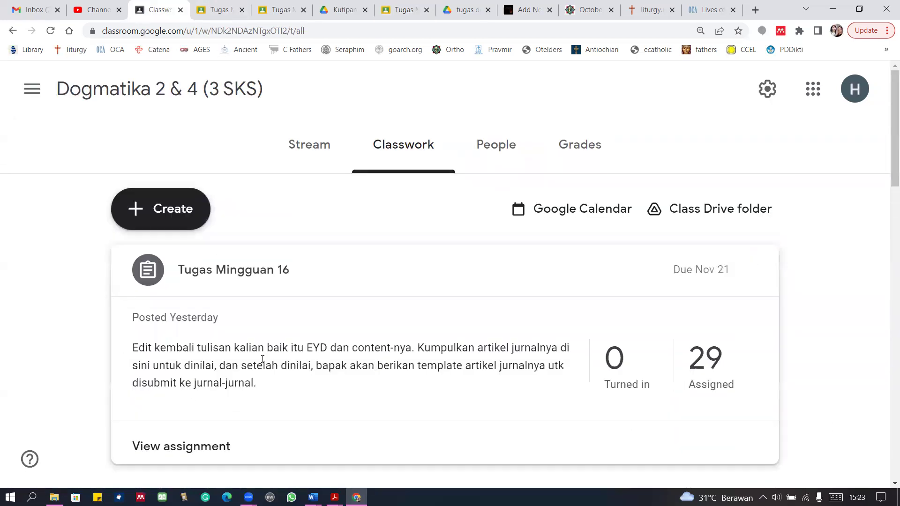
{"action": "left_click_drag", "start_coordinate": [133, 347], "coordinate": [155, 348]}
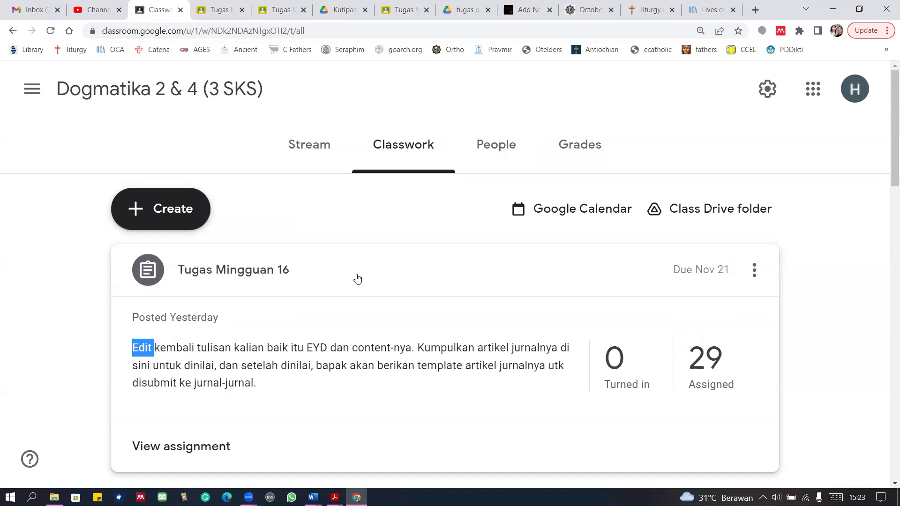
- Collapse Tugas Mingguan 16, switch to the Four Hundred Texts on Love document in Word and highlight the "Apa itu kasih?" section with its source reference
{"action": "left_click", "coordinate": [685, 273]}
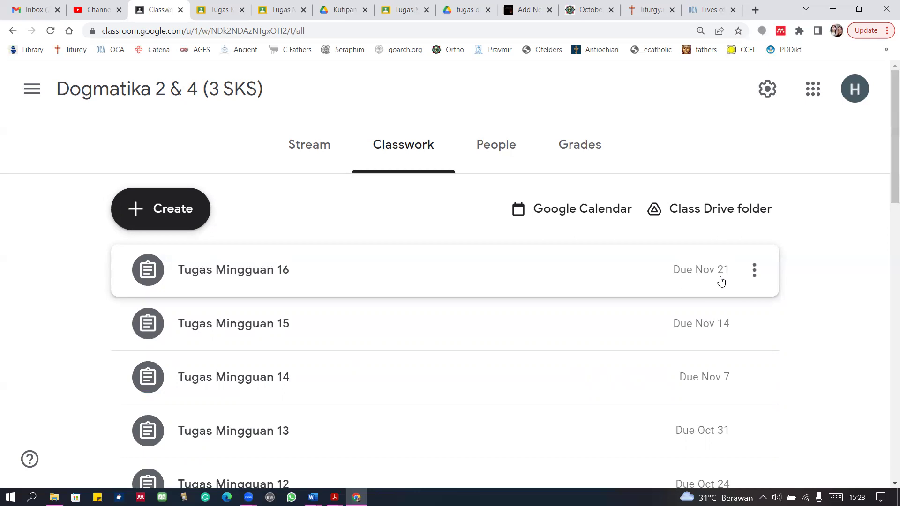
{"action": "left_click", "coordinate": [387, 443]}
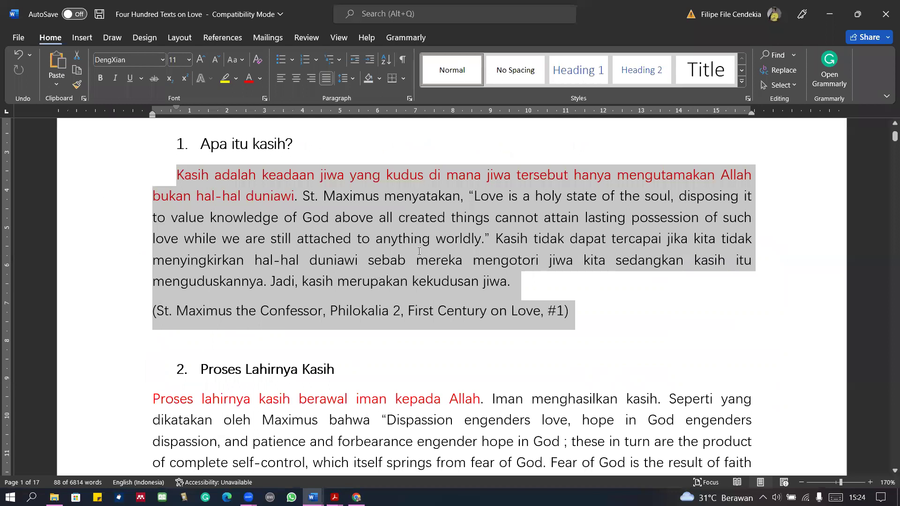
{"action": "left_click", "coordinate": [513, 337], "text": "shift"}
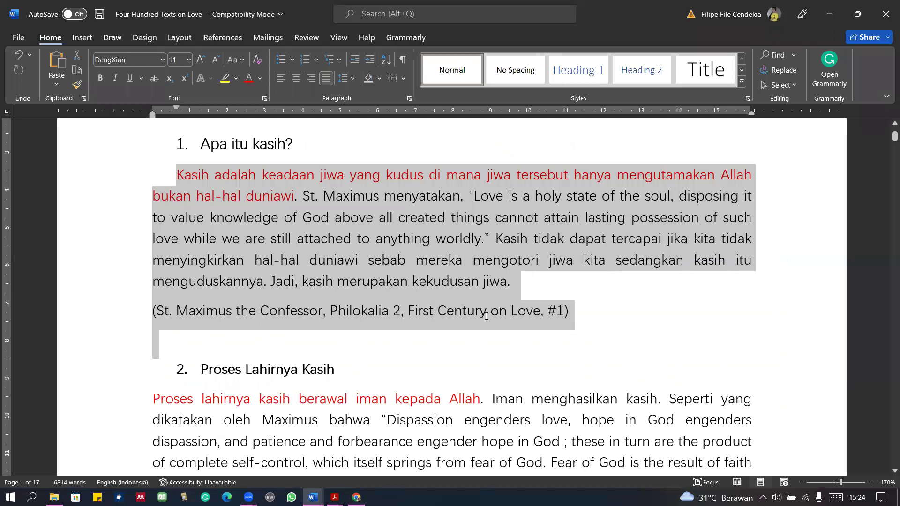
{"action": "scroll", "coordinate": [486, 316], "scroll_direction": "down", "scroll_amount": 1}
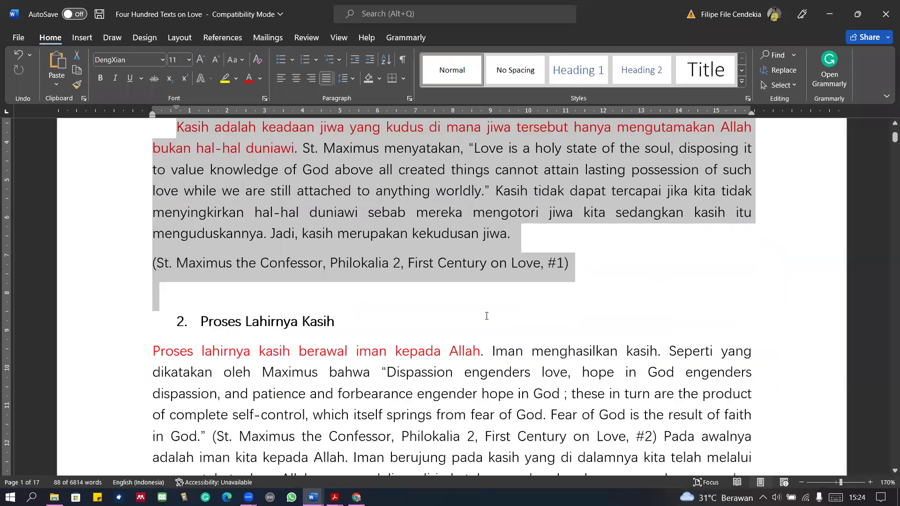
{"action": "left_click", "coordinate": [271, 303]}
{"action": "scroll", "coordinate": [887, 139], "scroll_direction": "up", "scroll_amount": 2}
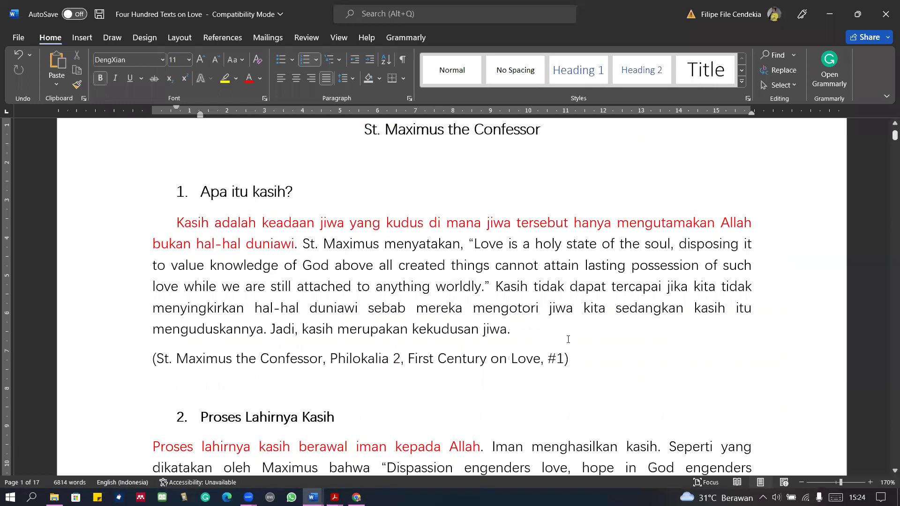
- Go to the end of the document, highlight reference #81, and look back through the preceding quotations and comments to #78
{"action": "key", "text": "ctrl+End"}
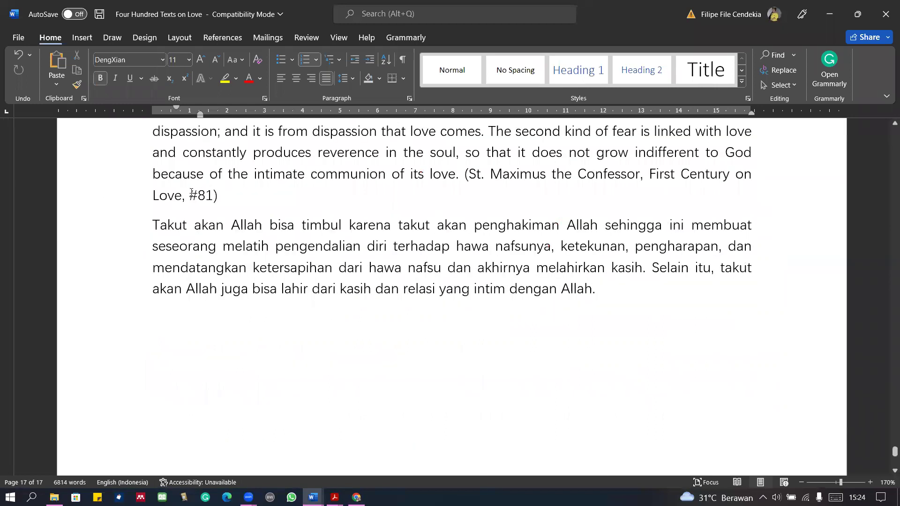
{"action": "double_click", "coordinate": [192, 194]}
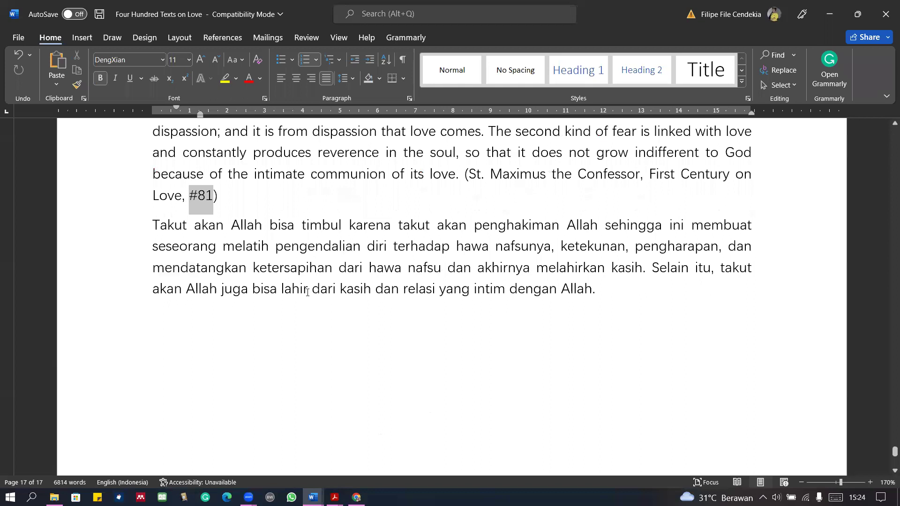
{"action": "scroll", "coordinate": [306, 291], "scroll_direction": "up", "scroll_amount": 2}
{"action": "left_click", "coordinate": [301, 243]}
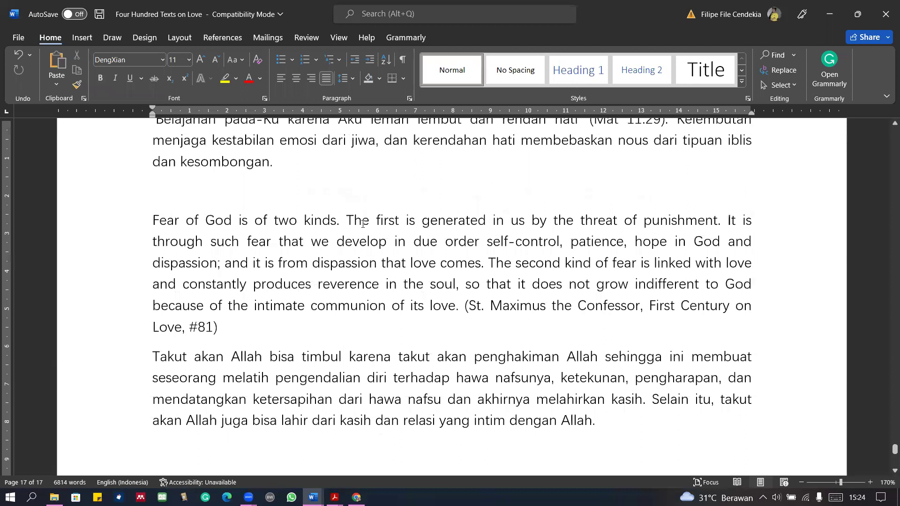
{"action": "scroll", "coordinate": [485, 192], "scroll_direction": "up", "scroll_amount": 5}
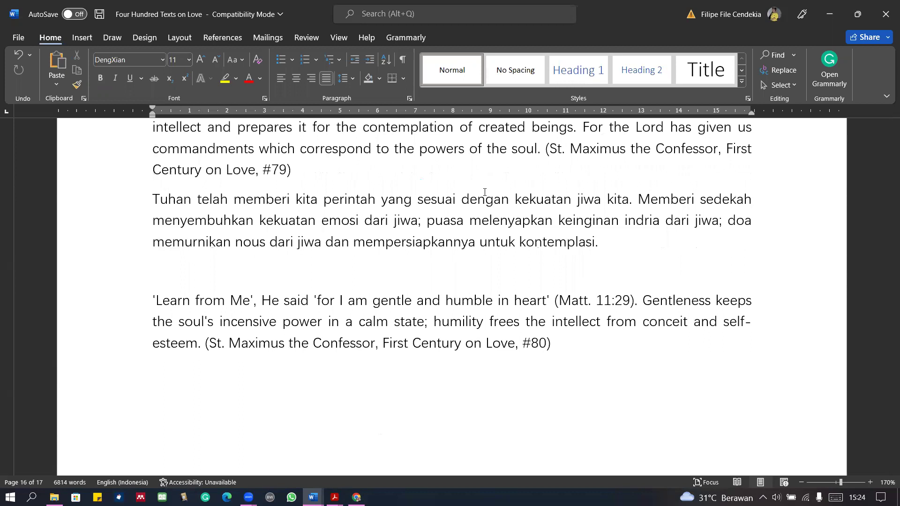
{"action": "scroll", "coordinate": [470, 244], "scroll_direction": "up", "scroll_amount": 3}
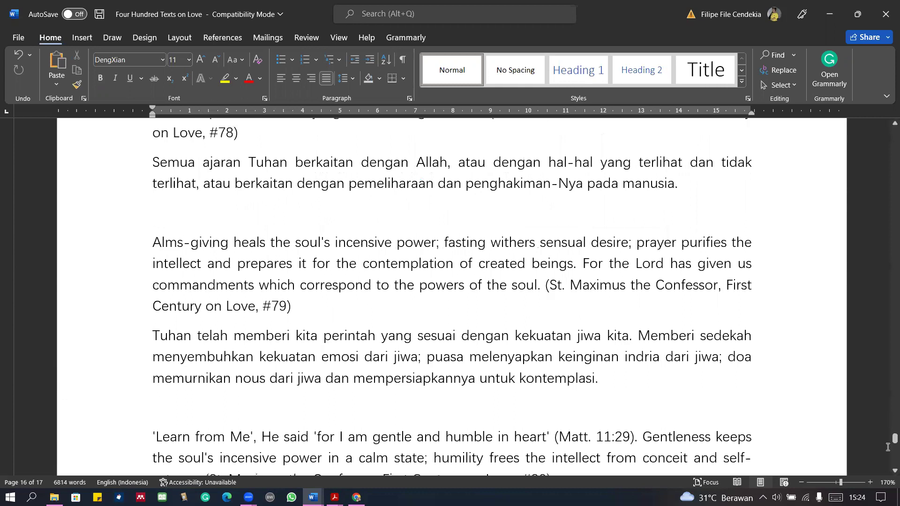
- Return to the first page and highlight the paragraph under "Apa itu kasih?" together with its source reference
{"action": "left_click_drag", "start_coordinate": [895, 438], "coordinate": [894, 129]}
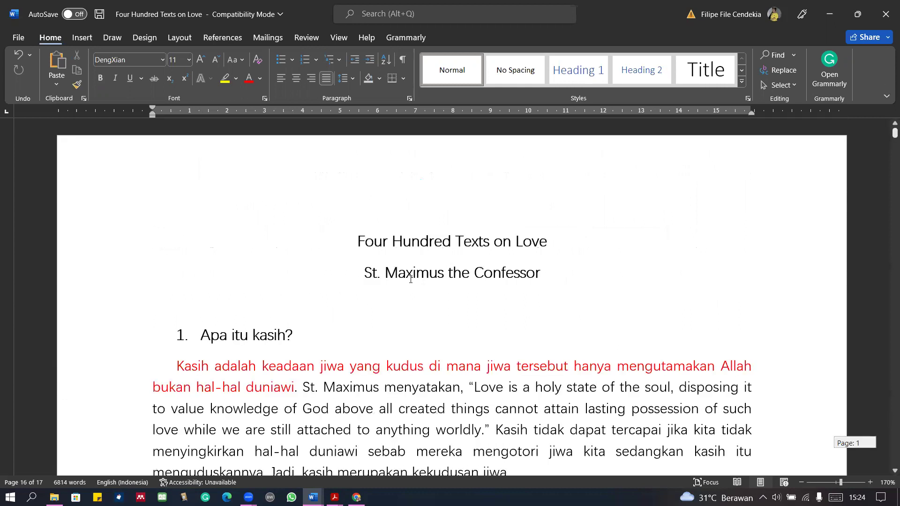
{"action": "triple_click", "coordinate": [601, 344]}
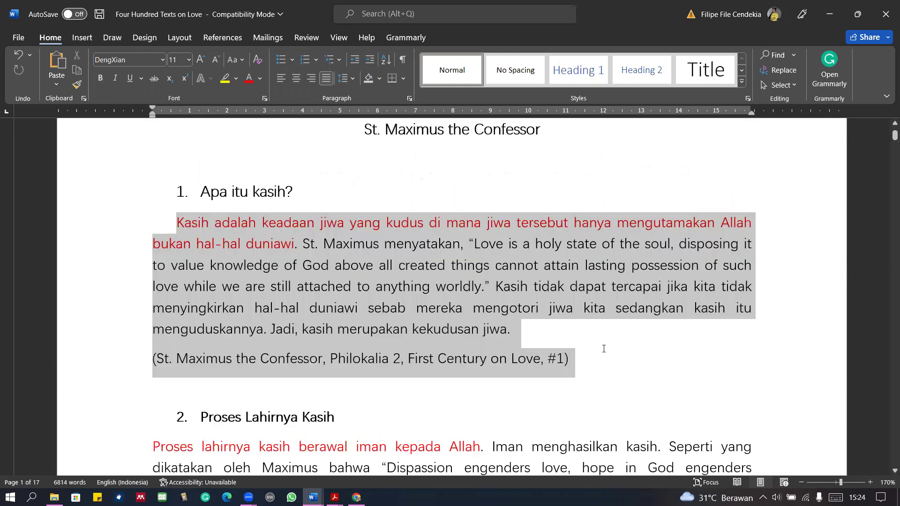
- Look through section 2, "Proses Lahirnya Kasih", and the quotations #3 and #4 below it, returning to the section 2 heading
{"action": "scroll", "coordinate": [277, 375], "scroll_direction": "down", "scroll_amount": 3}
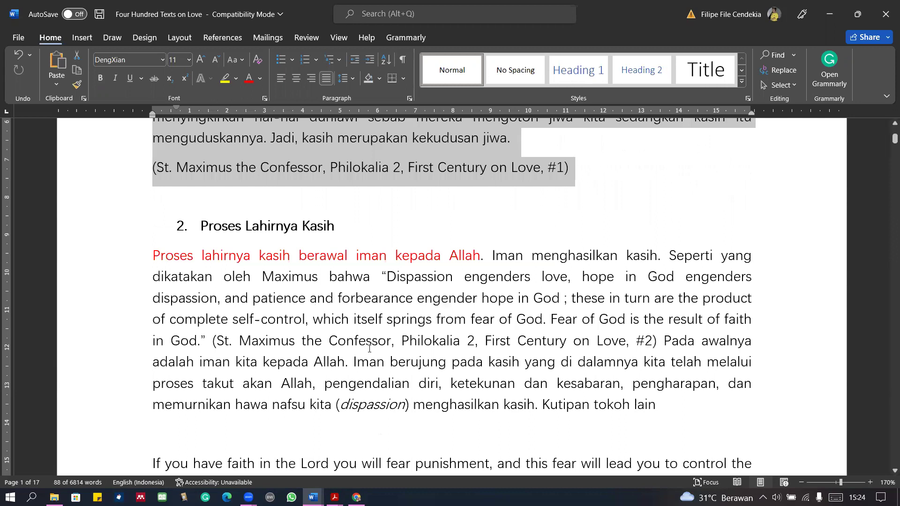
{"action": "scroll", "coordinate": [379, 333], "scroll_direction": "down", "scroll_amount": 5}
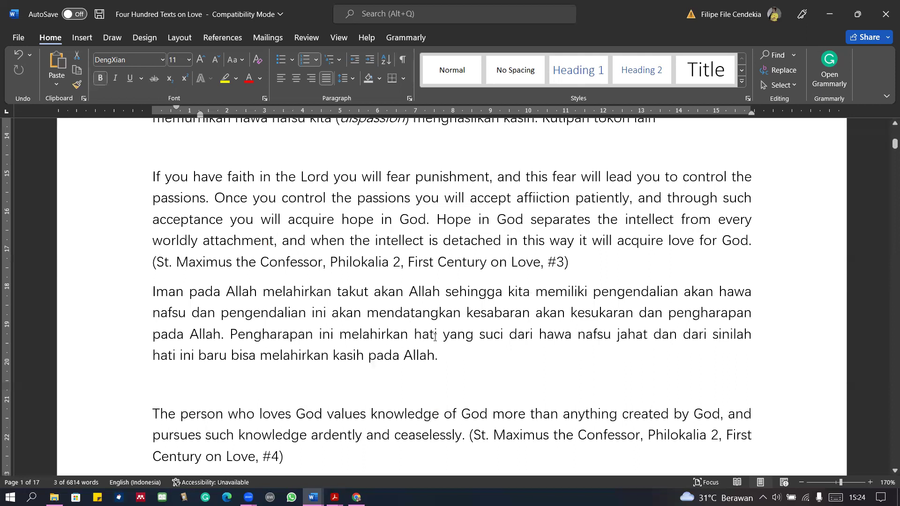
{"action": "scroll", "coordinate": [434, 337], "scroll_direction": "down", "scroll_amount": 5}
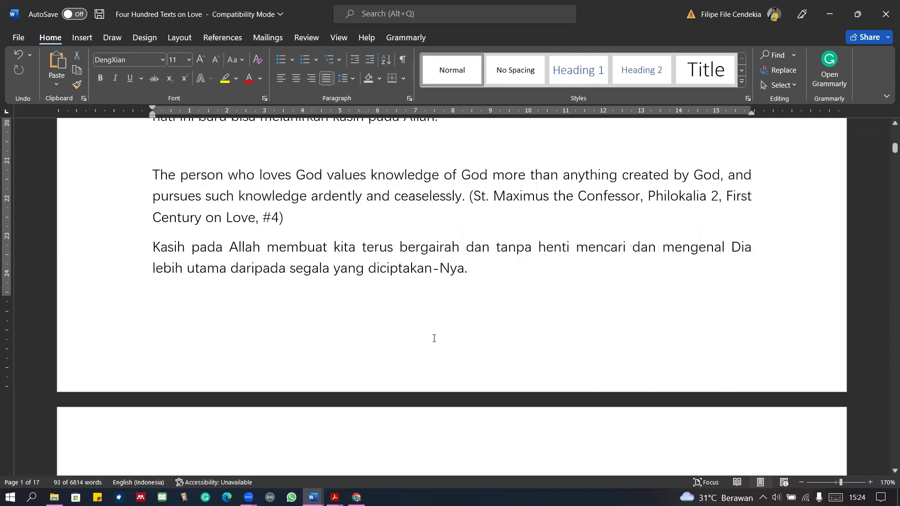
{"action": "scroll", "coordinate": [434, 339], "scroll_direction": "up", "scroll_amount": 3}
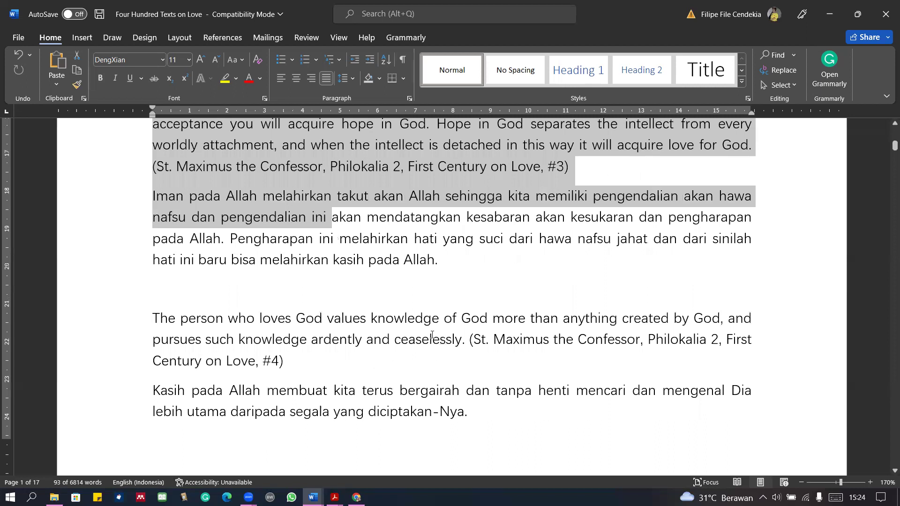
{"action": "scroll", "coordinate": [275, 280], "scroll_direction": "up", "scroll_amount": 8}
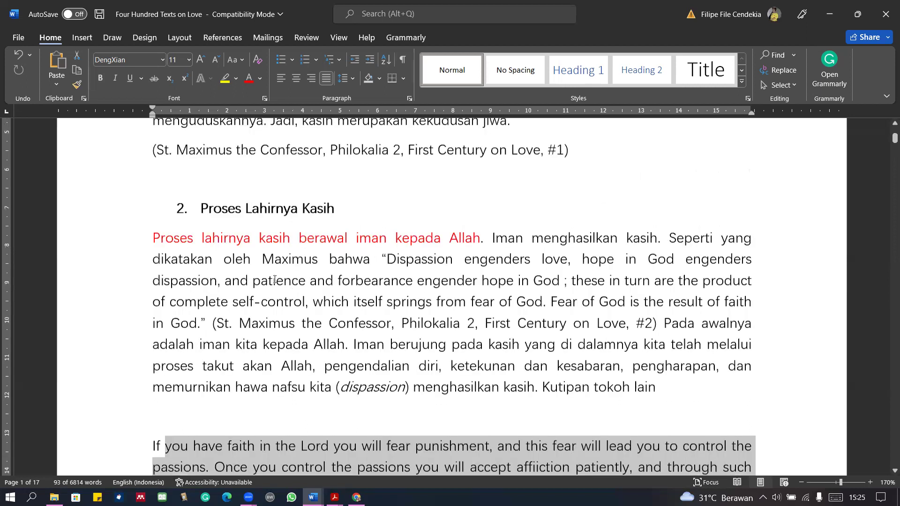
{"action": "scroll", "coordinate": [363, 276], "scroll_direction": "up", "scroll_amount": 1}
{"action": "left_click", "coordinate": [362, 277]}
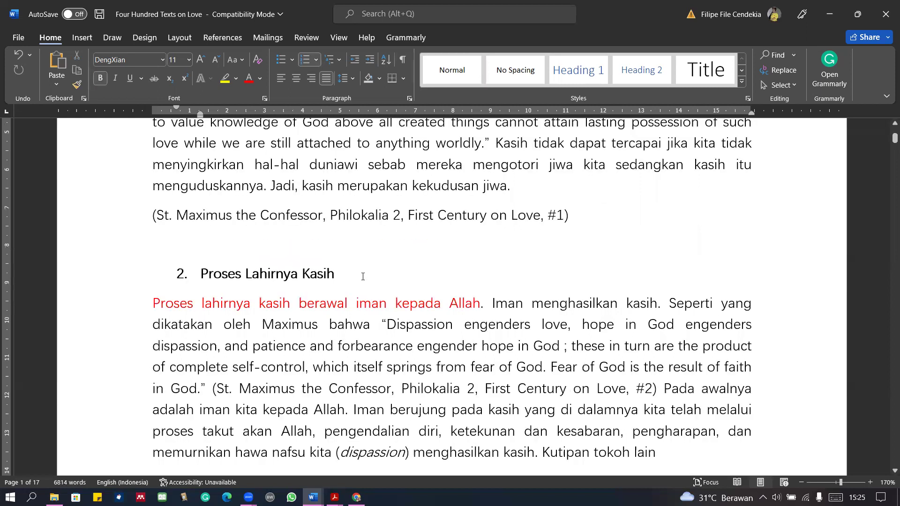